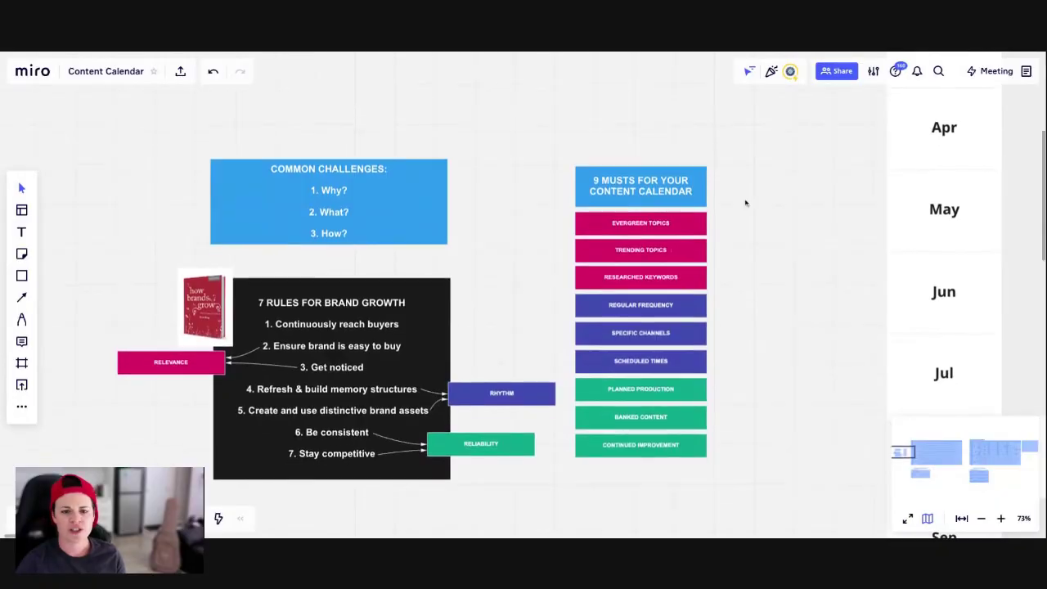
# - Examine the content strategy notes, including the nine calendar musts, and the blank annual calendar beside them
pyautogui.scroll(-1, 745, 203)
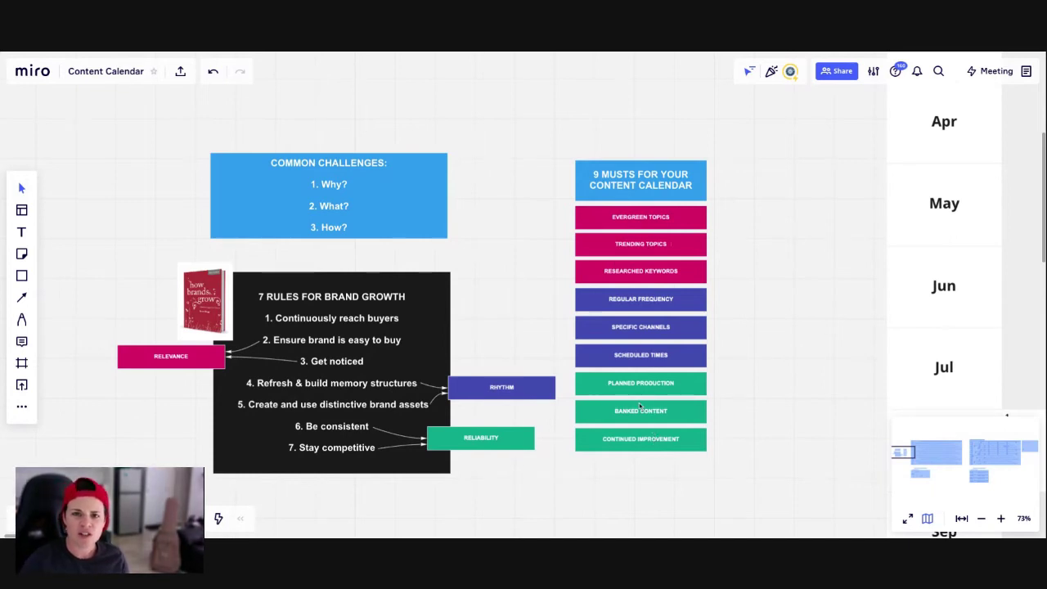
pyautogui.hscroll(5, 974, 303)
pyautogui.hscroll(5, 975, 304)
pyautogui.click(984, 521)
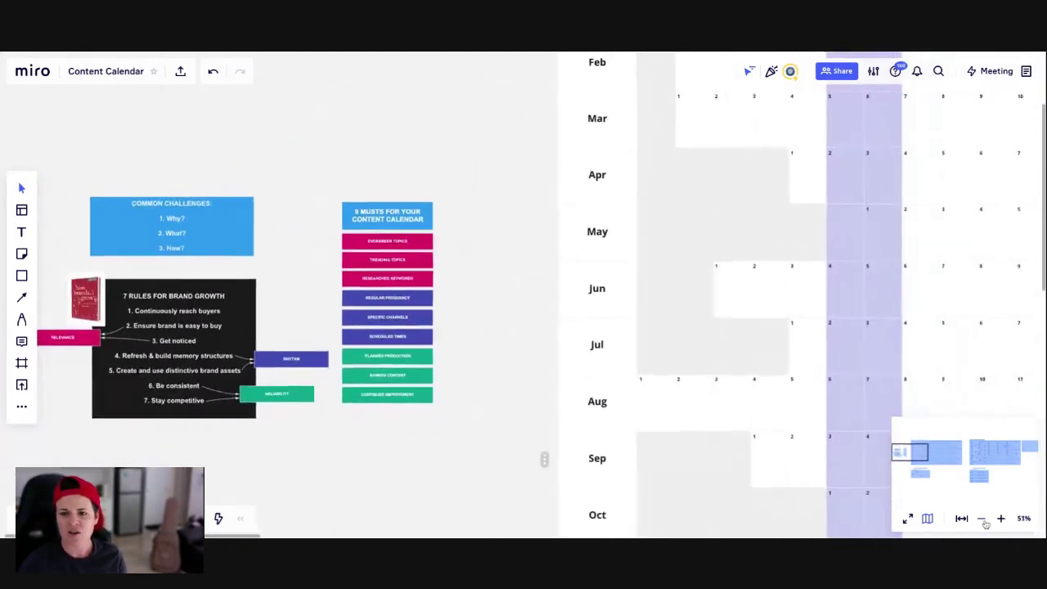
pyautogui.click(984, 521)
pyautogui.click(984, 521)
pyautogui.click(984, 521)
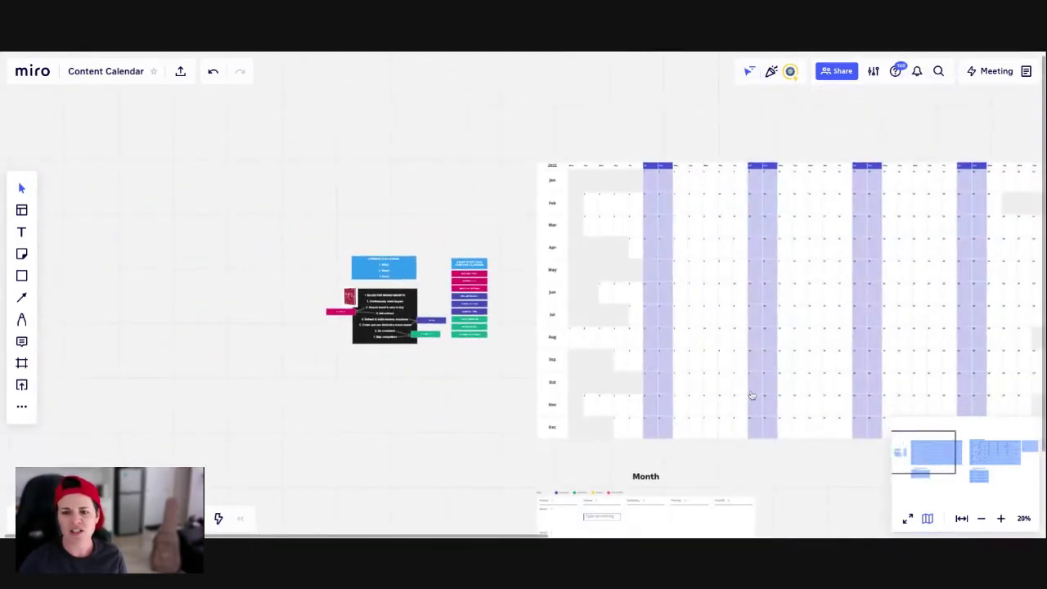
pyautogui.hscroll(5, 752, 396)
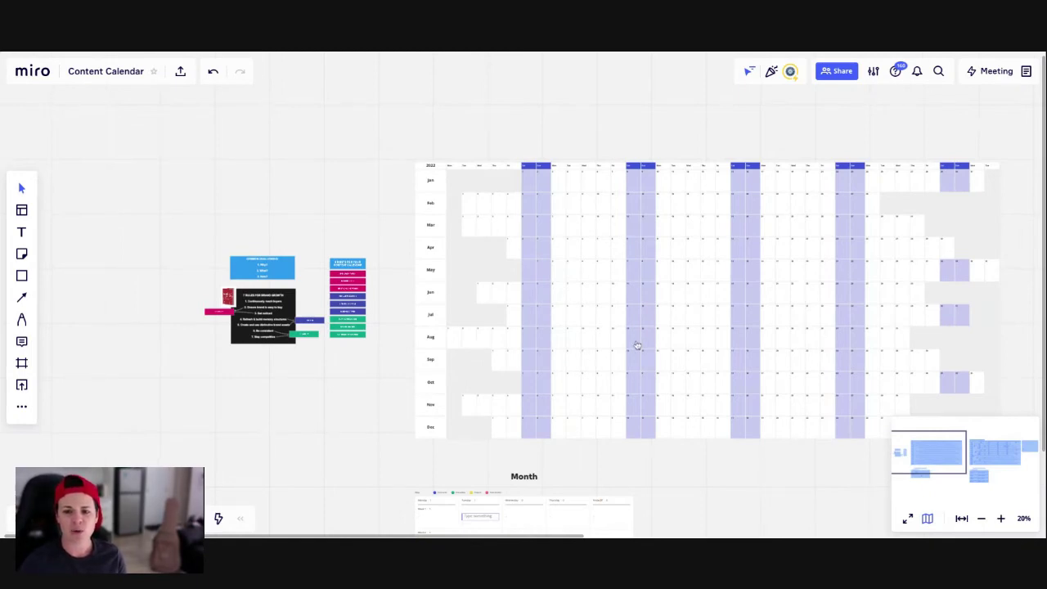
pyautogui.scroll(-3, 638, 345)
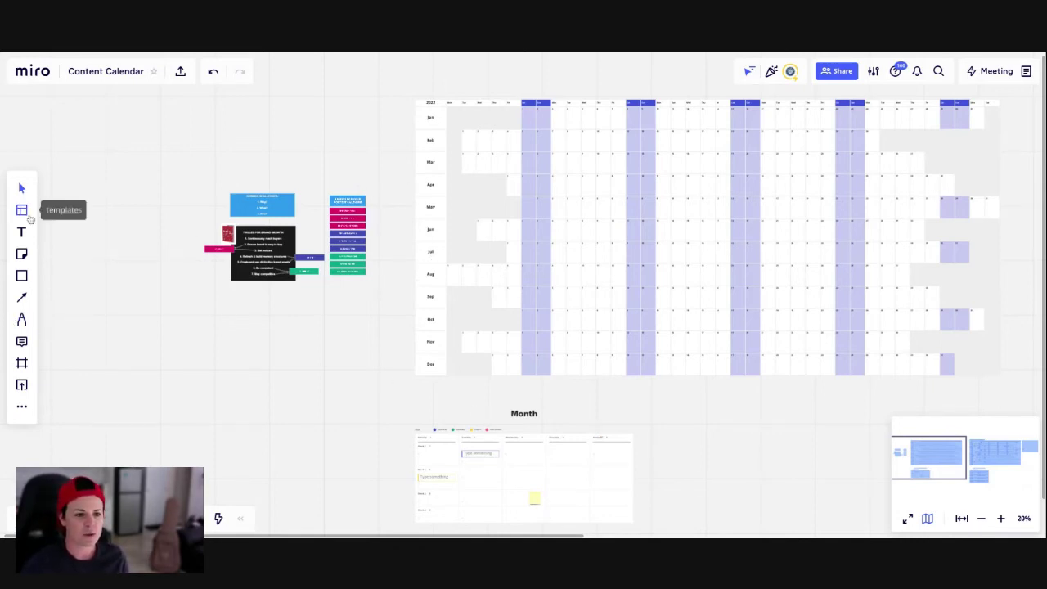
# - Search the template library for "content calendar" and look through the matching templates
pyautogui.click(22, 211)
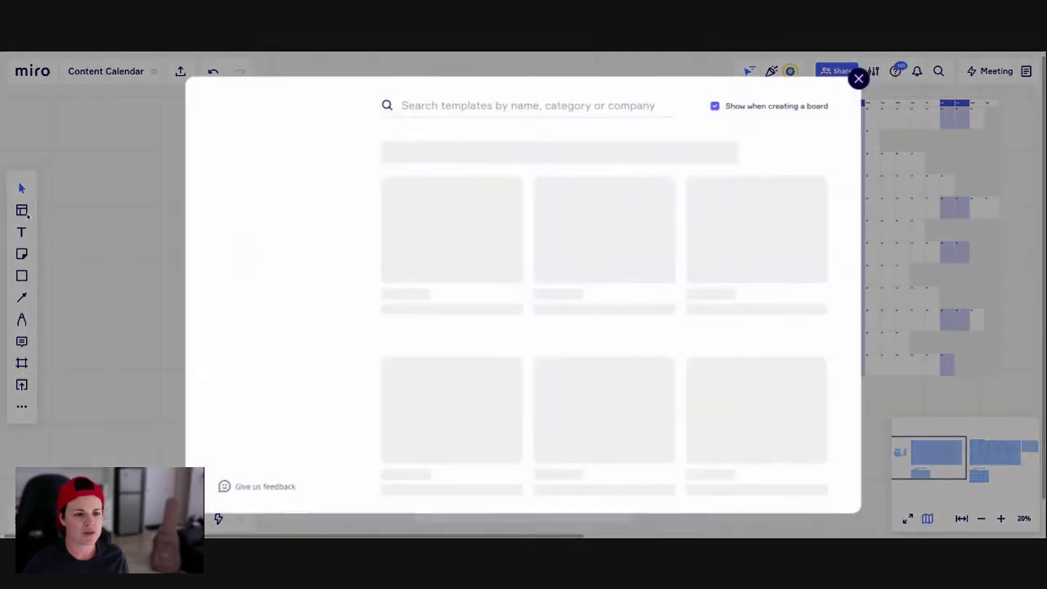
pyautogui.click(469, 114)
pyautogui.write('content calendar')
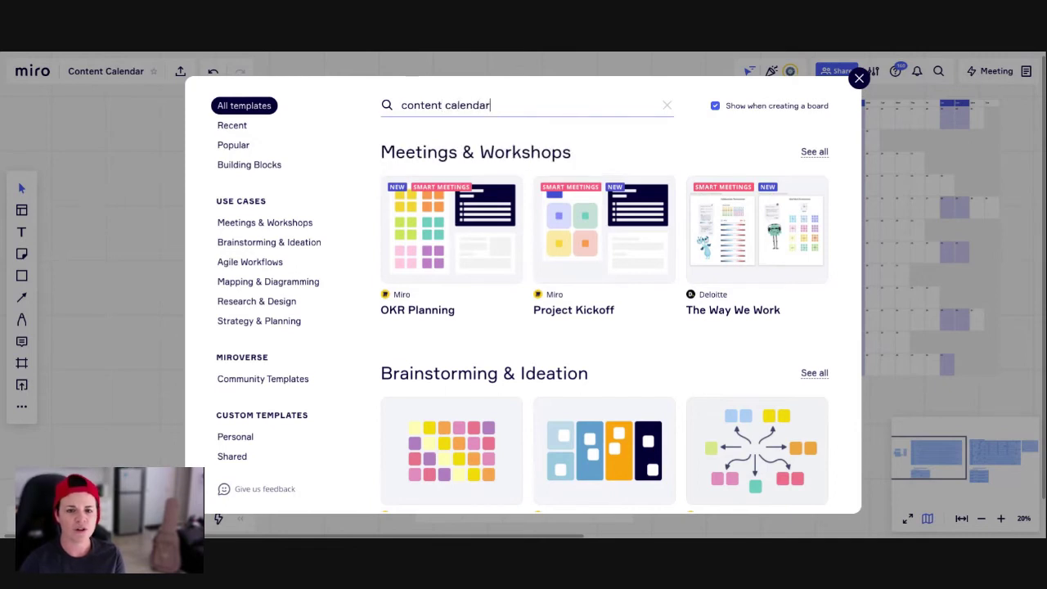
pyautogui.press('Return')
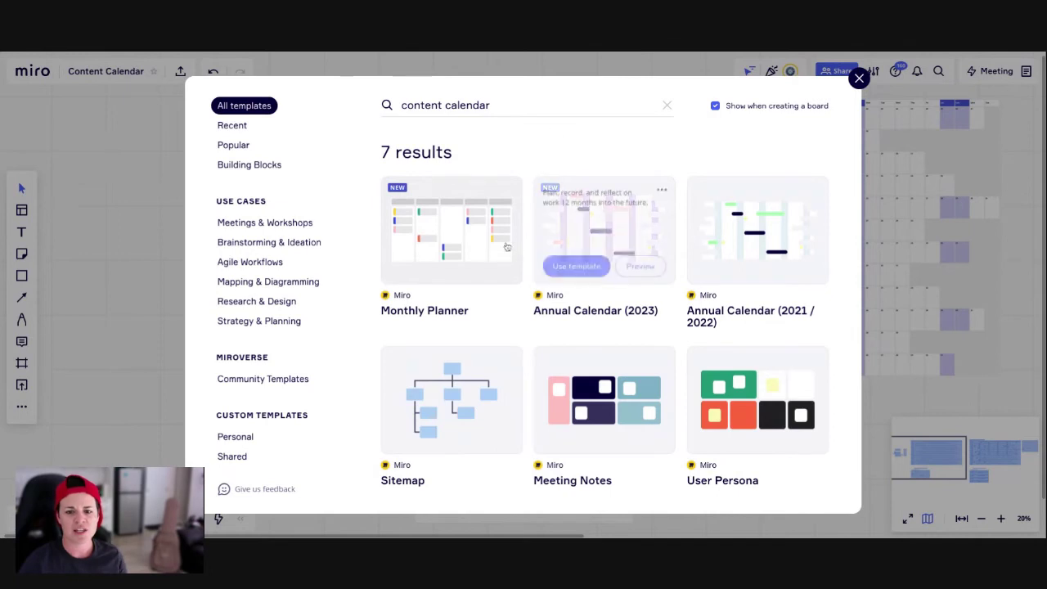
pyautogui.scroll(-1, 617, 283)
pyautogui.scroll(-1, 617, 284)
pyautogui.scroll(3, 617, 283)
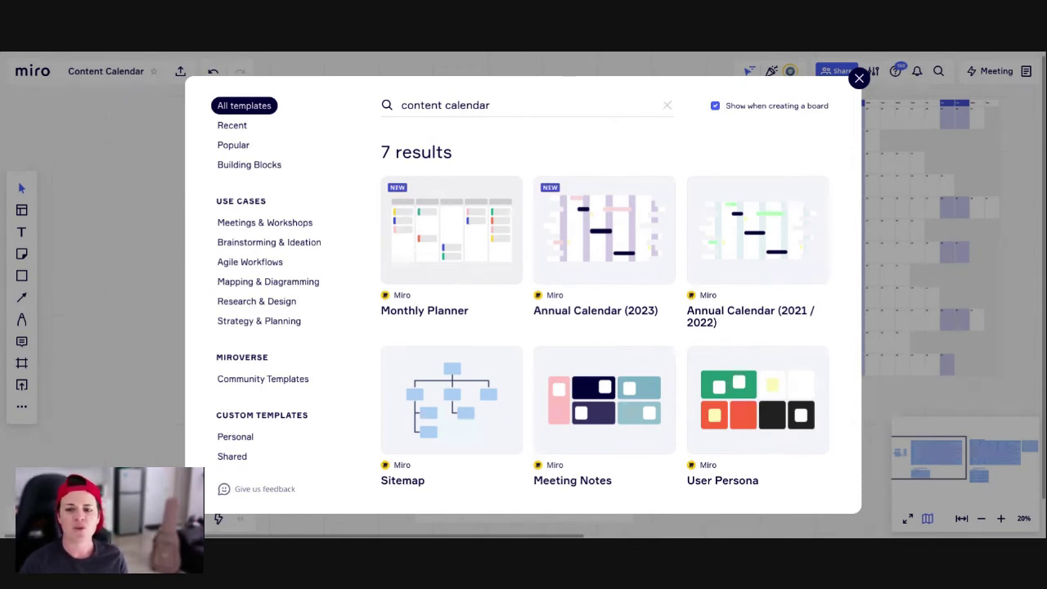
pyautogui.moveTo(454, 255)
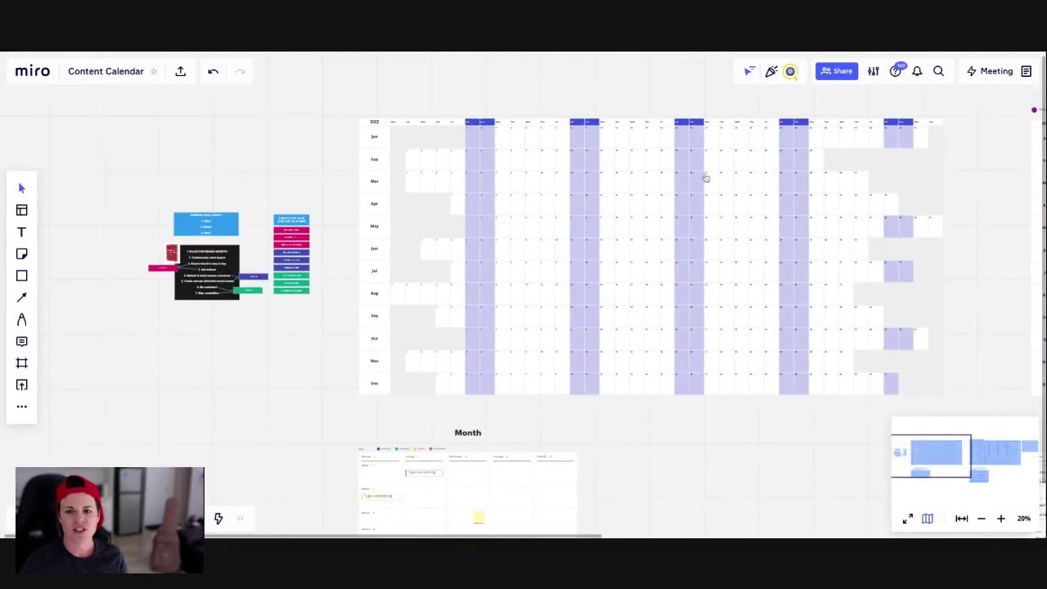
# - Close the template library and examine the blank 2022 annual calendar across its months and days
pyautogui.scroll(2, 451, 133)
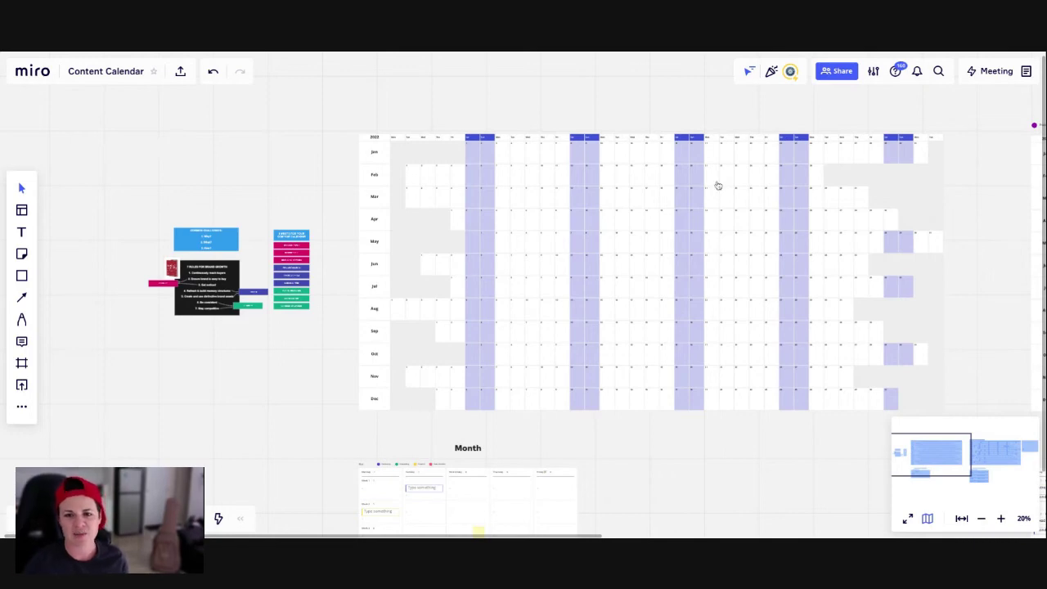
pyautogui.click(1001, 519)
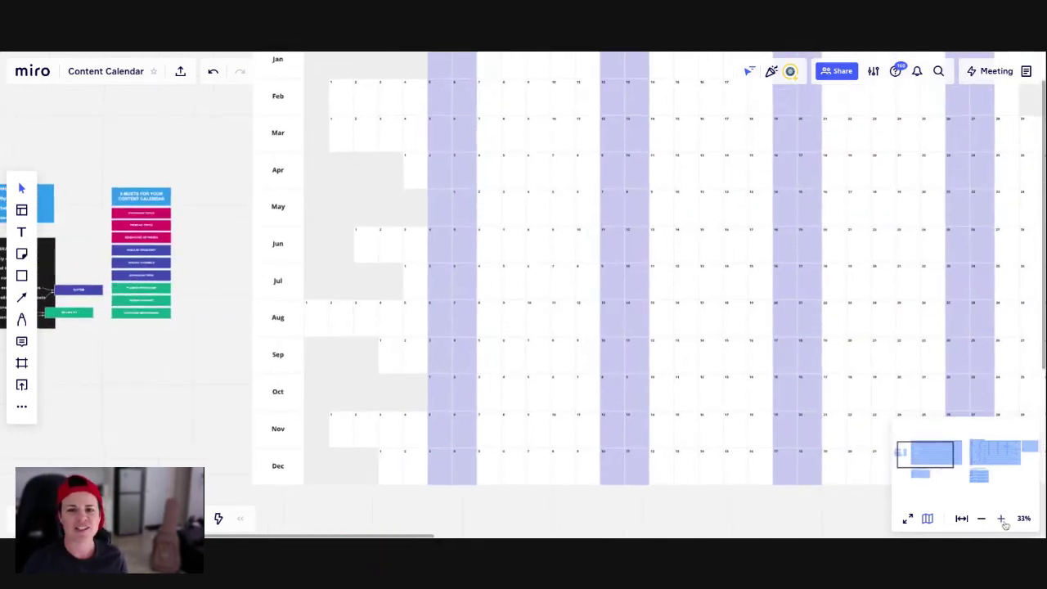
pyautogui.scroll(3, 772, 440)
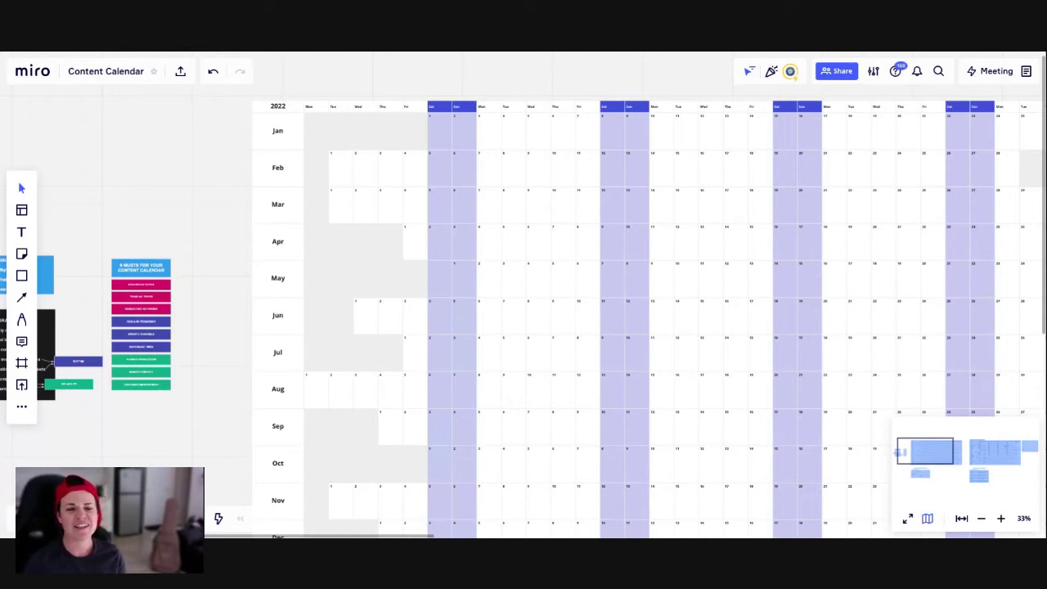
pyautogui.hscroll(3, 794, 358)
pyautogui.scroll(-2, 793, 357)
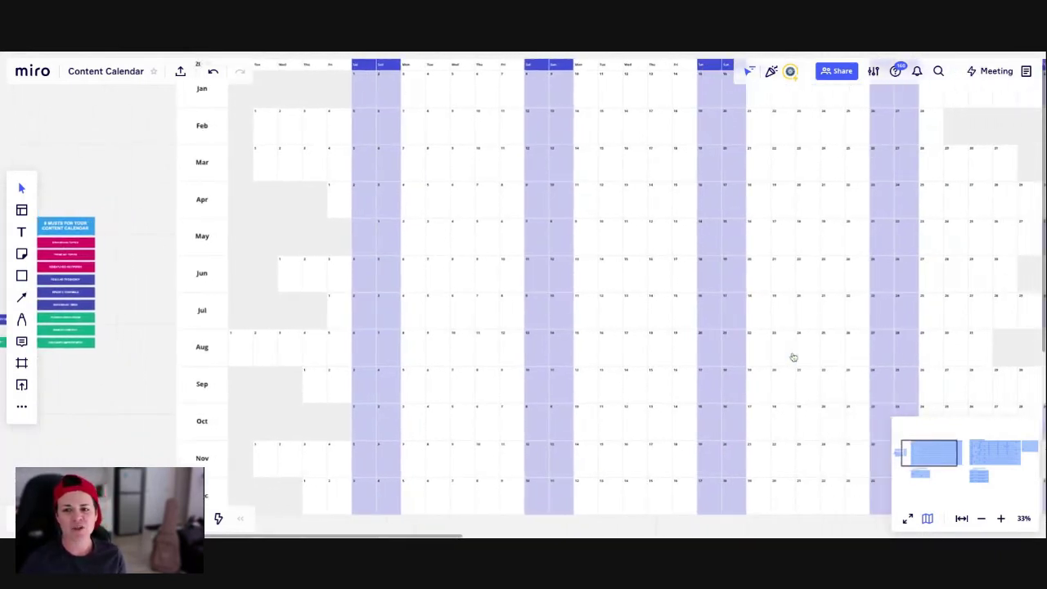
pyautogui.hscroll(2, 793, 358)
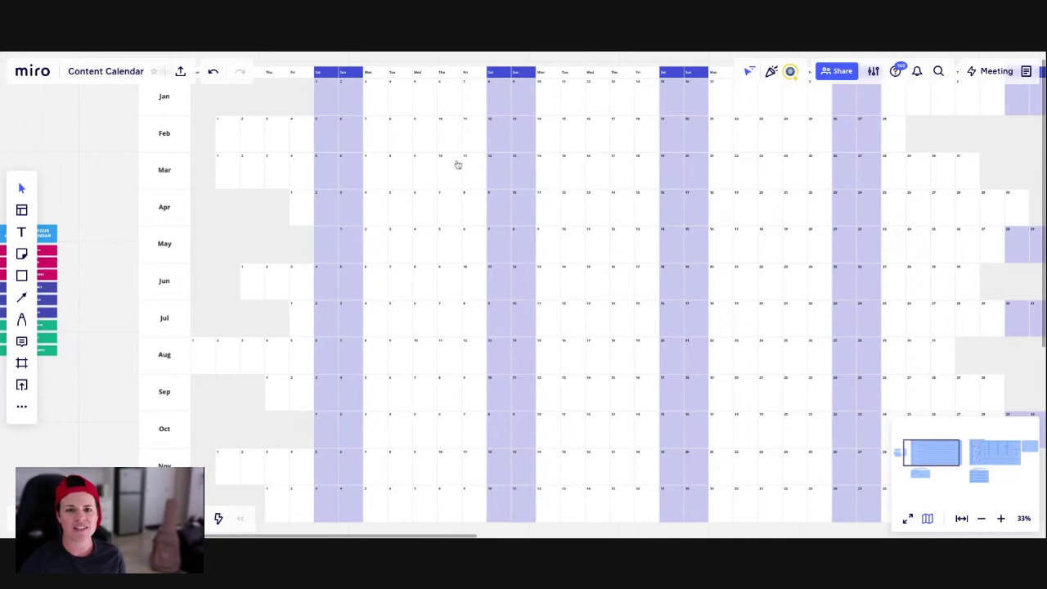
pyautogui.hscroll(3, 599, 209)
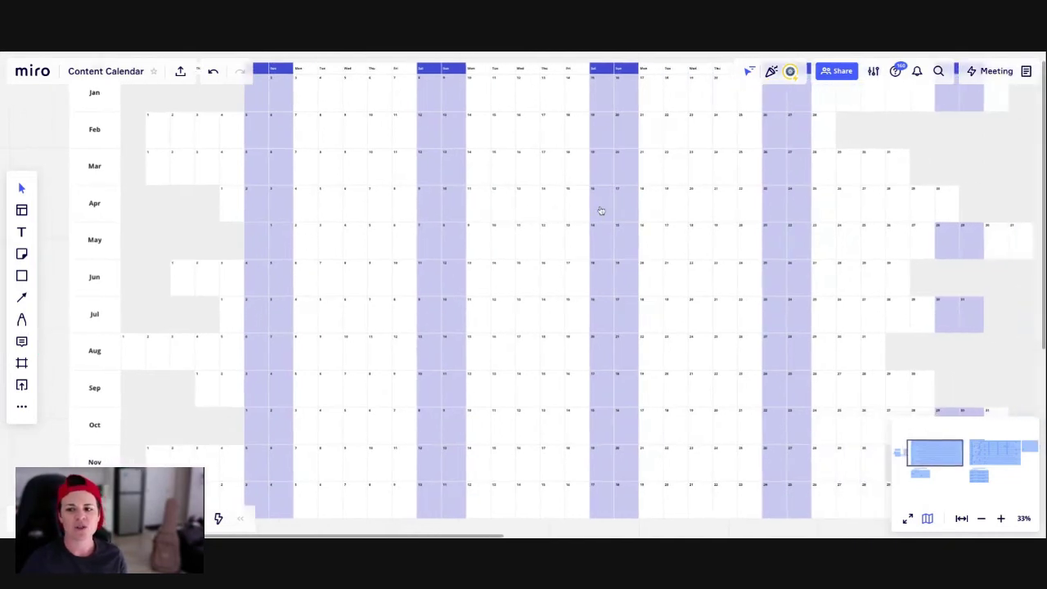
pyautogui.scroll(1, 600, 210)
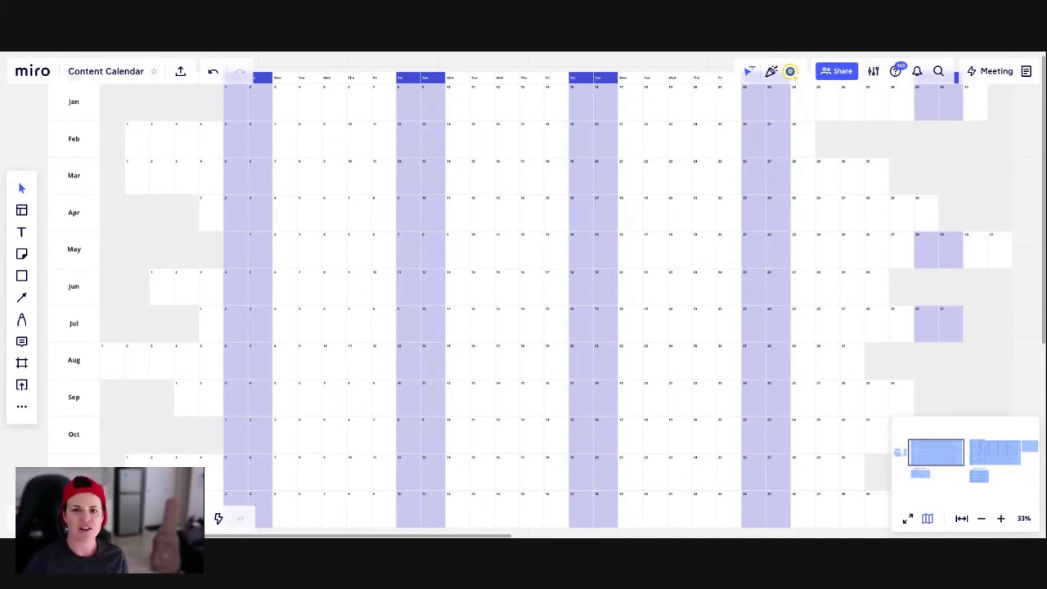
# - Examine the Month planner below the annual calendar, including its category legend, weekday columns and weekly rows
pyautogui.scroll(-5, 719, 285)
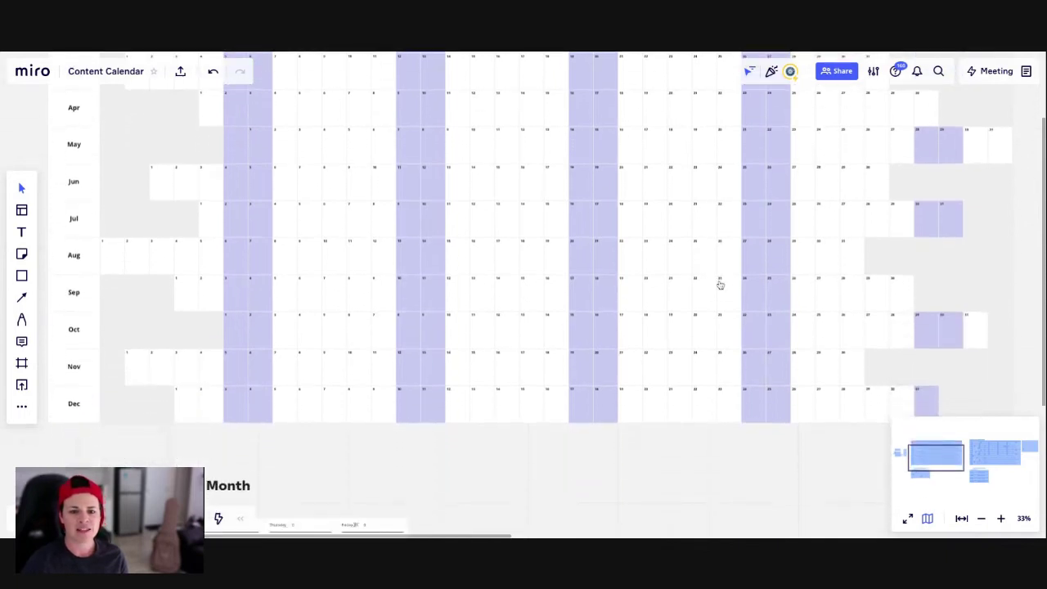
pyautogui.scroll(-4, 354, 491)
pyautogui.hscroll(-4, 245, 328)
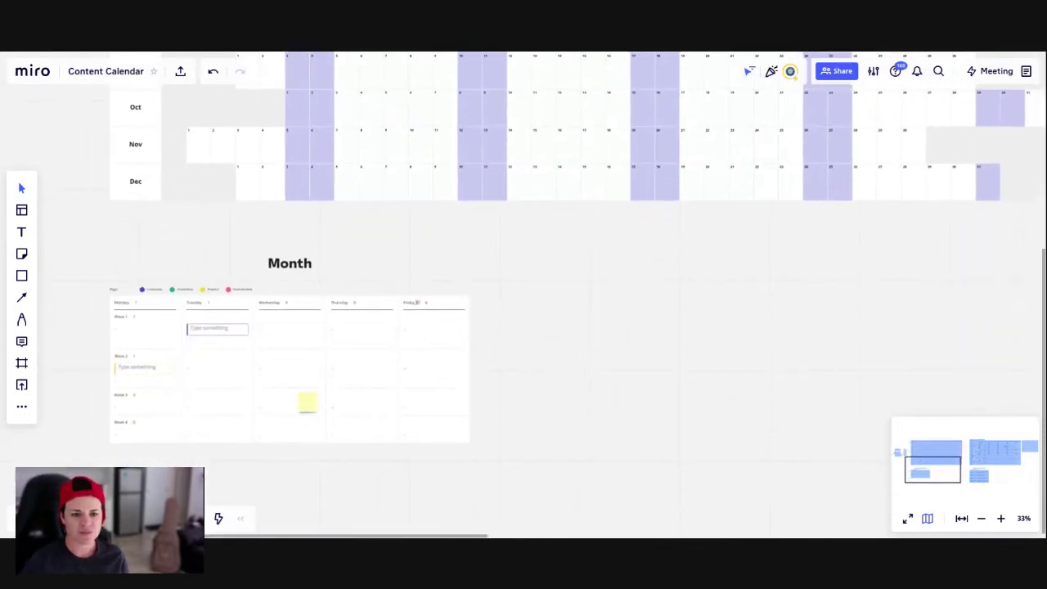
pyautogui.click(1000, 519)
pyautogui.click(1000, 518)
pyautogui.hscroll(-5, 635, 398)
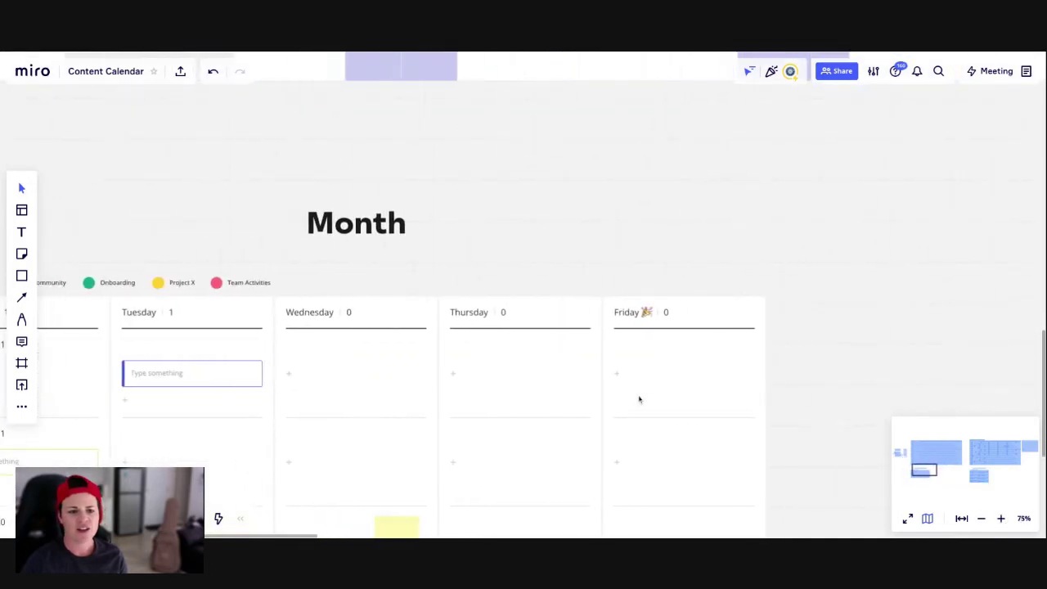
pyautogui.scroll(-1, 136, 197)
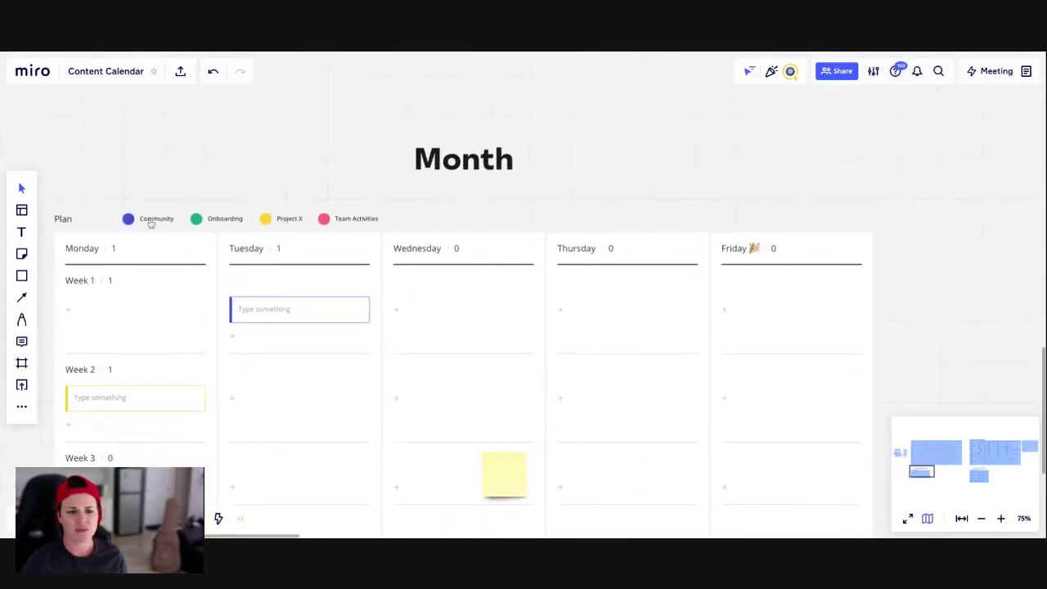
pyautogui.scroll(-3, 379, 213)
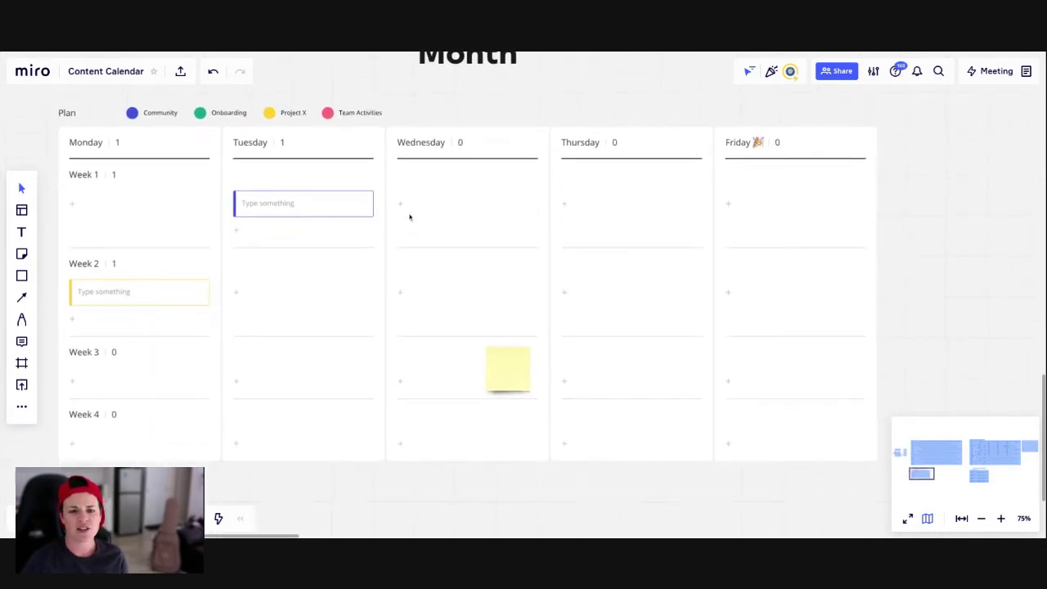
# - Add blank cards to Week 1 of the Month planner: two on Wednesday, one on Thursday and one on Friday
pyautogui.click(400, 204)
pyautogui.click(400, 231)
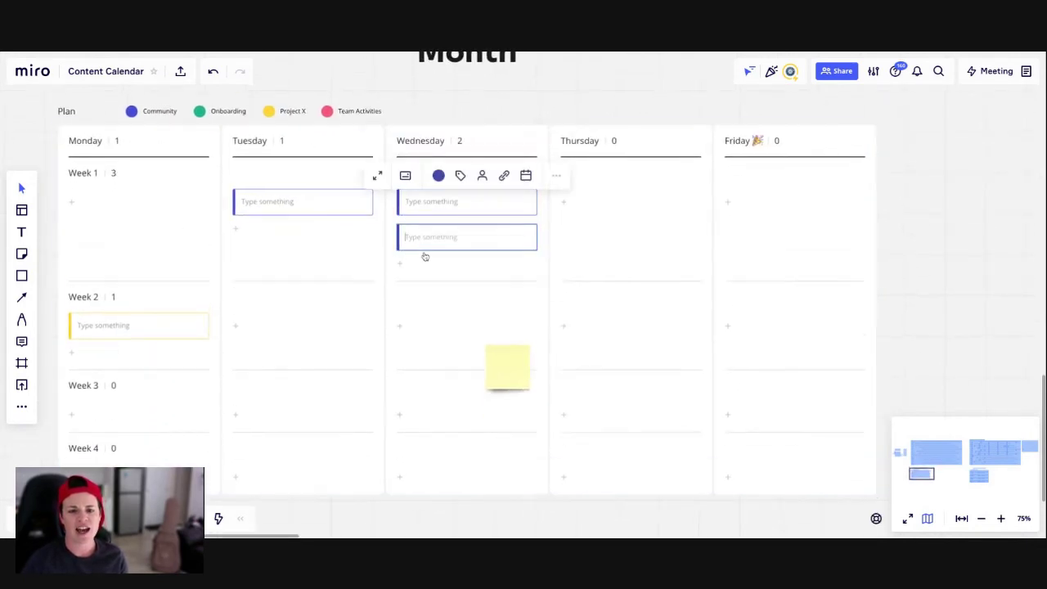
pyautogui.click(568, 203)
pyautogui.click(730, 206)
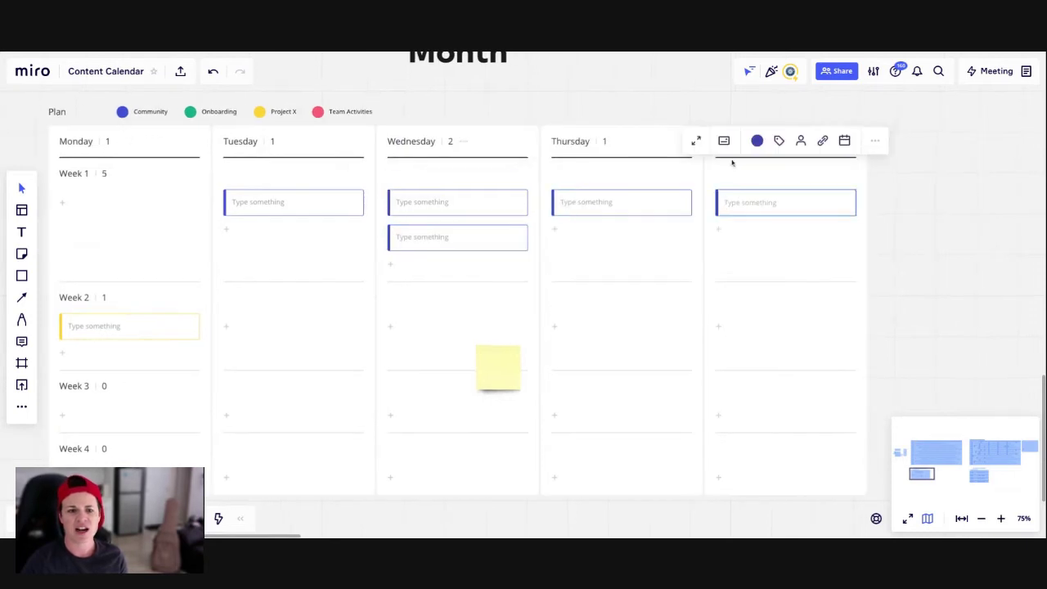
pyautogui.scroll(1, 449, 279)
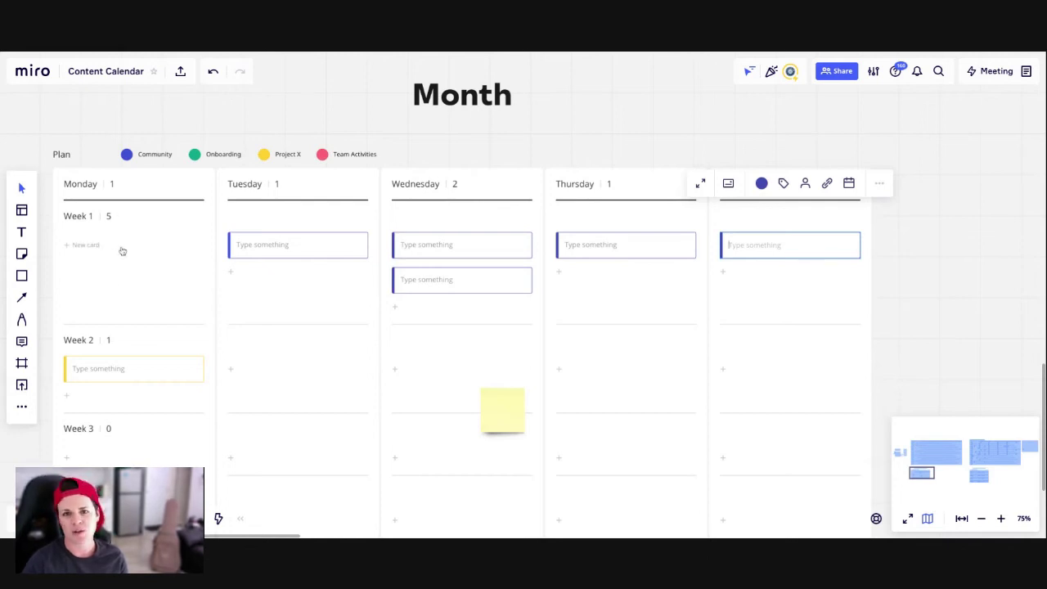
pyautogui.scroll(-2, 302, 155)
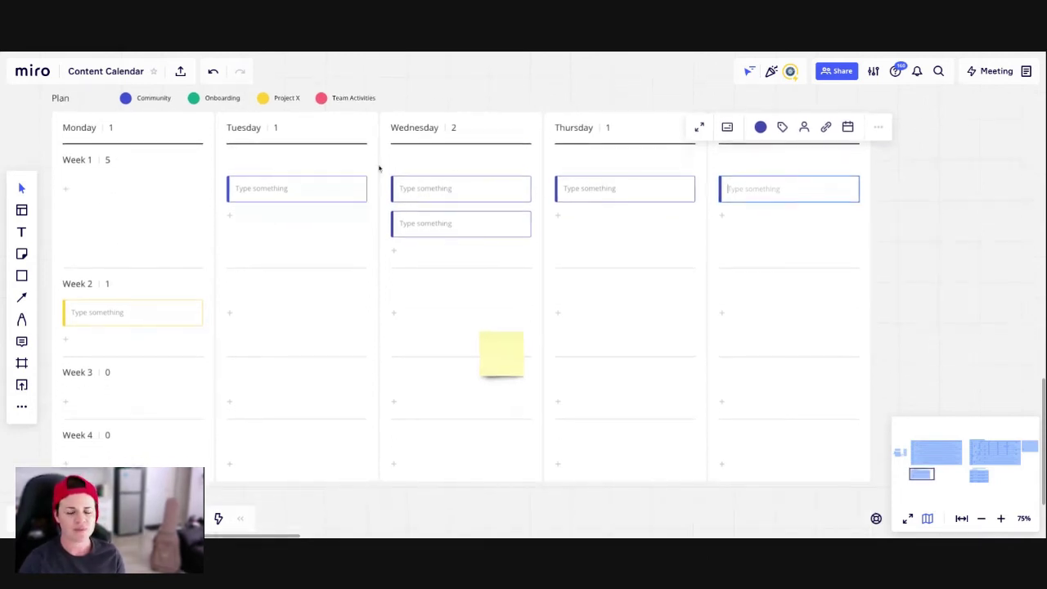
# - Examine the filled-in 2022 annual calendar with its colour-coded sticky notes as an overview
pyautogui.hscroll(3, 456, 171)
pyautogui.scroll(5, 455, 171)
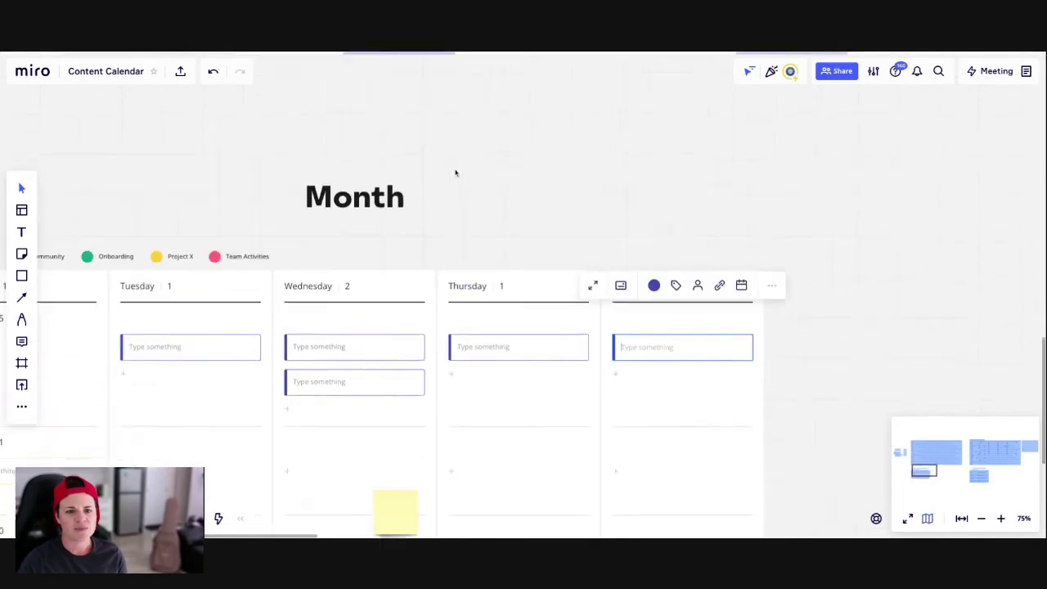
pyautogui.scroll(10, 455, 173)
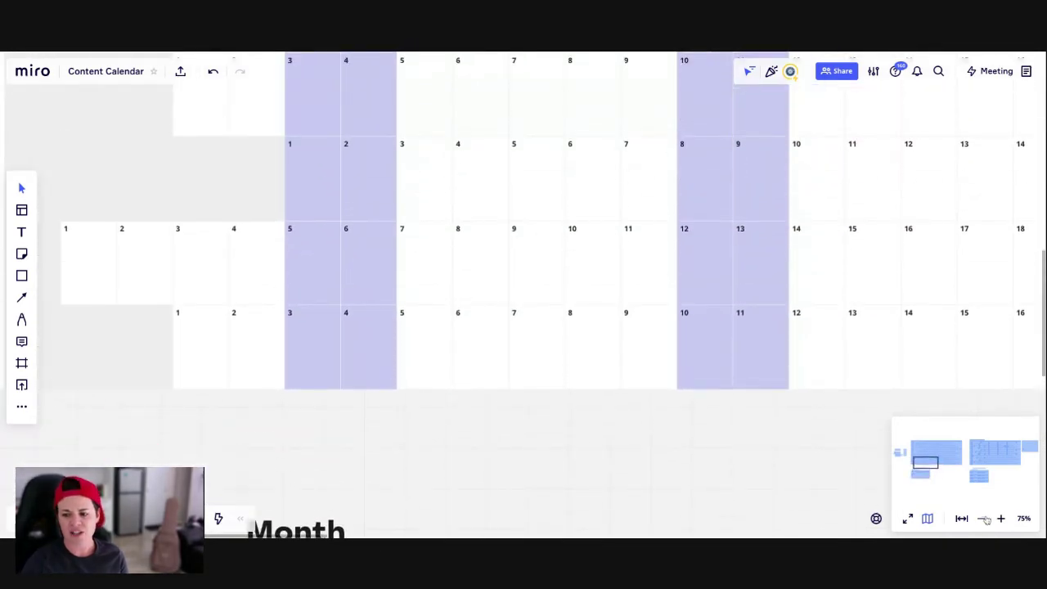
pyautogui.click(982, 519)
pyautogui.click(982, 518)
pyautogui.scroll(-1, 742, 413)
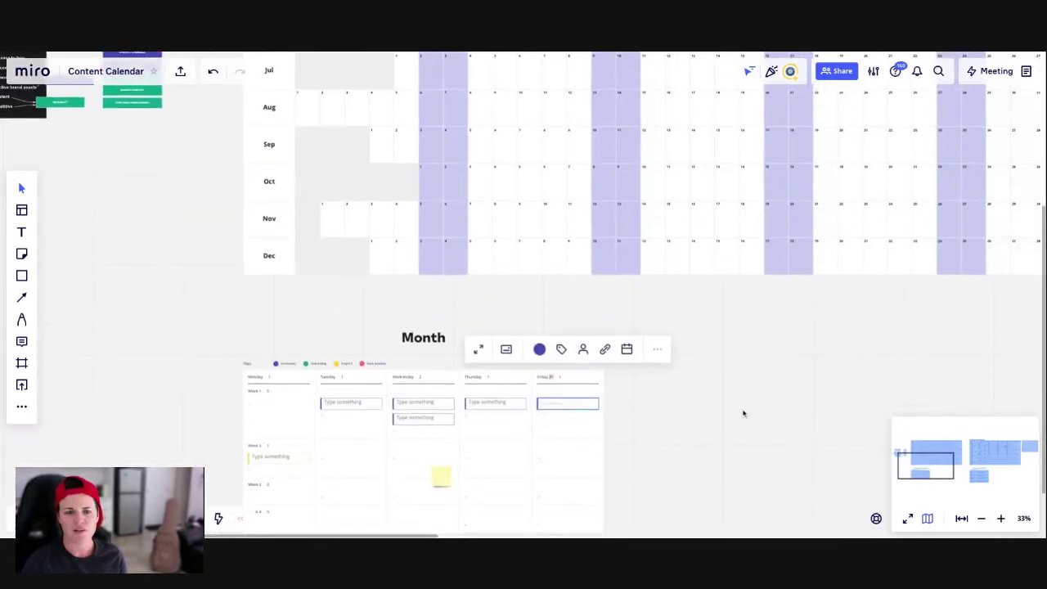
pyautogui.scroll(5, 743, 413)
pyautogui.hscroll(3, 742, 413)
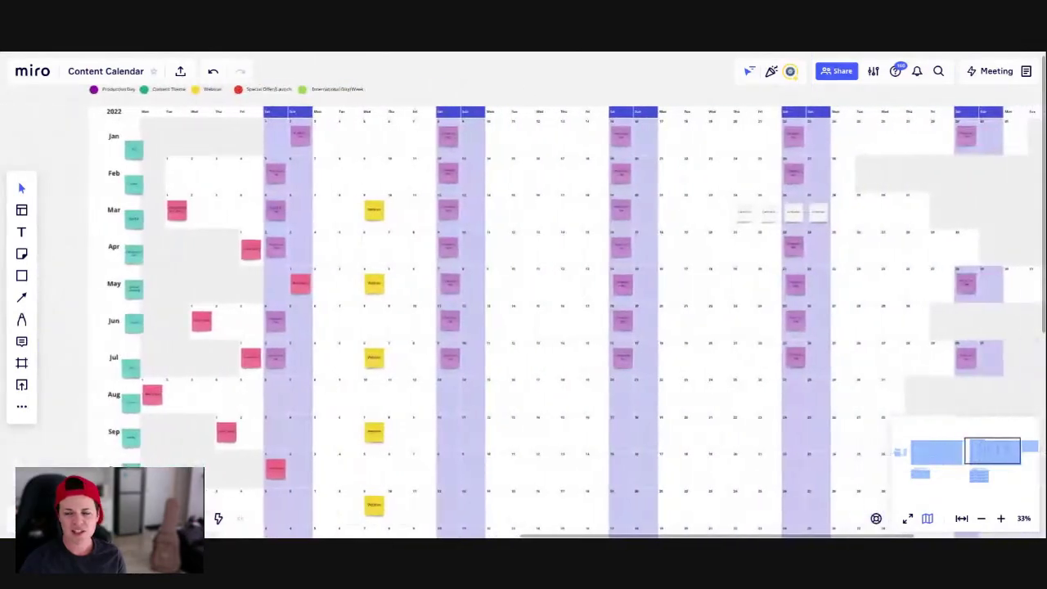
pyautogui.hscroll(1, 523, 303)
pyautogui.scroll(1, 523, 303)
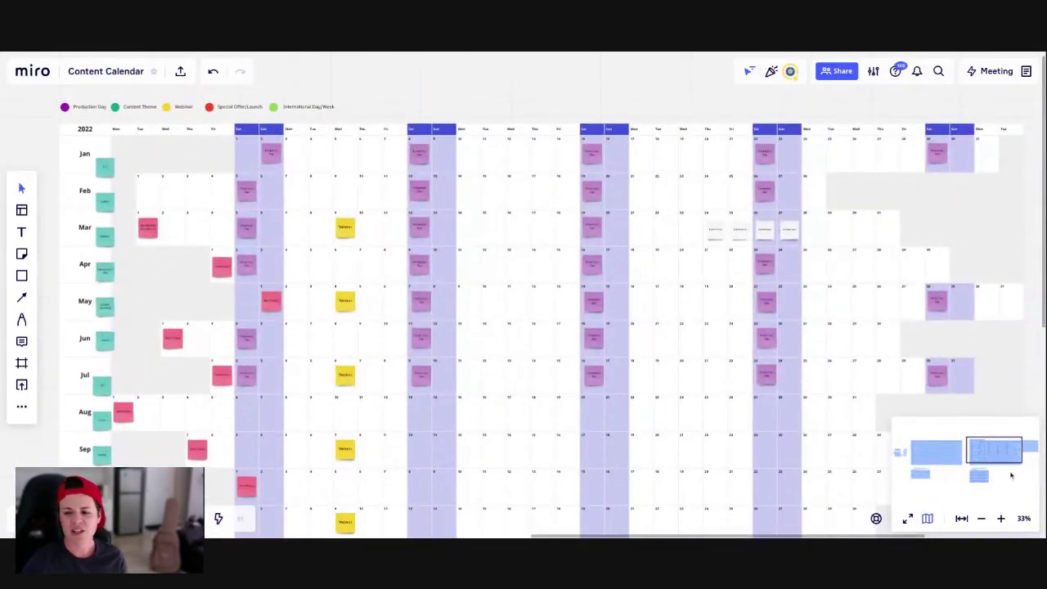
# - Examine the colour legend above the filled-in 2022 calendar, from Production Day through International Day/Week
pyautogui.scroll(10, 779, 416)
pyautogui.hscroll(-5, 661, 364)
pyautogui.scroll(5, 662, 368)
pyautogui.hscroll(-8, 655, 327)
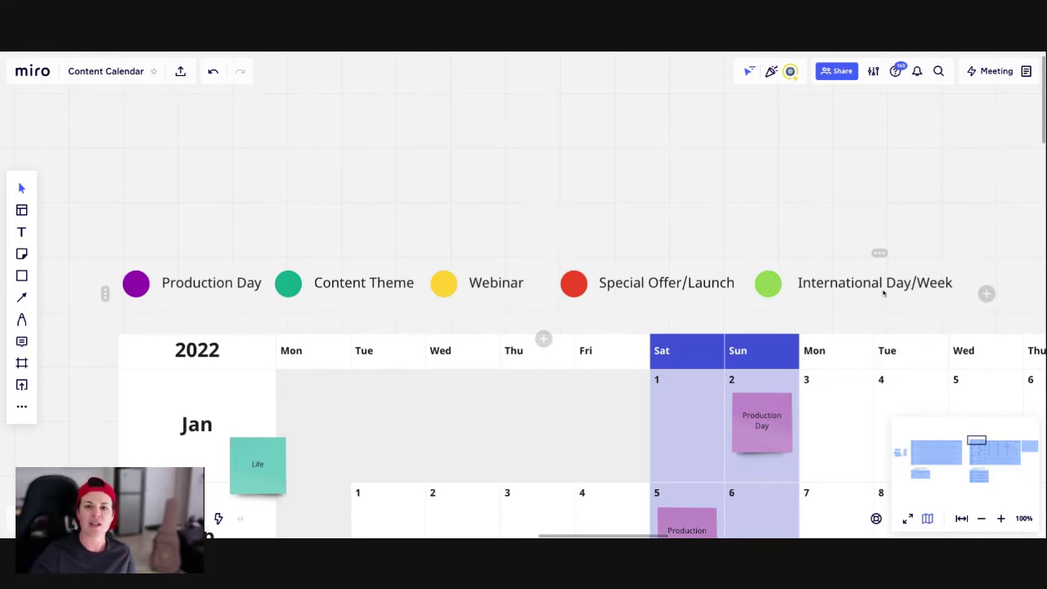
pyautogui.scroll(-5, 727, 274)
pyautogui.scroll(3, 515, 207)
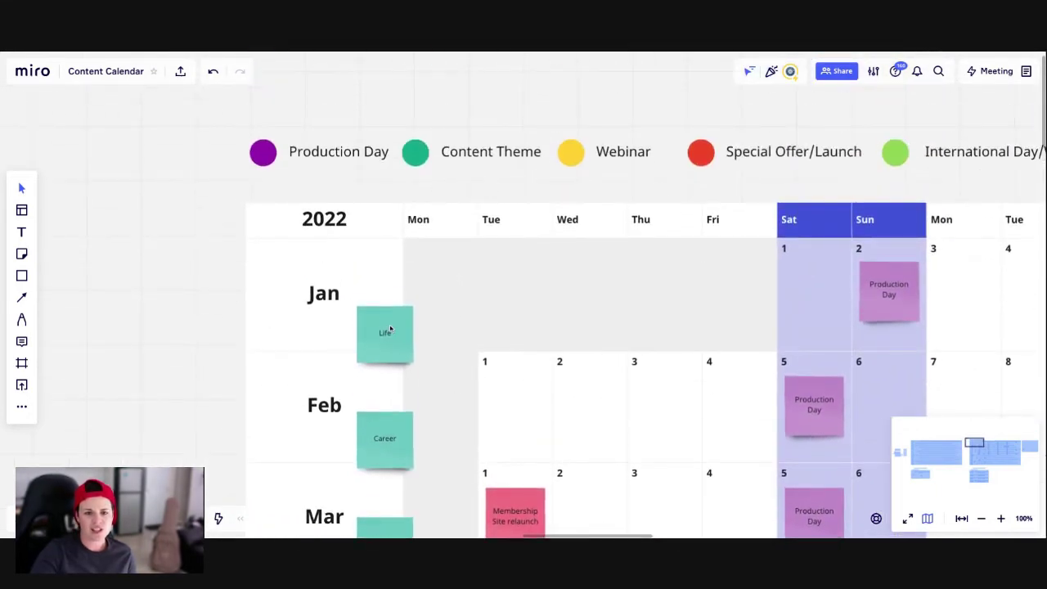
# - Review the green content theme notes beside each month and the red product launch notes from January to December
pyautogui.scroll(-2, 390, 329)
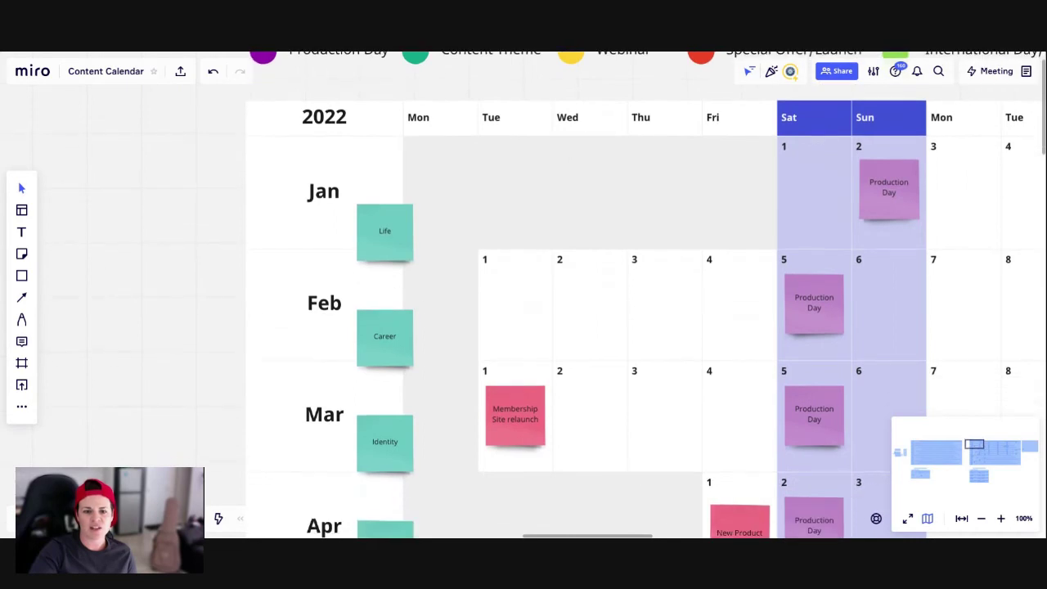
pyautogui.scroll(-5, 382, 262)
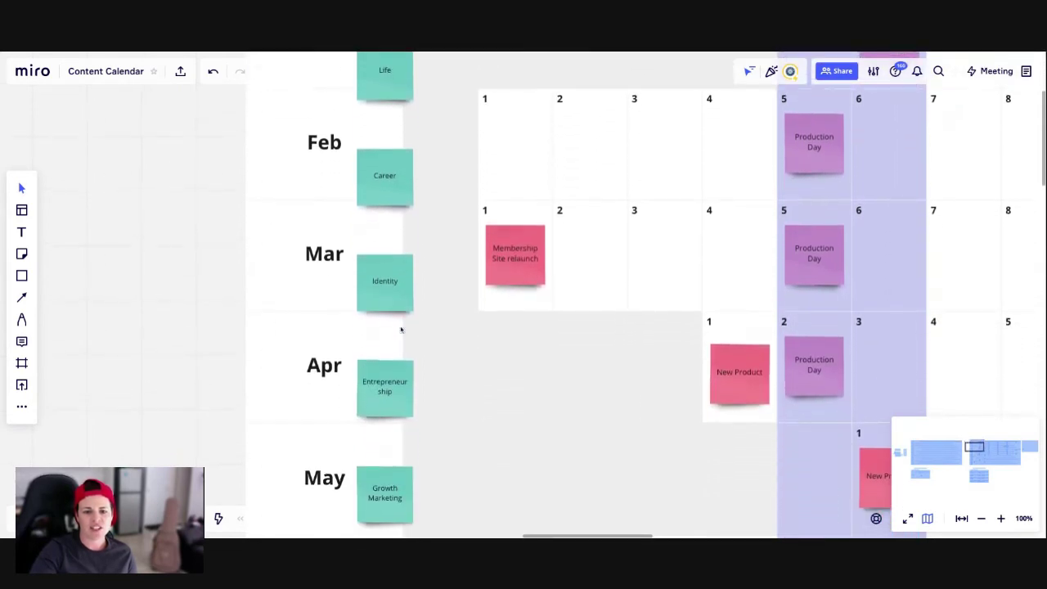
pyautogui.scroll(-6, 401, 345)
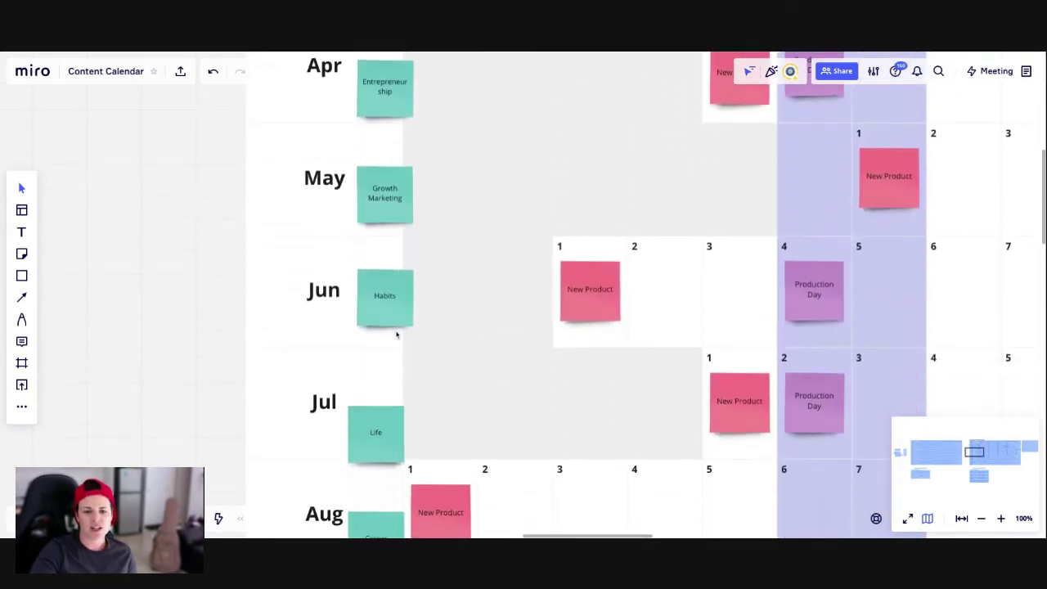
pyautogui.scroll(-15, 372, 292)
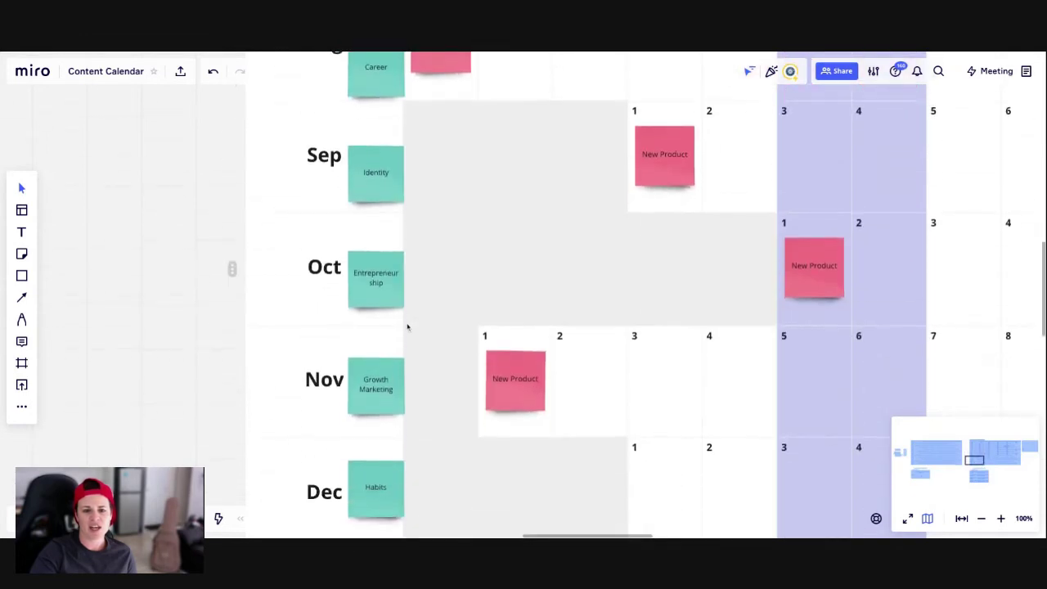
pyautogui.scroll(20, 407, 328)
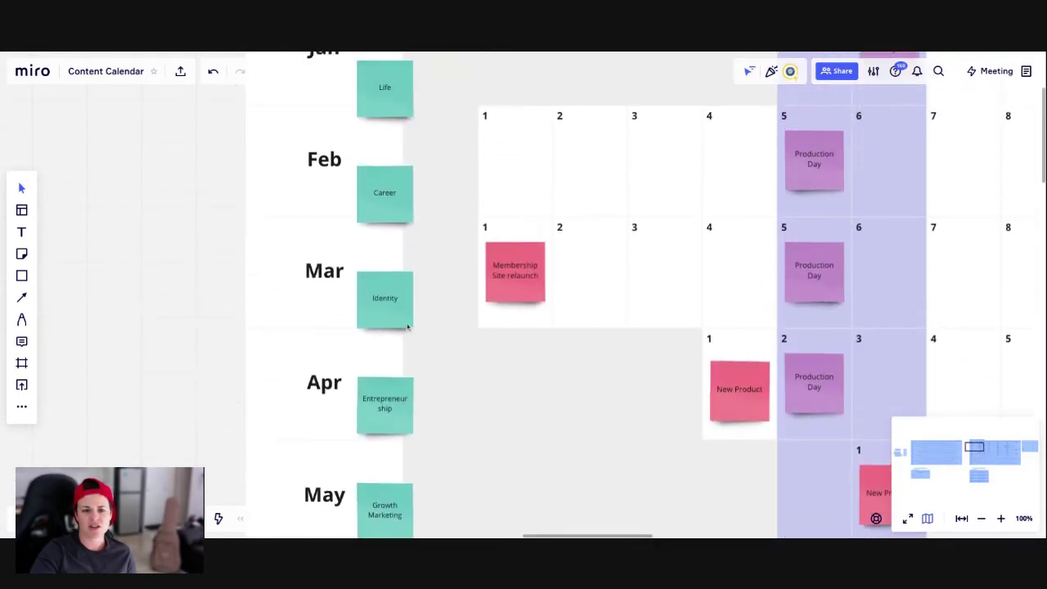
pyautogui.scroll(-2, 390, 289)
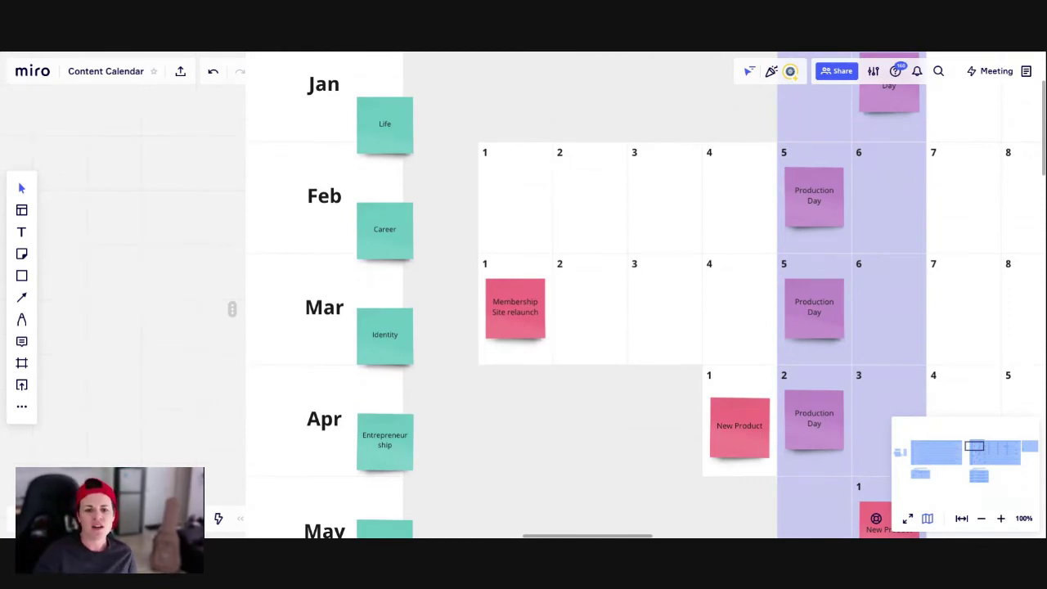
pyautogui.scroll(-1, 389, 304)
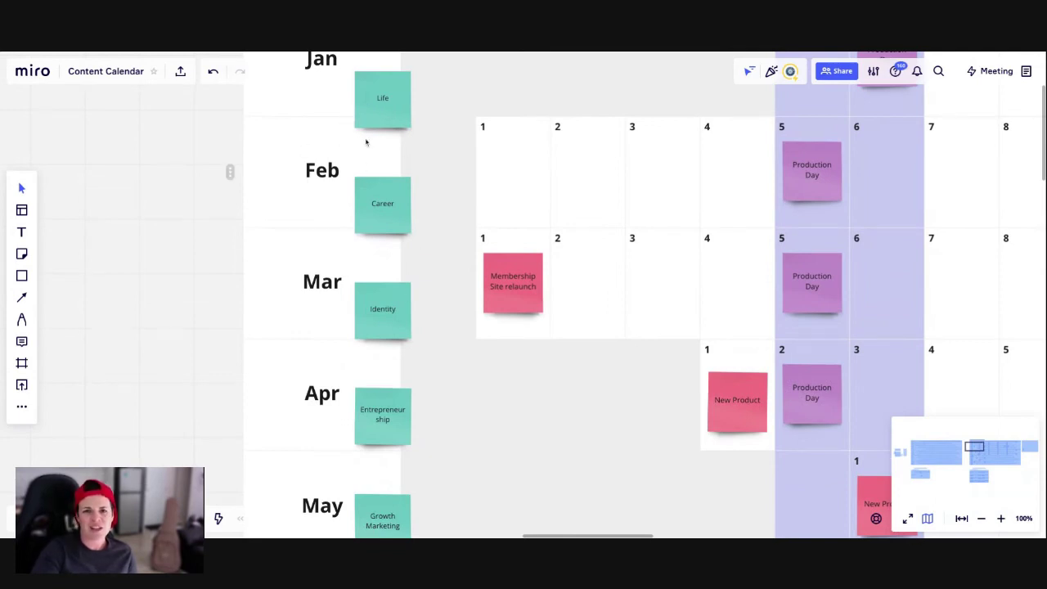
pyautogui.scroll(1, 364, 196)
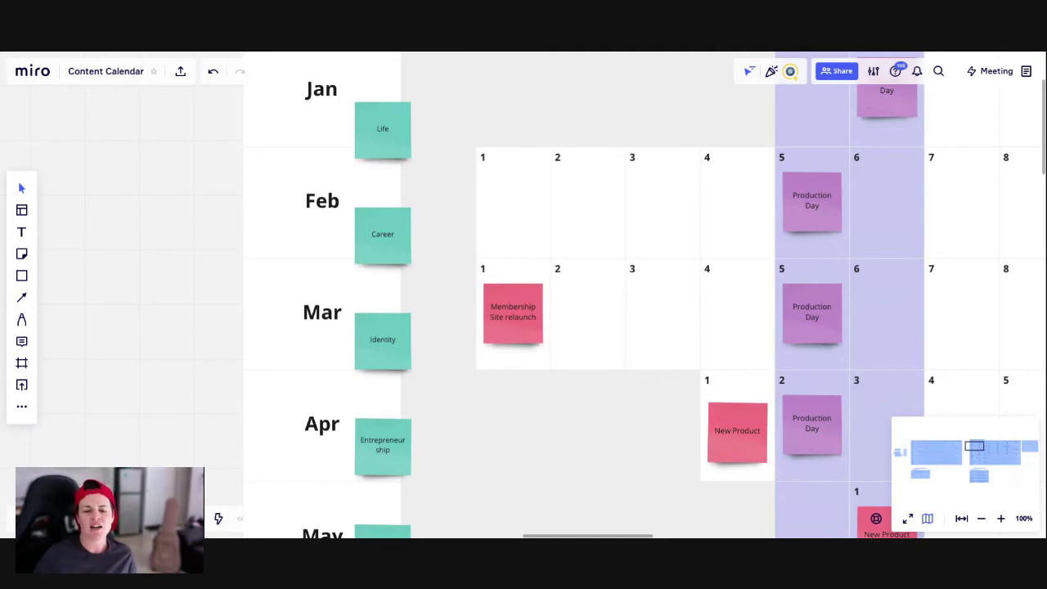
pyautogui.scroll(-10, 417, 205)
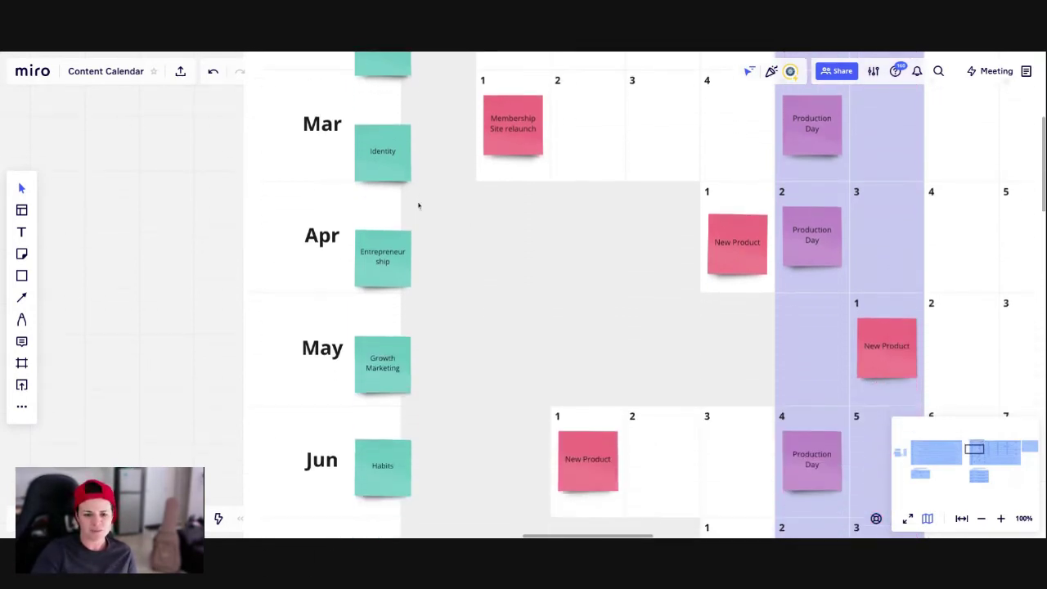
pyautogui.scroll(-3, 417, 206)
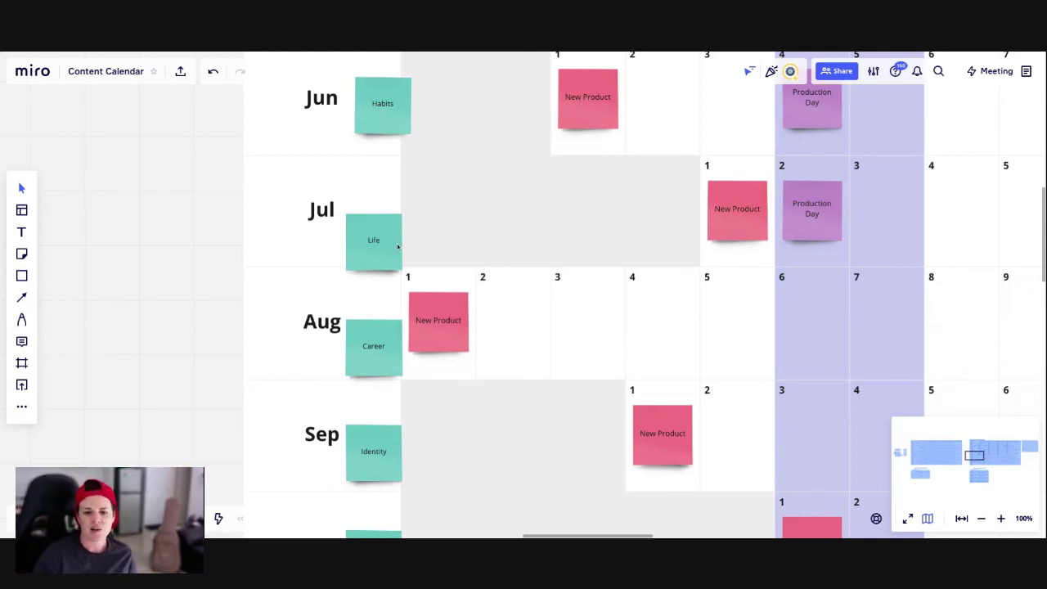
pyautogui.scroll(-5, 398, 246)
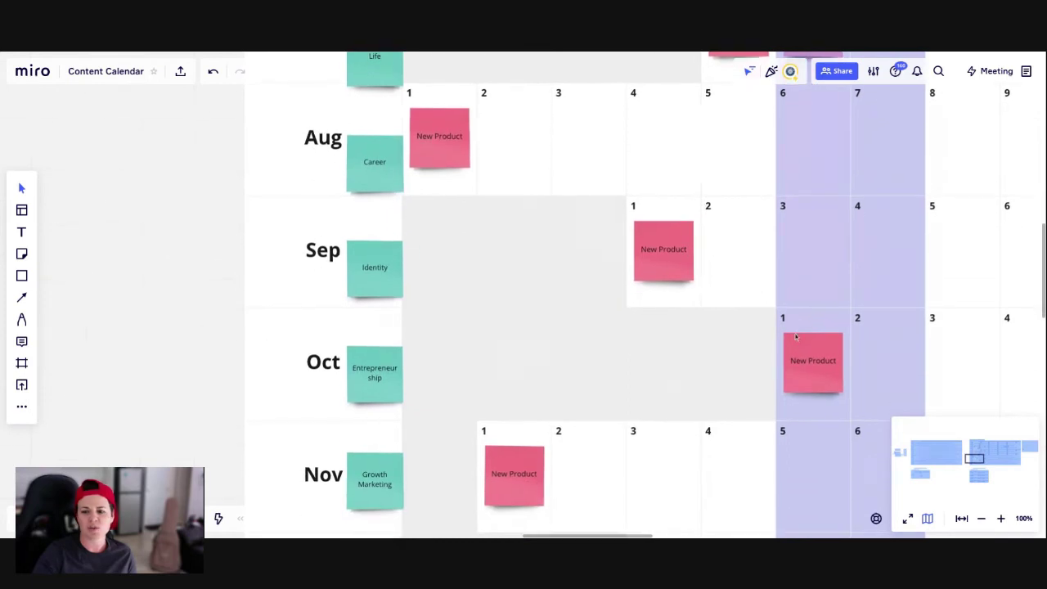
pyautogui.scroll(6, 471, 335)
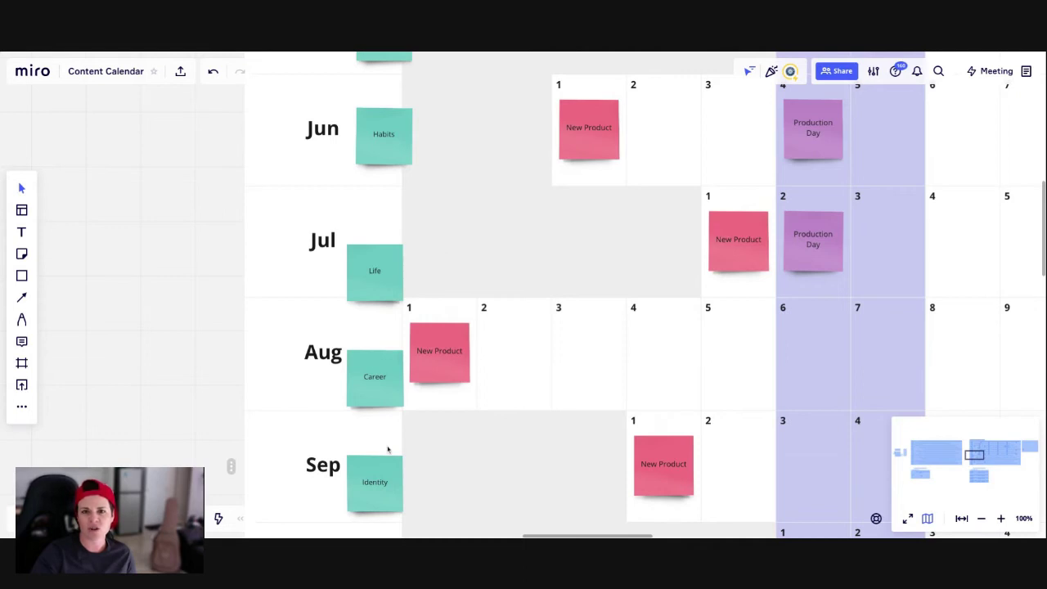
# - Review the Webinar, Conference and weekend Production Day notes across the days of the 2022 calendar
pyautogui.scroll(-5, 706, 434)
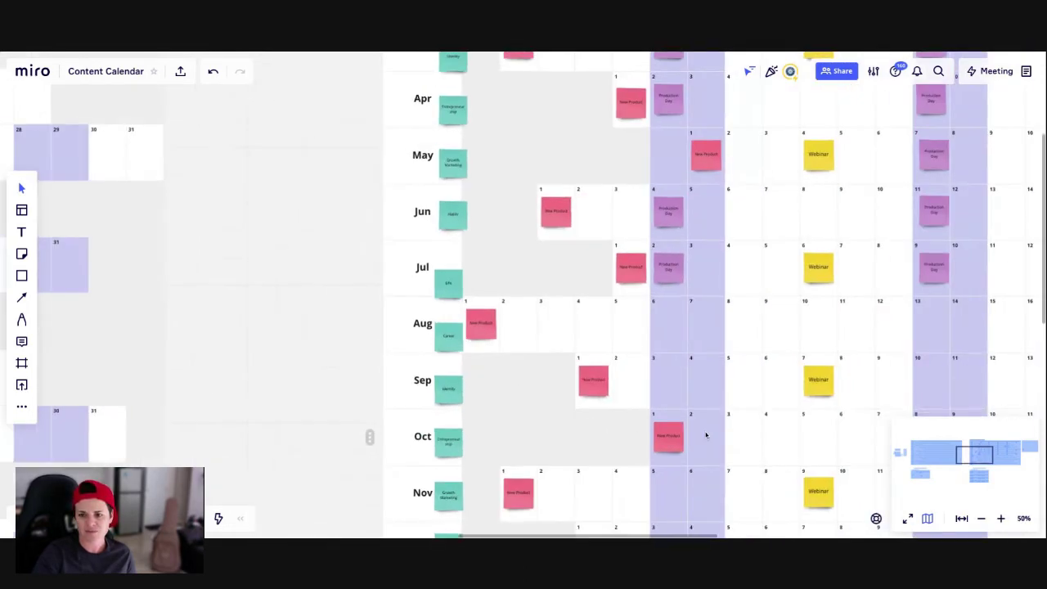
pyautogui.scroll(3, 706, 435)
pyautogui.hscroll(8, 706, 434)
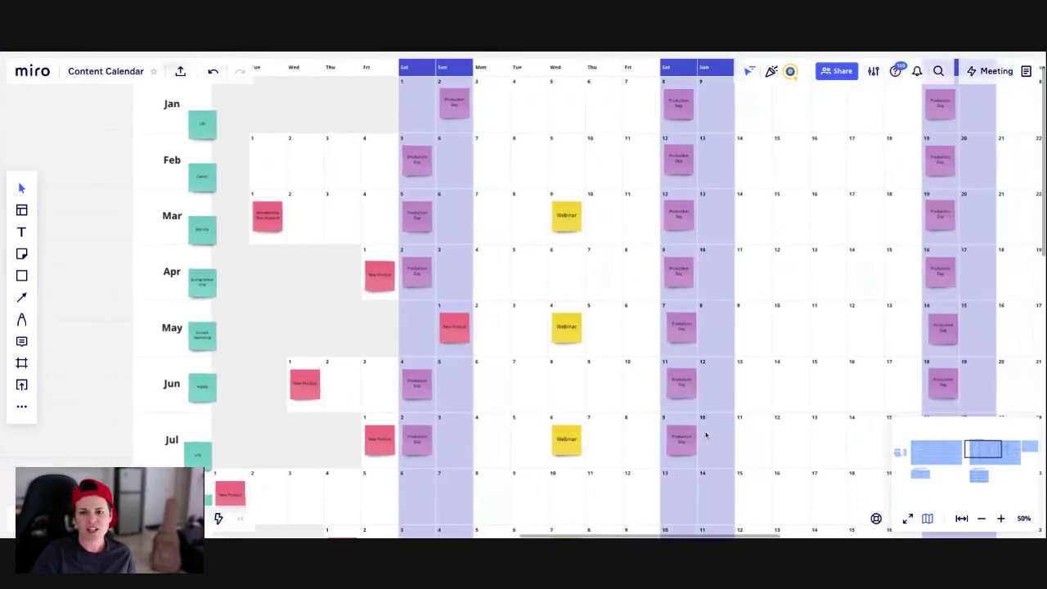
pyautogui.hscroll(4, 706, 434)
pyautogui.hscroll(-1, 706, 434)
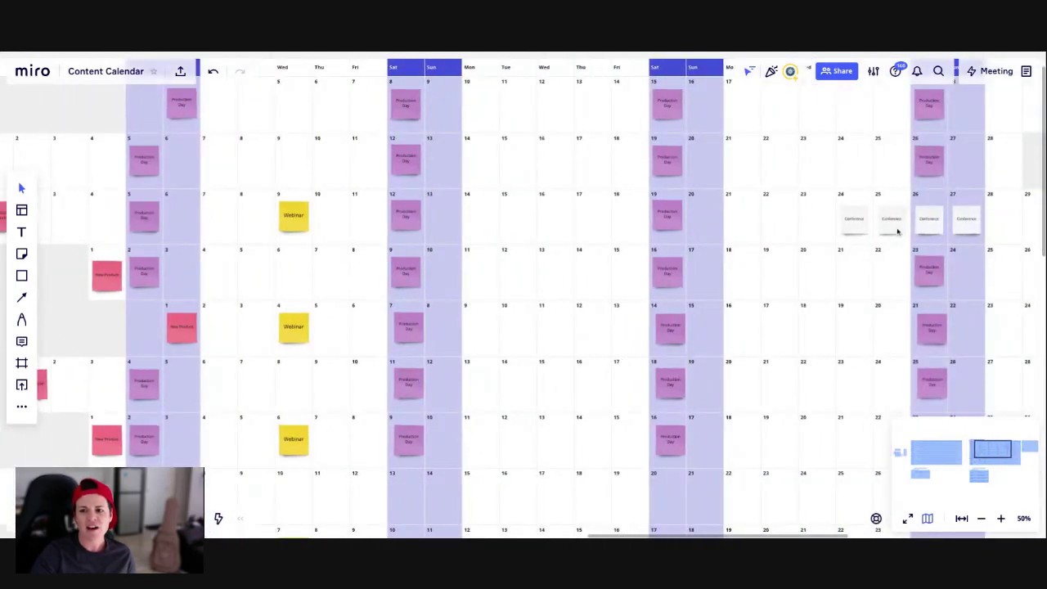
pyautogui.hscroll(3, 900, 215)
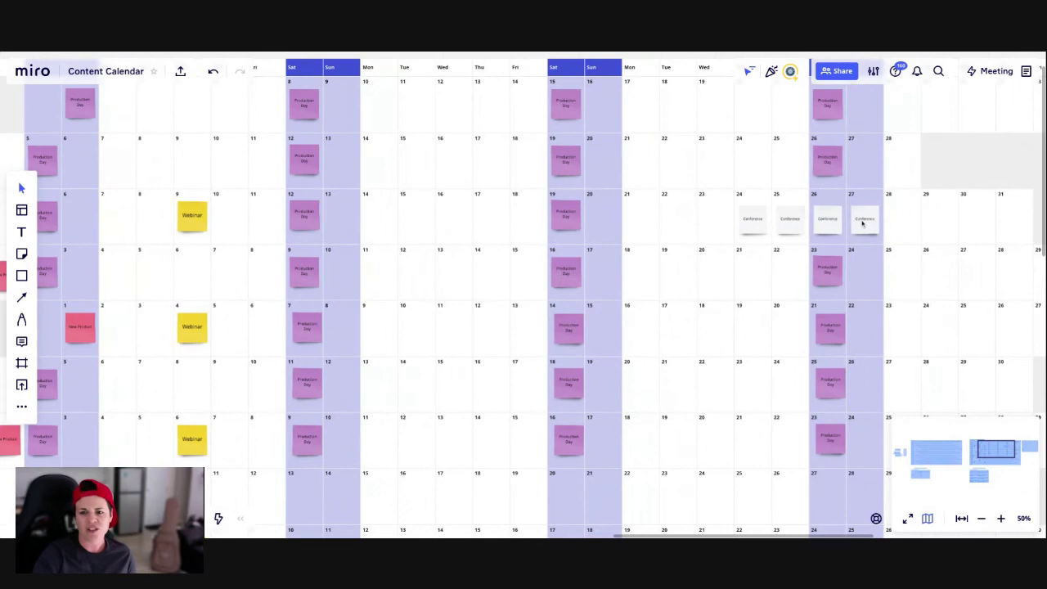
pyautogui.hscroll(8, 822, 239)
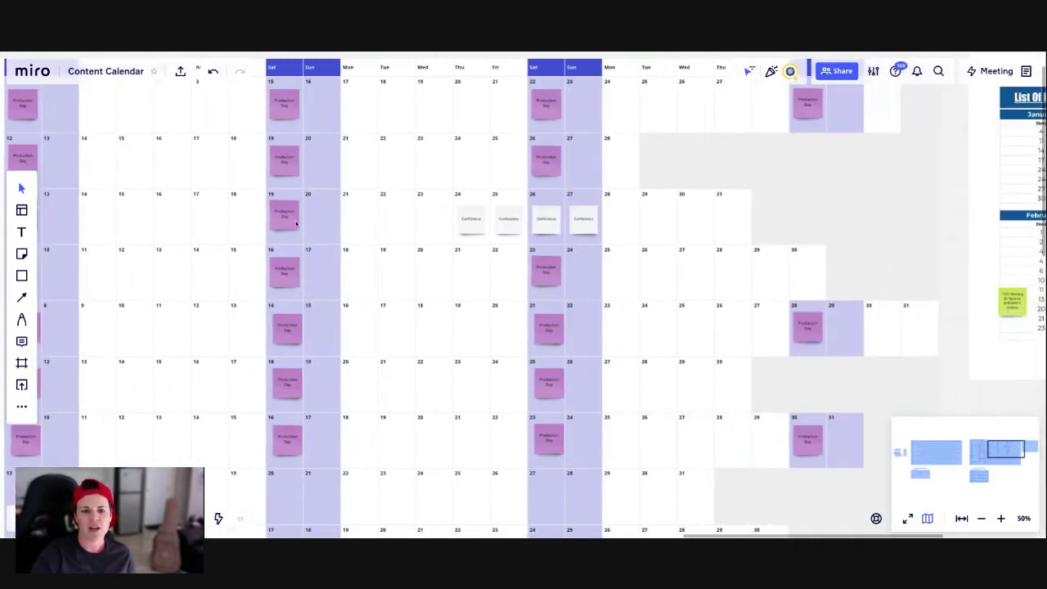
pyautogui.click(293, 219)
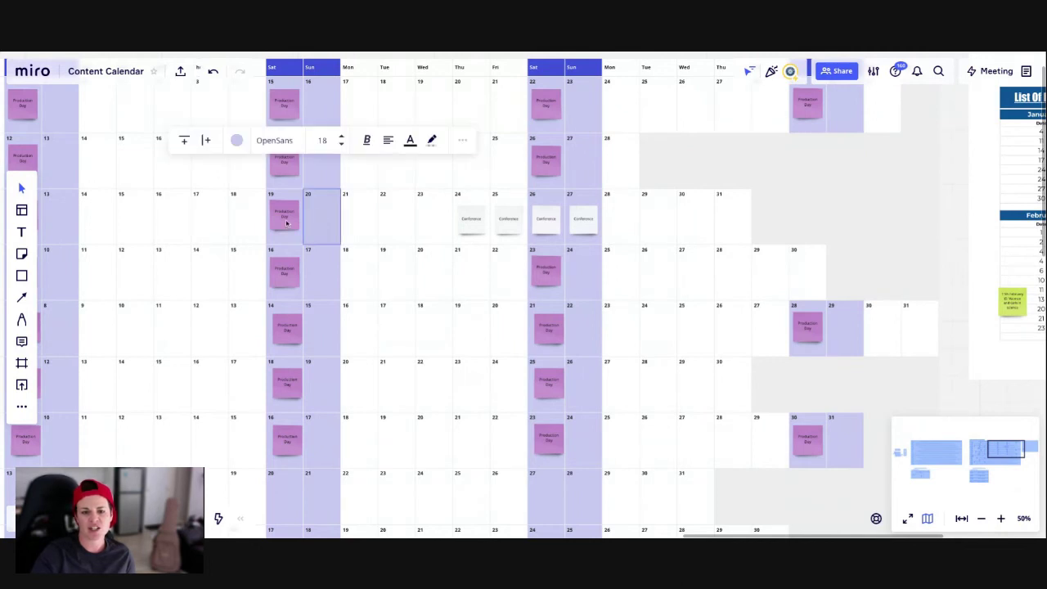
pyautogui.hscroll(-5, 334, 231)
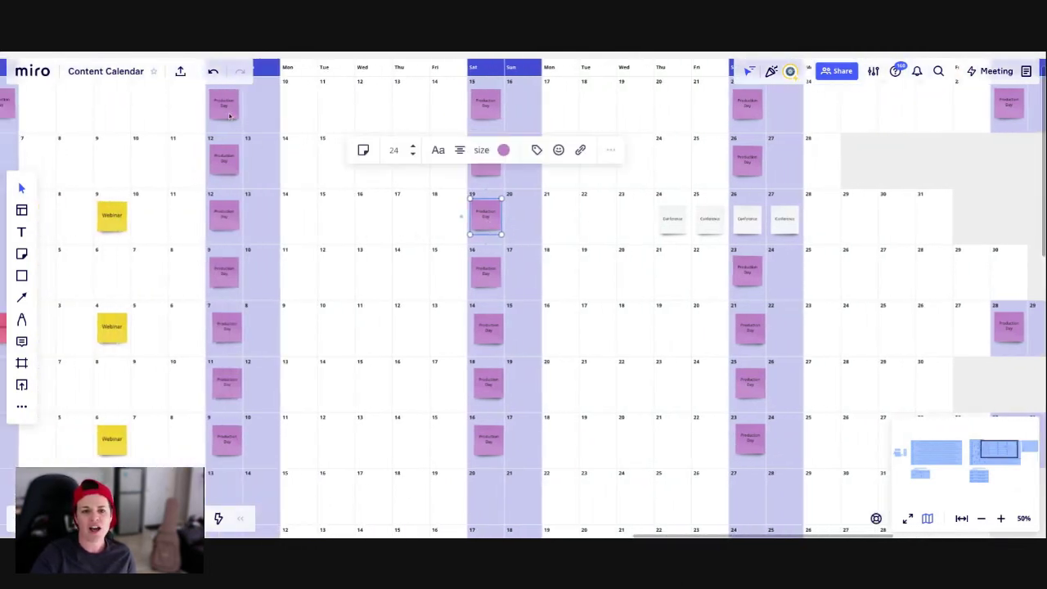
pyautogui.hscroll(-4, 303, 174)
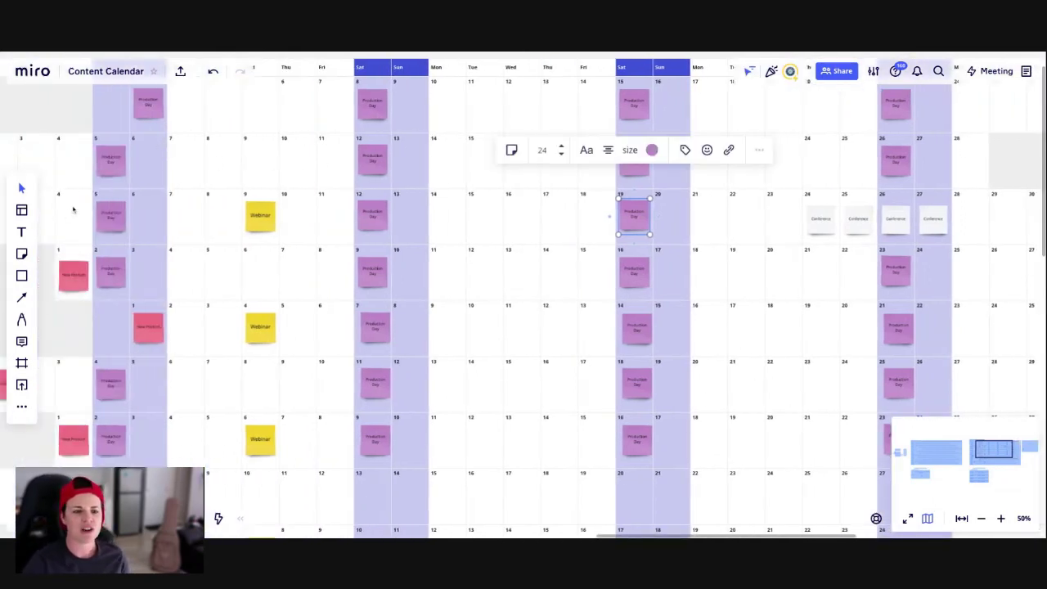
# - Select the four July Production Day notes on the 2nd, 9th, 16th and 23rd for copying
pyautogui.scroll(-3, 115, 338)
pyautogui.click(115, 338)
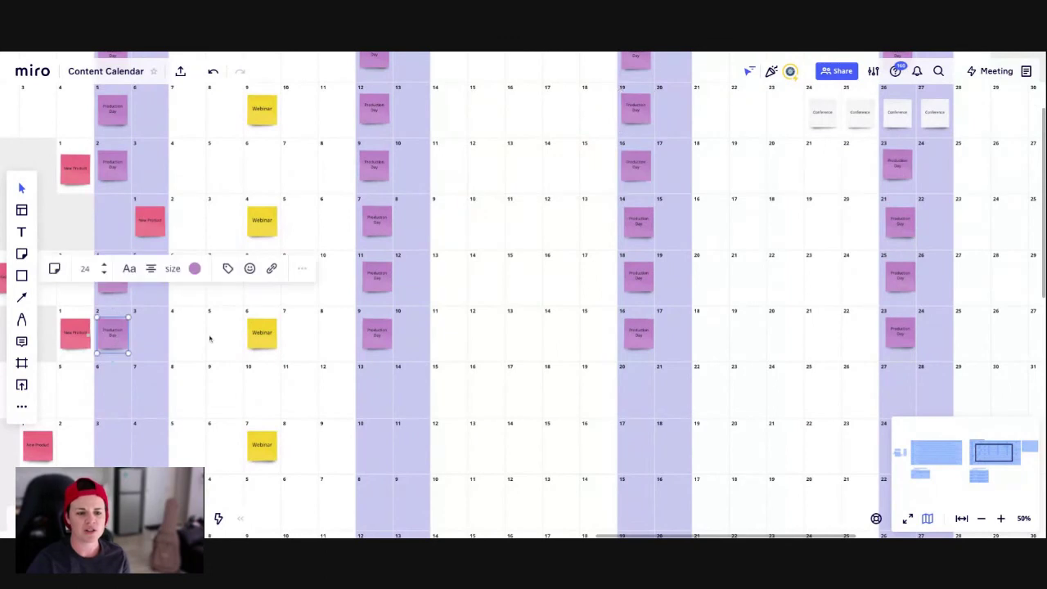
pyautogui.keyDown('shift'); pyautogui.click(382, 342); pyautogui.keyUp('shift')
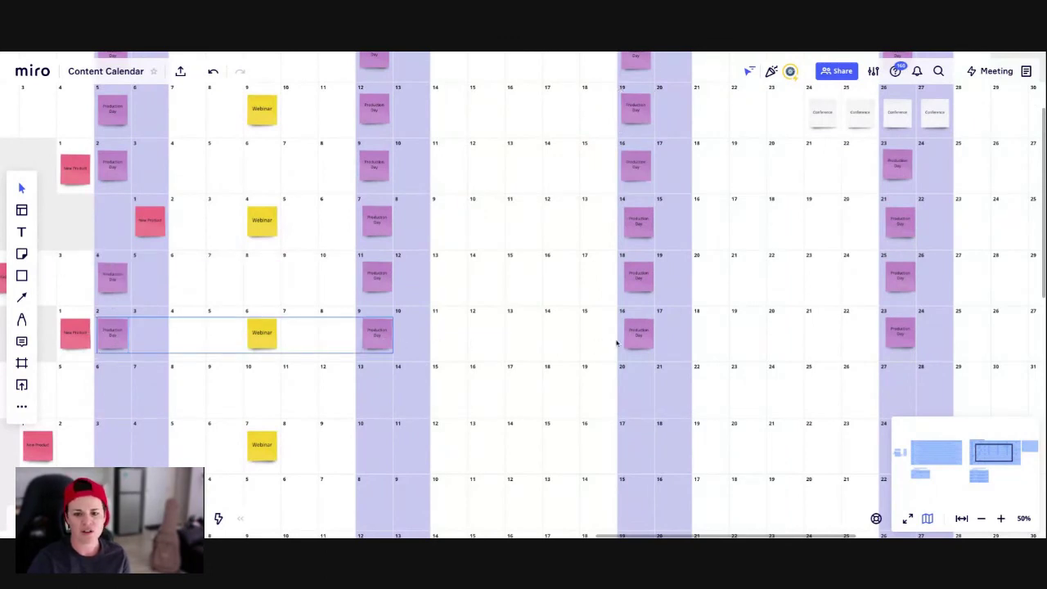
pyautogui.keyDown('shift'); pyautogui.click(640, 346); pyautogui.keyUp('shift')
pyautogui.keyDown('shift'); pyautogui.click(905, 340); pyautogui.keyUp('shift')
pyautogui.hscroll(5, 903, 340)
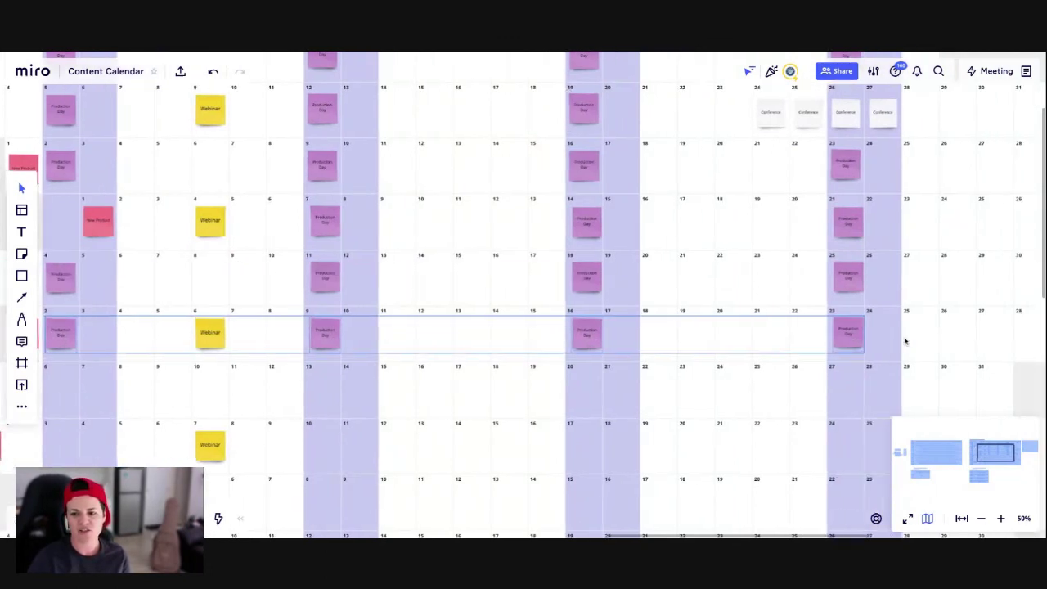
pyautogui.keyDown('shift'); pyautogui.click(890, 338); pyautogui.keyUp('shift')
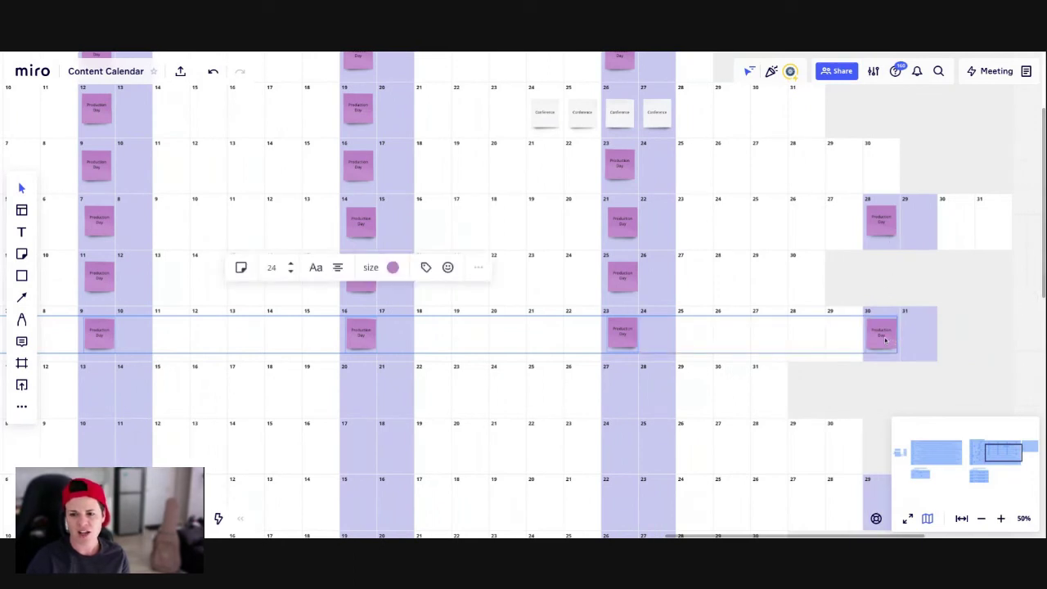
pyautogui.keyDown('shift'); pyautogui.click(882, 337); pyautogui.keyUp('shift')
pyautogui.hscroll(-5, 745, 362)
pyautogui.scroll(-2, 744, 362)
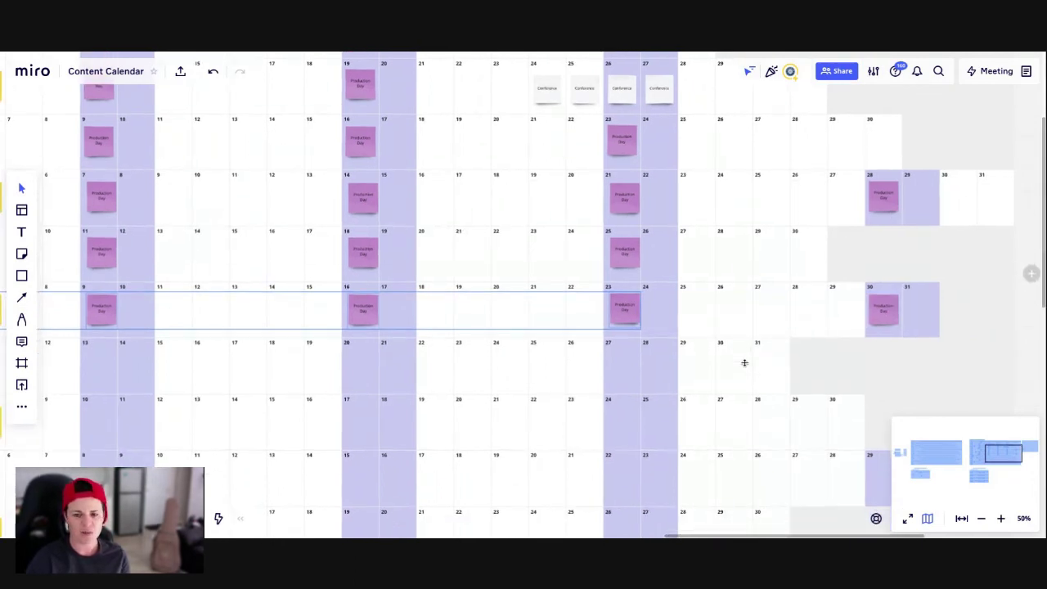
pyautogui.hscroll(-5, 745, 363)
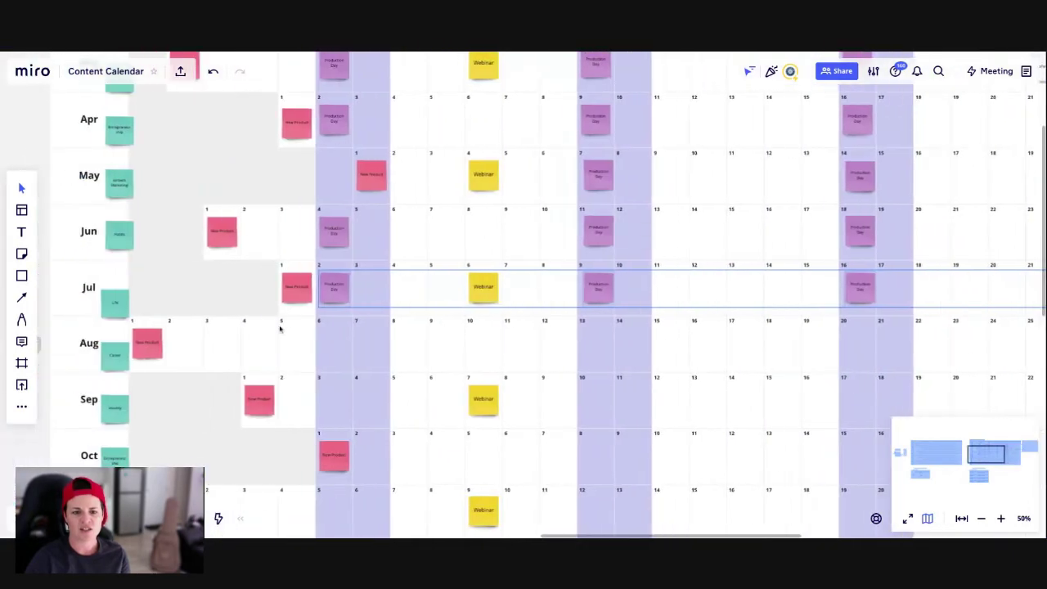
# - Paste copies of the four Production Day notes onto the August Saturdays: 6, 13, 20 and 27
pyautogui.hotkey('ctrl', 'v')
pyautogui.scroll(-2, 335, 346)
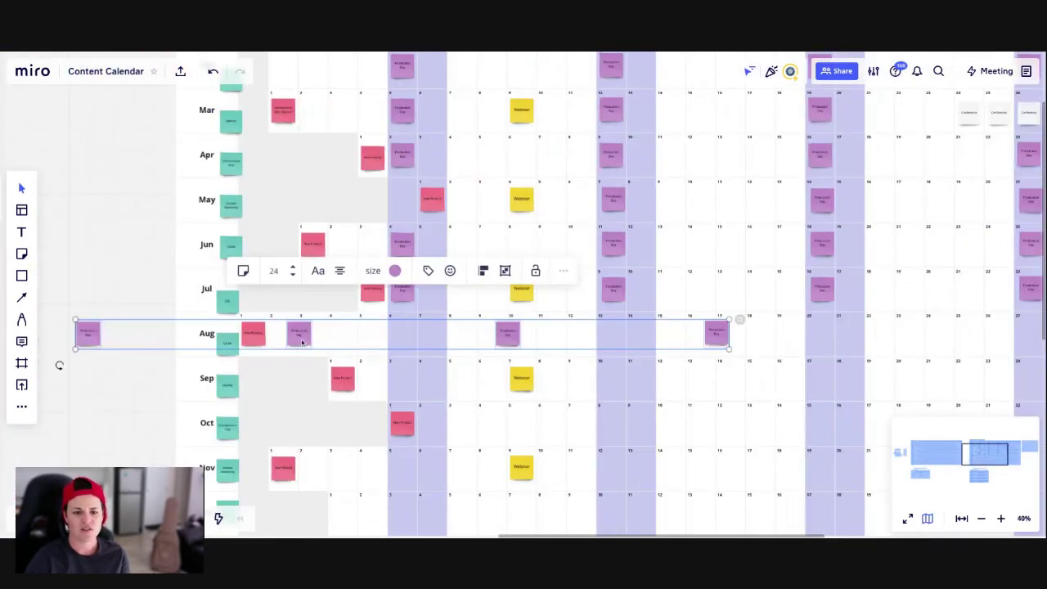
pyautogui.press('Right')
pyautogui.press('Right')
pyautogui.press('Right')
pyautogui.press('Up')
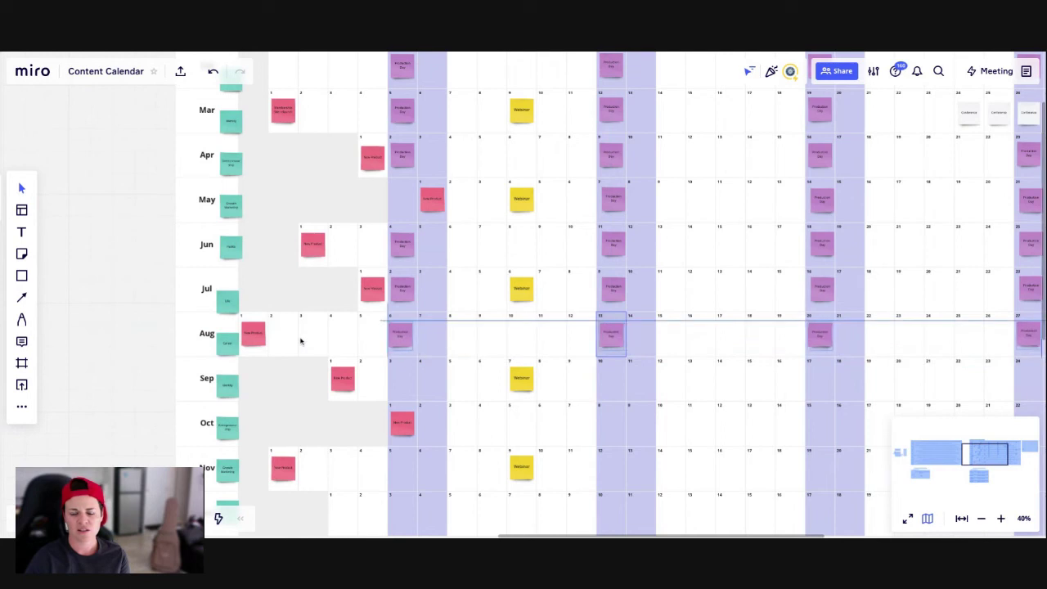
# - Paste another set of four Production Day notes onto the September Saturdays: 3, 10, 17 and 24
pyautogui.hotkey('ctrl', 'v')
pyautogui.press('Down')
pyautogui.press('Right')
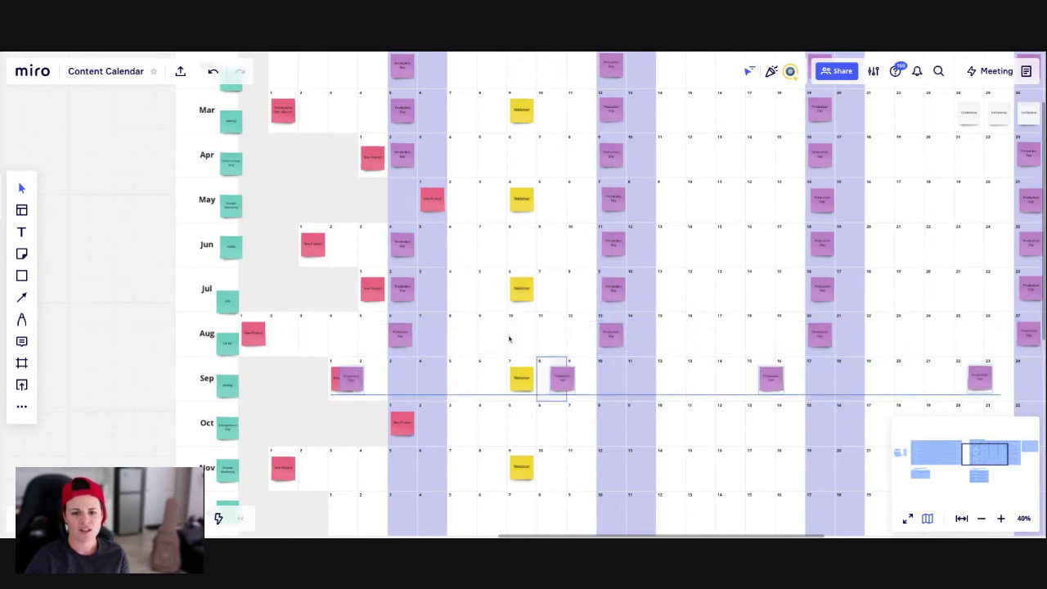
pyautogui.press('Right')
pyautogui.press('Left')
pyautogui.press('Up')
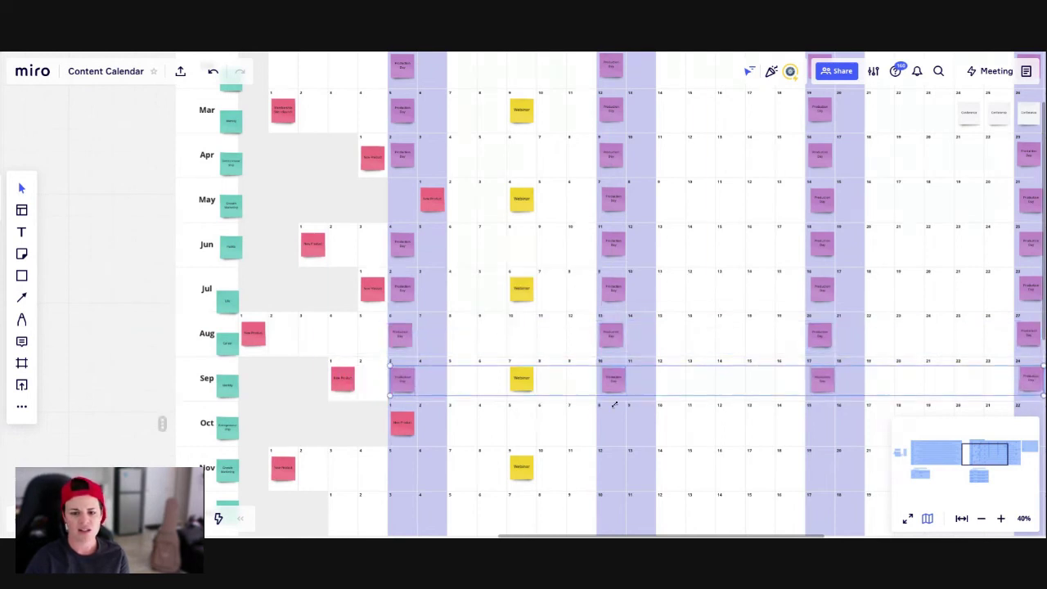
# - Paste another set of four Production Day notes onto the October Saturdays: 1, 8, 15 and 22
pyautogui.hotkey('ctrl', 'v')
pyautogui.press('Down')
pyautogui.press('Right')
pyautogui.press('Down')
pyautogui.press('Right')
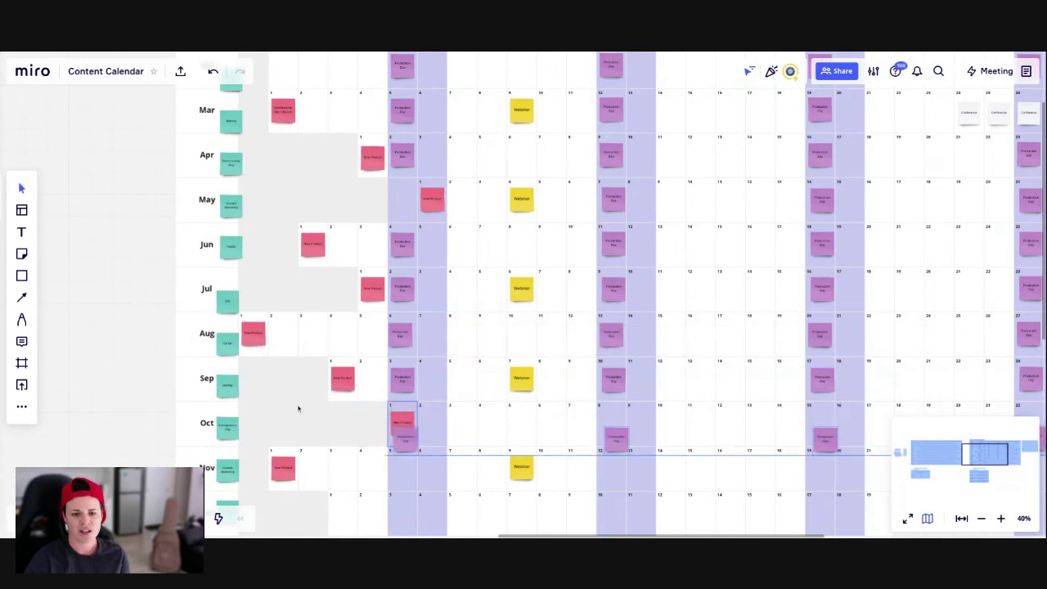
pyautogui.press('Up')
pyautogui.press('Left')
pyautogui.press('Up')
pyautogui.press('Left')
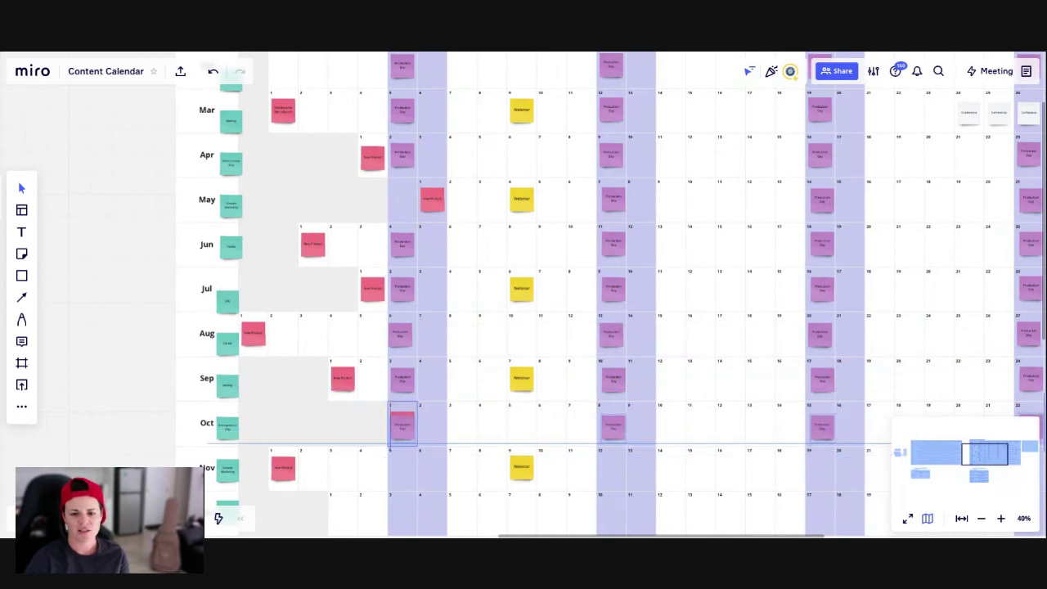
pyautogui.press('Up')
pyautogui.press('Right')
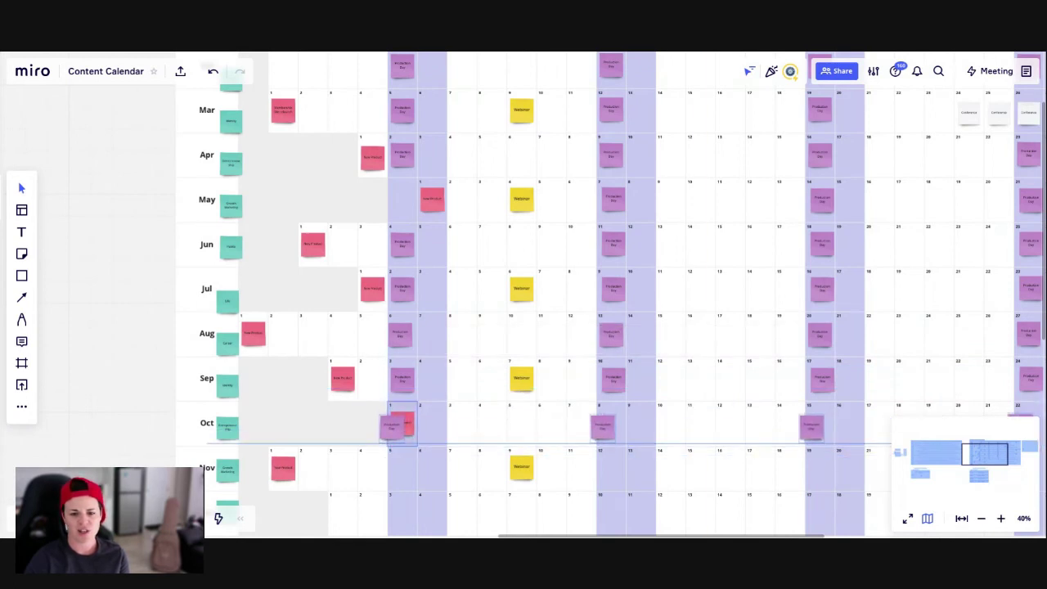
# - Paste another set of four Production Day notes onto the November Saturdays: 5, 12, 19 and 26
pyautogui.scroll(-3, 397, 389)
pyautogui.hotkey('ctrl', 'v')
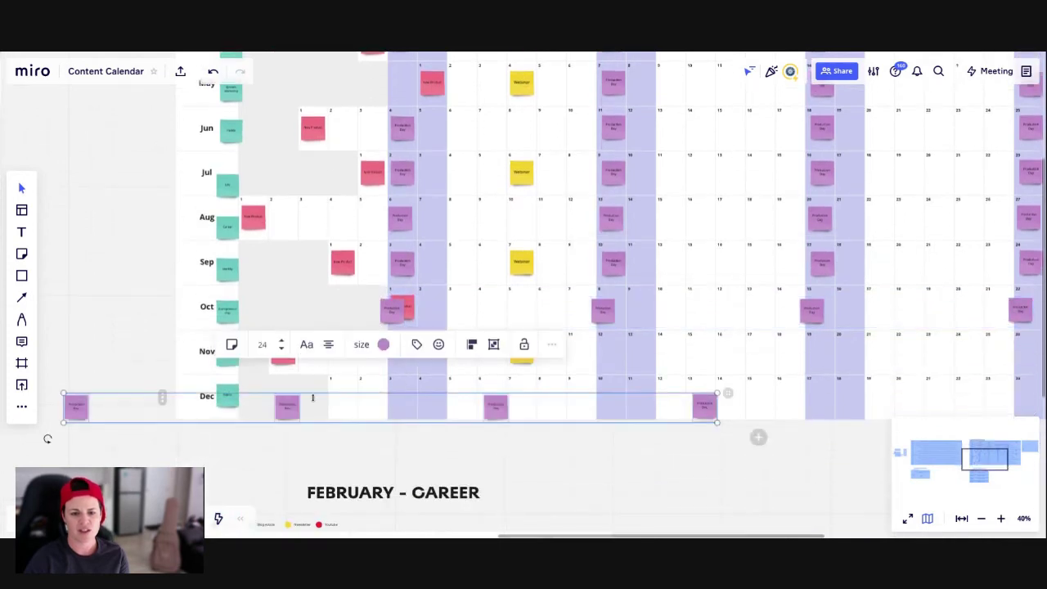
pyautogui.hotkey('shift', 'Right')
pyautogui.hotkey('shift', 'Right')
pyautogui.hotkey('shift', 'Right')
pyautogui.hotkey('shift', 'Right')
pyautogui.hotkey('shift', 'Up')
pyautogui.hotkey('shift', 'Left')
pyautogui.hotkey('shift', 'Up')
pyautogui.press('Down')
pyautogui.press('Down')
pyautogui.press('Left')
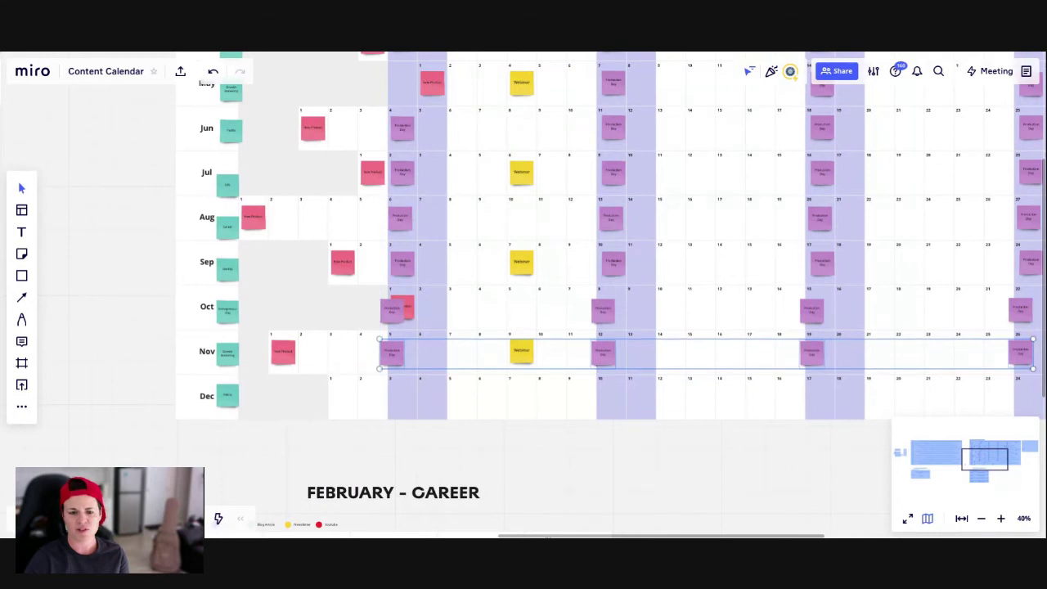
pyautogui.hscroll(3, 410, 319)
pyautogui.hscroll(3, 410, 319)
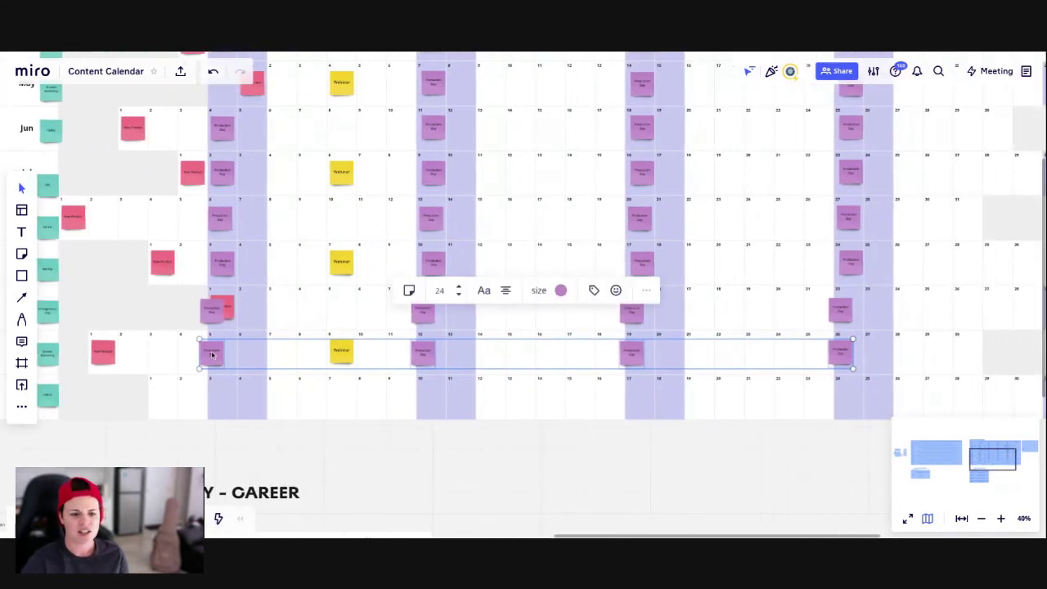
pyautogui.press('Right')
pyautogui.press('Right')
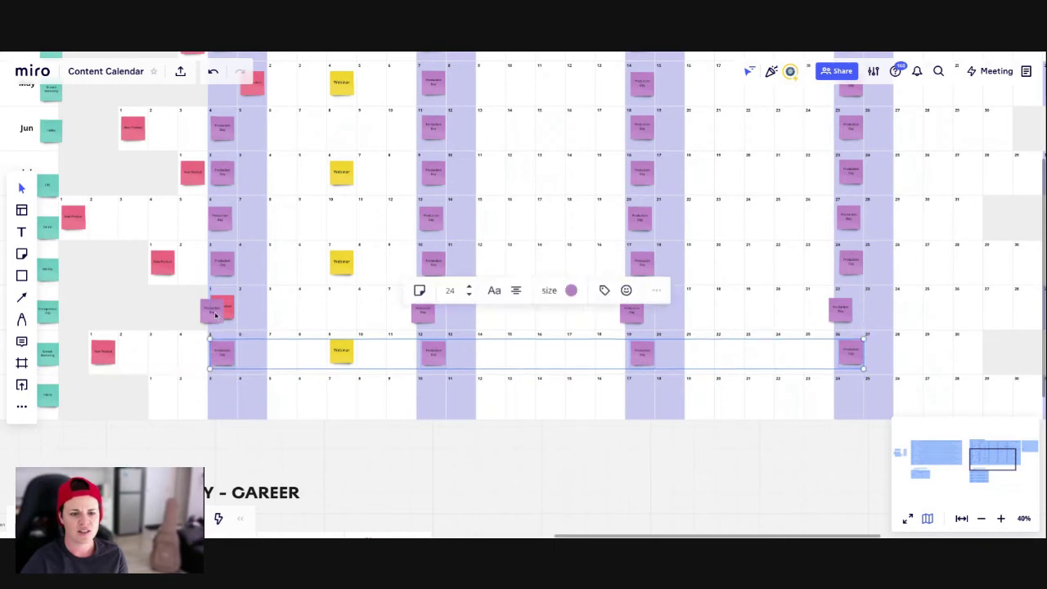
# - Shift the first October Production Day note onto October 2, clear of the New Product note
pyautogui.click(207, 309)
pyautogui.press('Right')
pyautogui.press('Right')
pyautogui.press('Right')
pyautogui.press('Right')
pyautogui.press('Right')
pyautogui.press('Right')
pyautogui.press('Right')
pyautogui.press('Right')
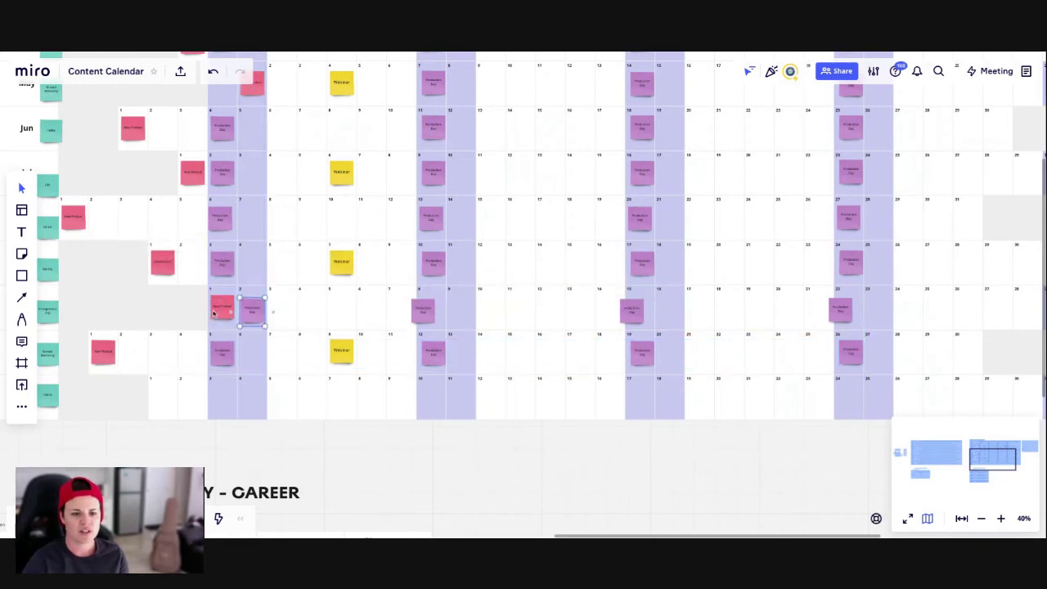
# - Move the red New Product note from October 1 to October 3
pyautogui.click(216, 313)
pyautogui.press('Right')
pyautogui.press('Right')
pyautogui.press('Right')
pyautogui.press('Right')
pyautogui.press('Right')
pyautogui.press('Right')
pyautogui.press('Right')
pyautogui.press('Right')
pyautogui.press('Right')
pyautogui.press('Right')
pyautogui.press('Right')
pyautogui.press('Right')
pyautogui.press('Left')
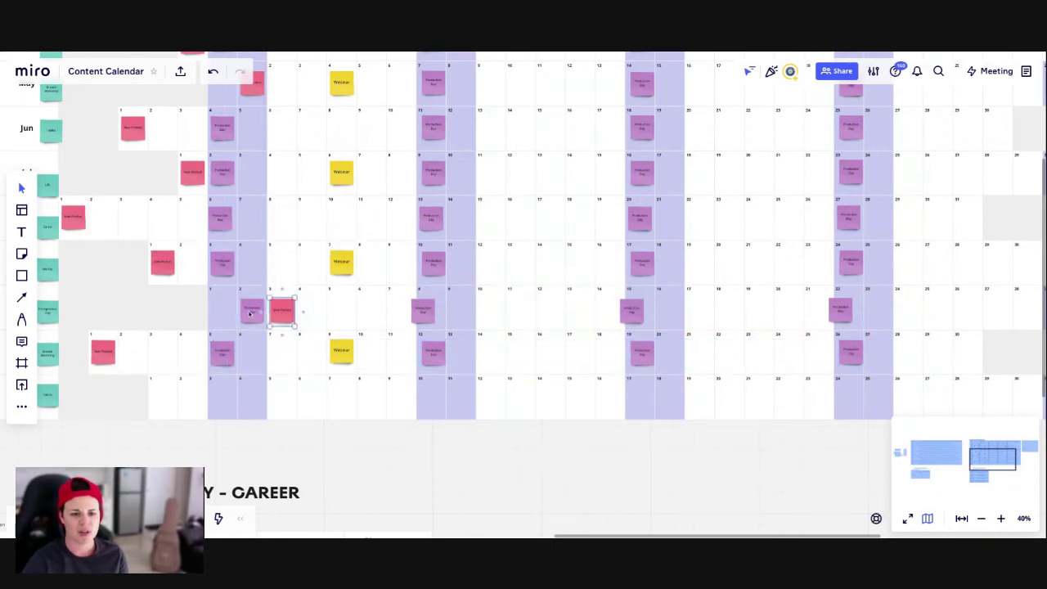
# - Line up the October Production Day notes within the cells of Saturdays 1, 8, 15 and 22
pyautogui.click(251, 315)
pyautogui.press('Left')
pyautogui.press('Left')
pyautogui.press('Left')
pyautogui.press('Left')
pyautogui.press('Left')
pyautogui.click(565, 351)
pyautogui.hscroll(1, 565, 351)
pyautogui.moveTo(409, 309); pyautogui.dragTo(416, 309)
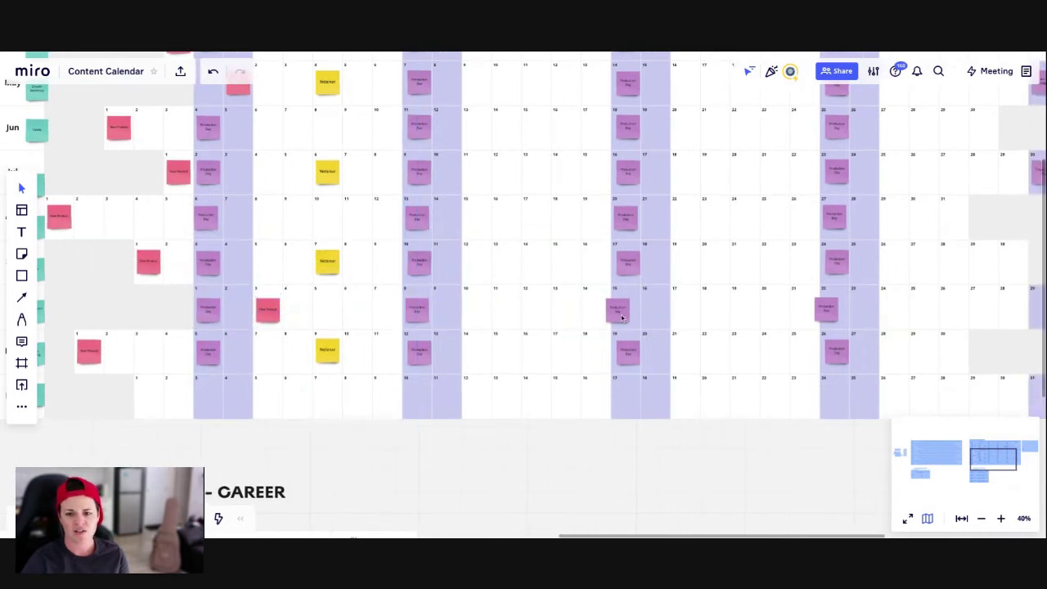
pyautogui.moveTo(622, 317); pyautogui.dragTo(630, 317)
pyautogui.moveTo(816, 319); pyautogui.dragTo(825, 319)
# - Duplicate the July 30 Production Day note onto Saturday, October 29
pyautogui.hscroll(5, 827, 319)
pyautogui.click(954, 174)
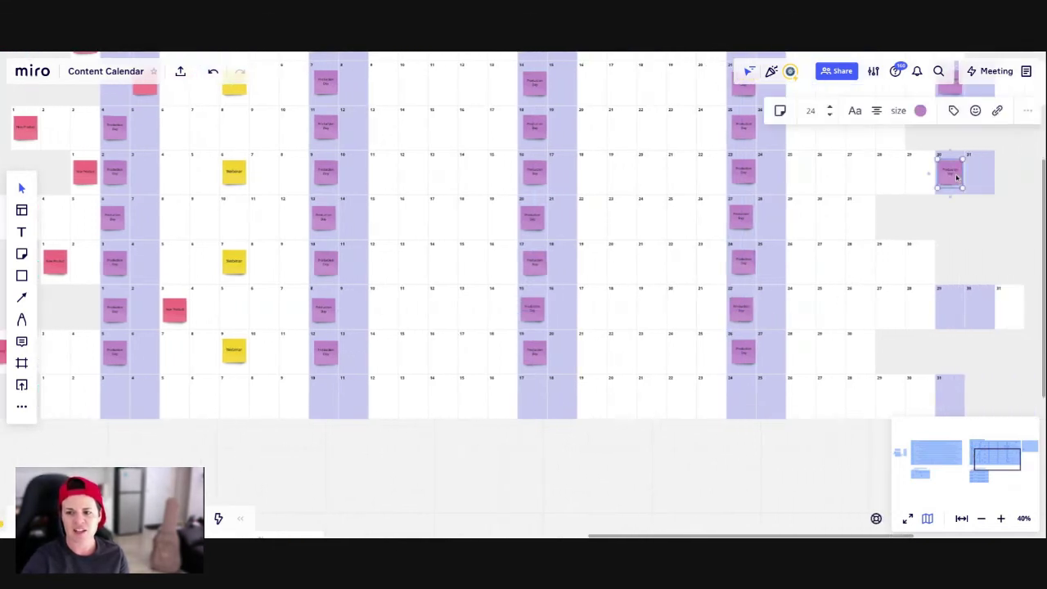
pyautogui.keyDown('alt'); pyautogui.moveTo(953, 174); pyautogui.dragTo(954, 309); pyautogui.keyUp('alt')
# - Look over the colour legend and the notes in the first months of the 2022 calendar
pyautogui.hscroll(-10, 734, 240)
pyautogui.scroll(3, 734, 240)
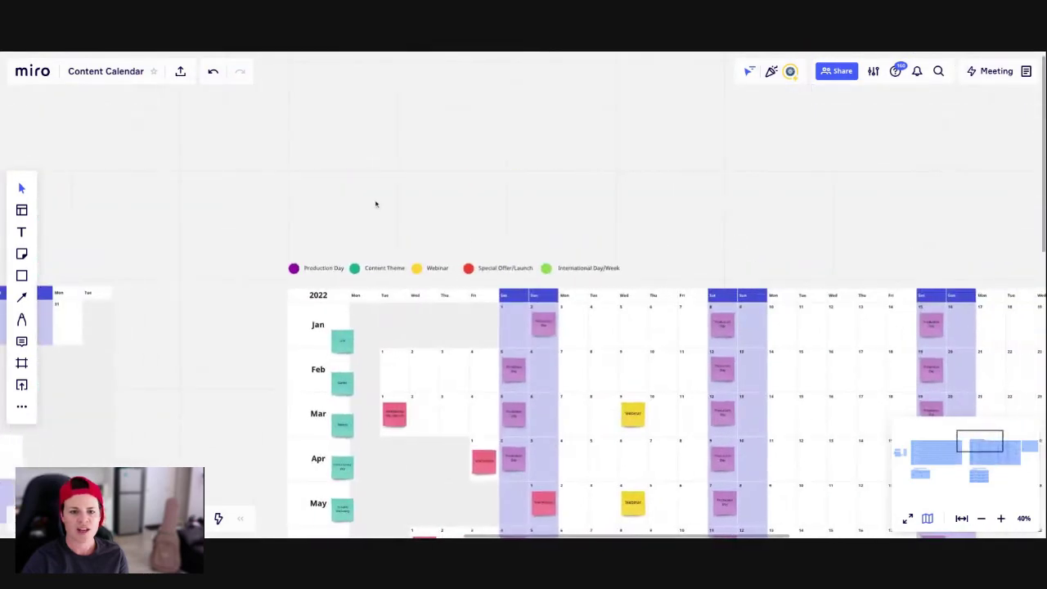
pyautogui.scroll(-1, 761, 332)
pyautogui.scroll(-3, 664, 370)
pyautogui.scroll(-1, 664, 370)
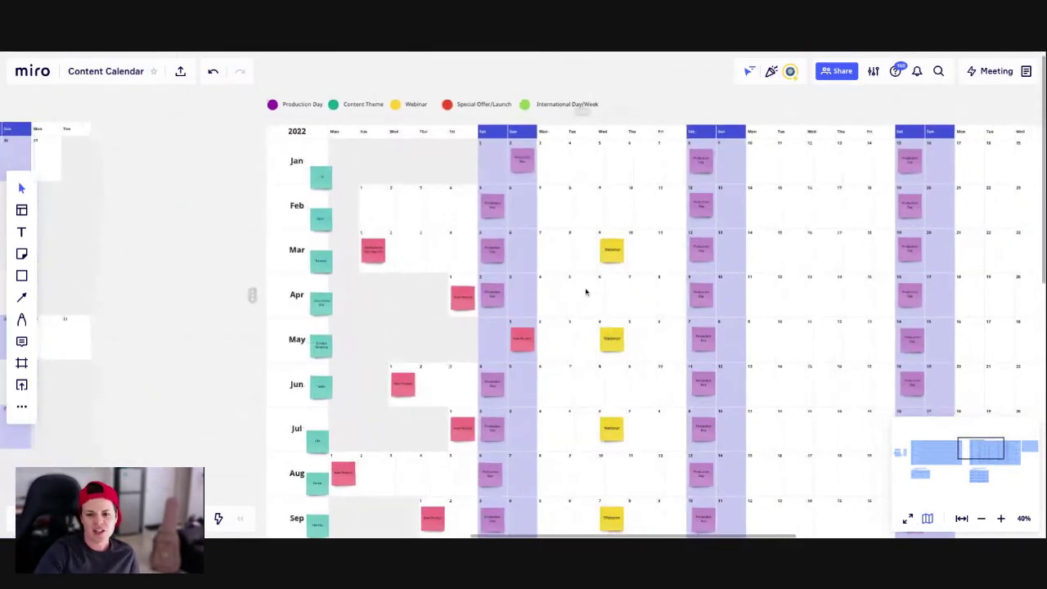
pyautogui.hscroll(5, 586, 291)
pyautogui.hscroll(3, 586, 291)
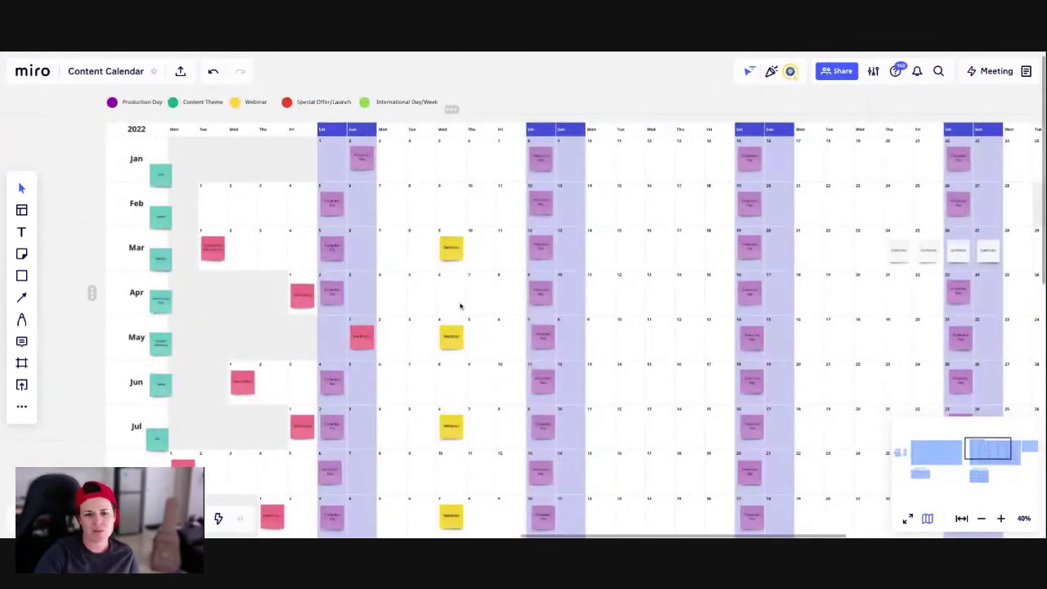
# - Review the Webinar, New Product, Conference and Production Day notes across the months of the 2022 calendar against the colour legend
pyautogui.scroll(-2, 461, 304)
pyautogui.scroll(-1, 471, 320)
pyautogui.scroll(-2, 467, 320)
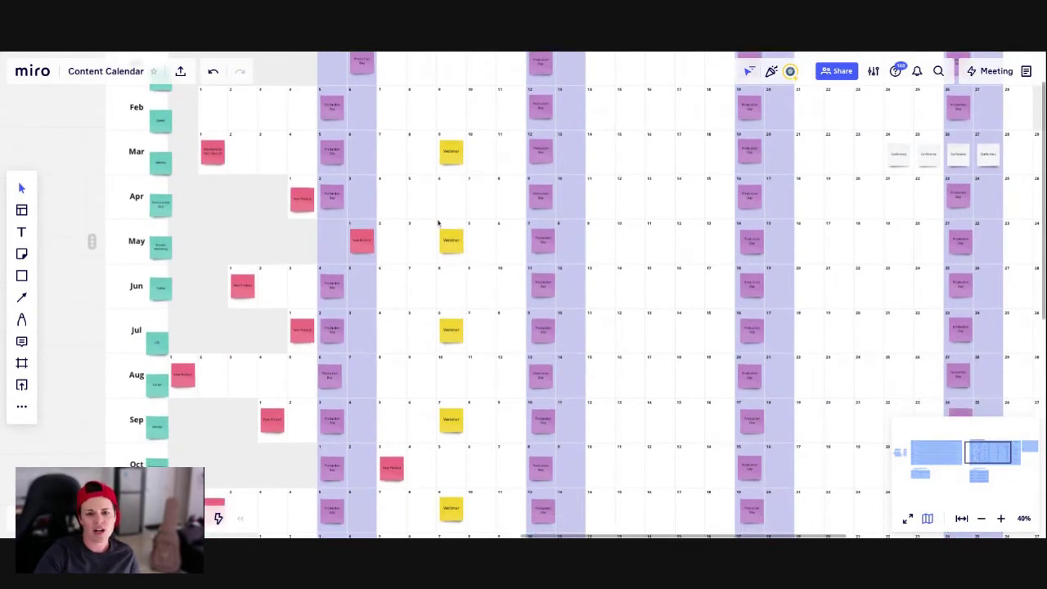
pyautogui.scroll(-3, 437, 221)
pyautogui.scroll(3, 450, 188)
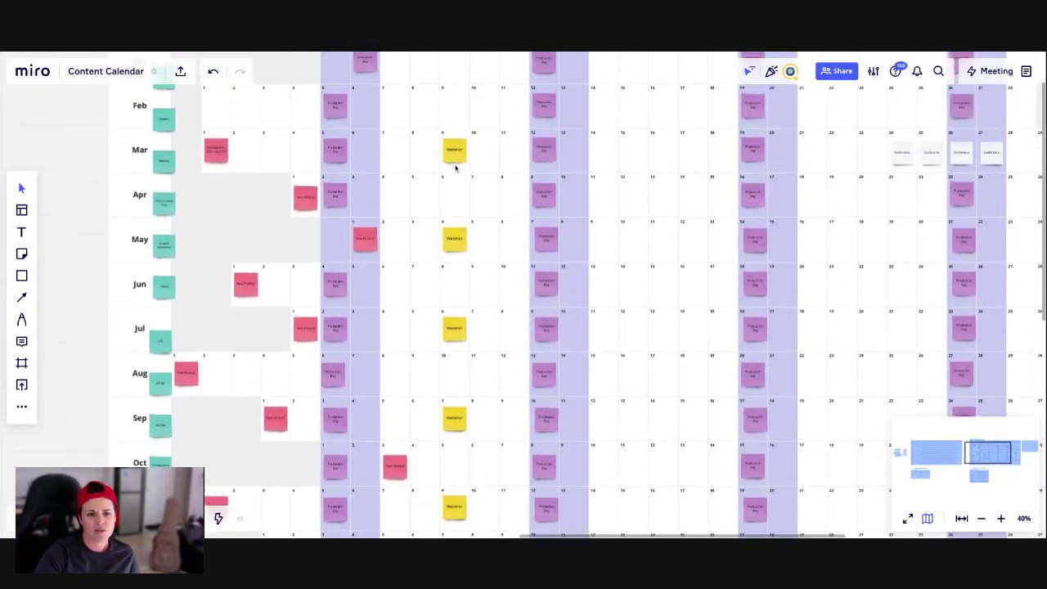
pyautogui.scroll(-2, 456, 343)
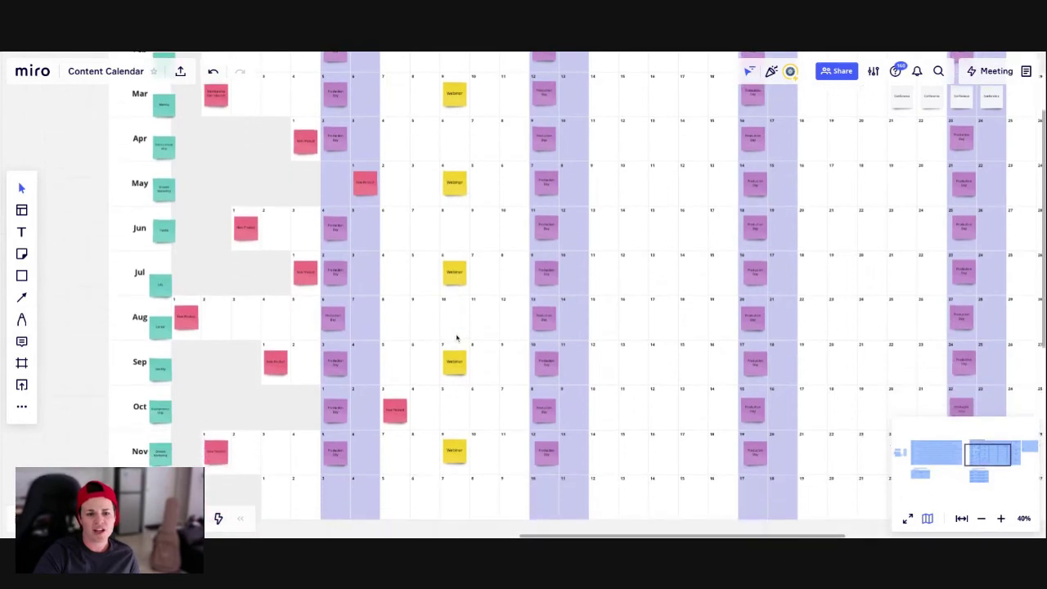
pyautogui.hscroll(2, 450, 443)
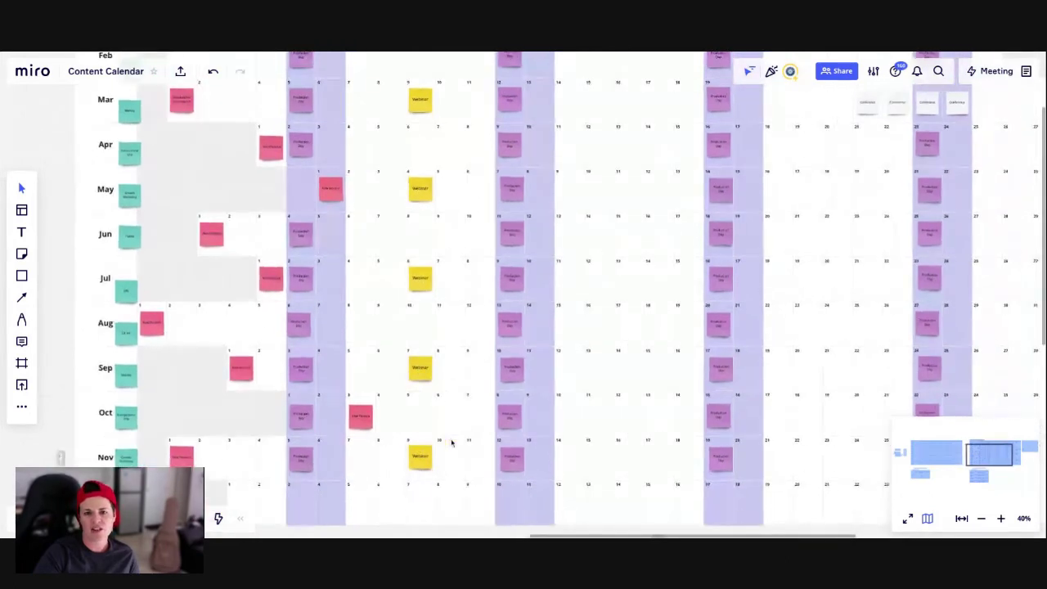
pyautogui.scroll(2, 451, 442)
pyautogui.hscroll(1, 451, 443)
pyautogui.hscroll(1, 397, 160)
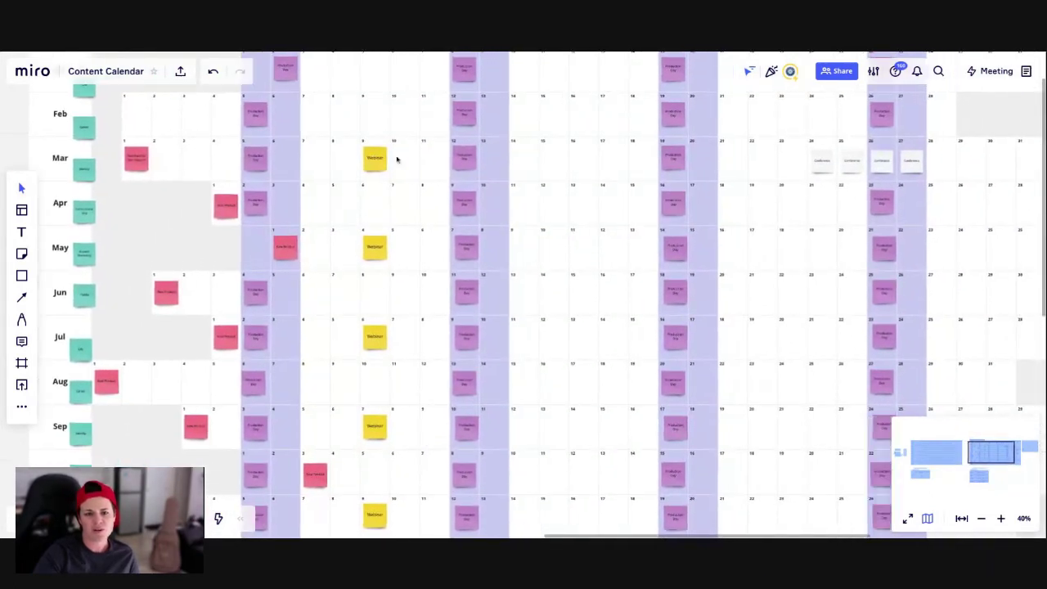
pyautogui.scroll(2, 397, 160)
pyautogui.hscroll(1, 344, 188)
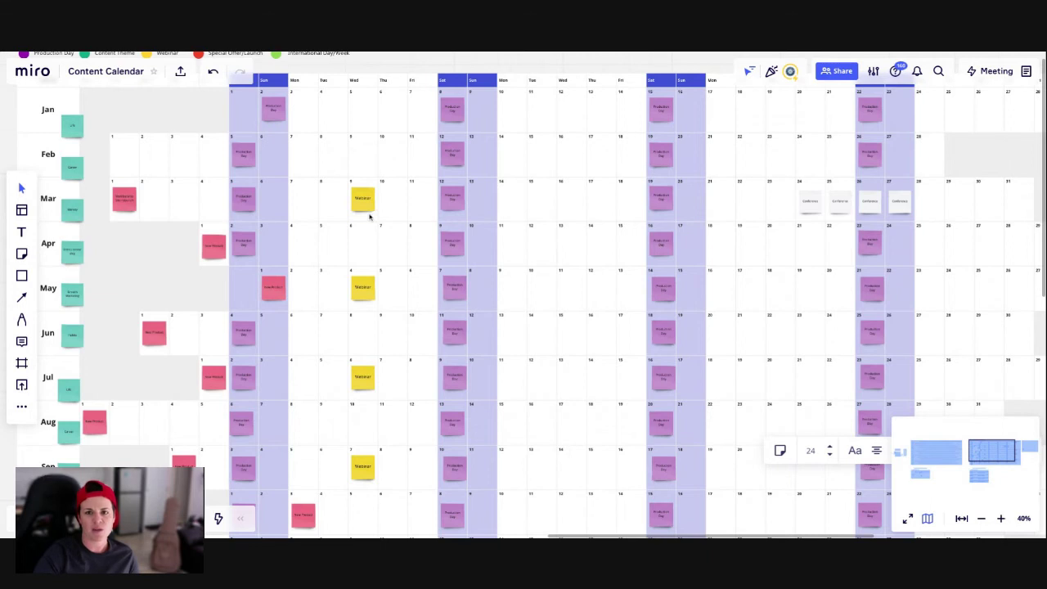
pyautogui.scroll(3, 369, 216)
pyautogui.hscroll(1, 369, 216)
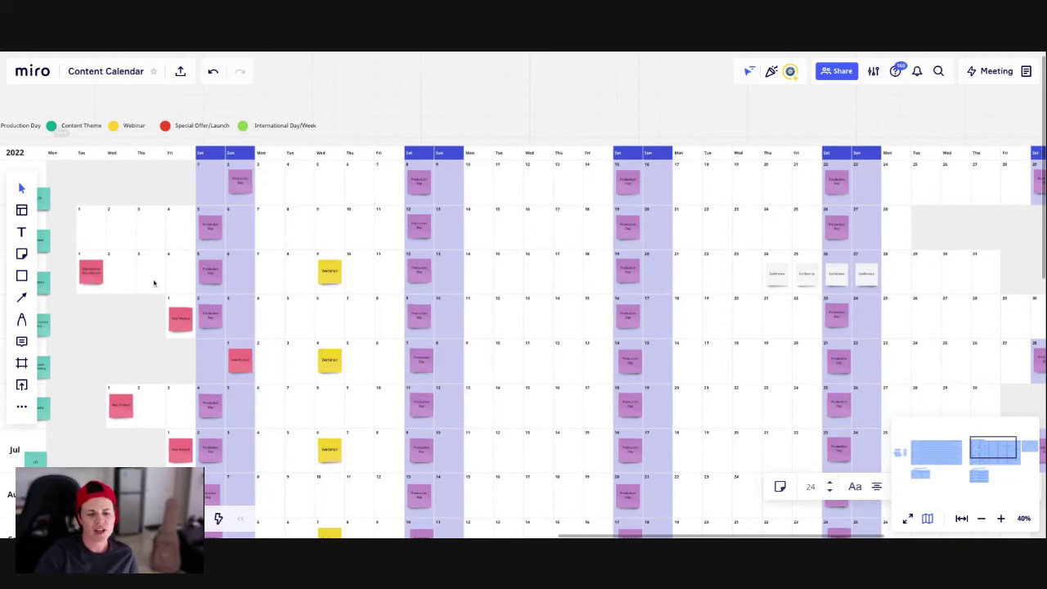
pyautogui.scroll(-2, 155, 284)
pyautogui.scroll(-2, 155, 284)
pyautogui.scroll(2, 155, 284)
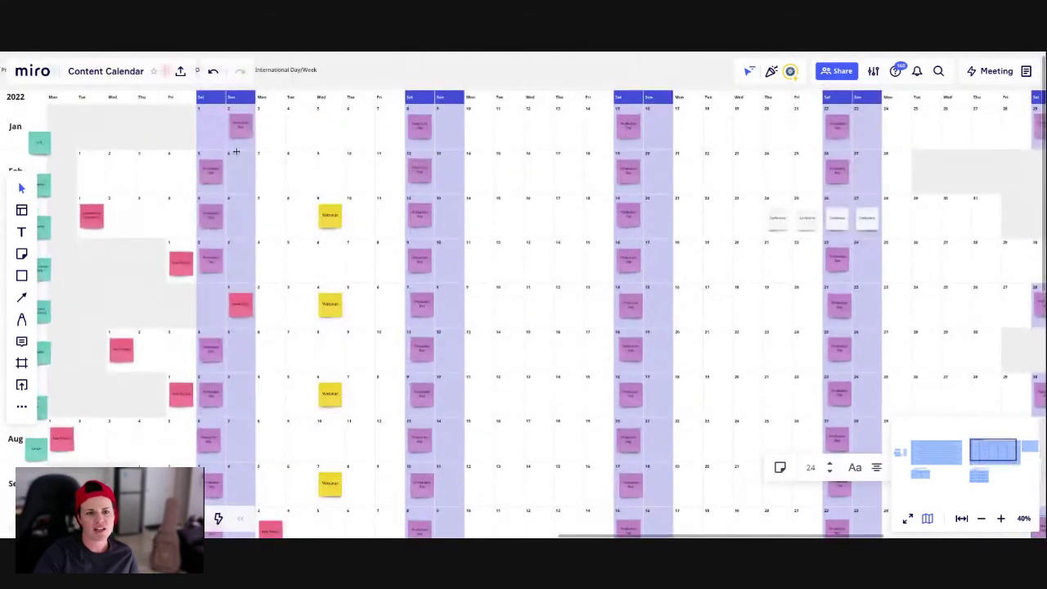
pyautogui.scroll(2, 235, 155)
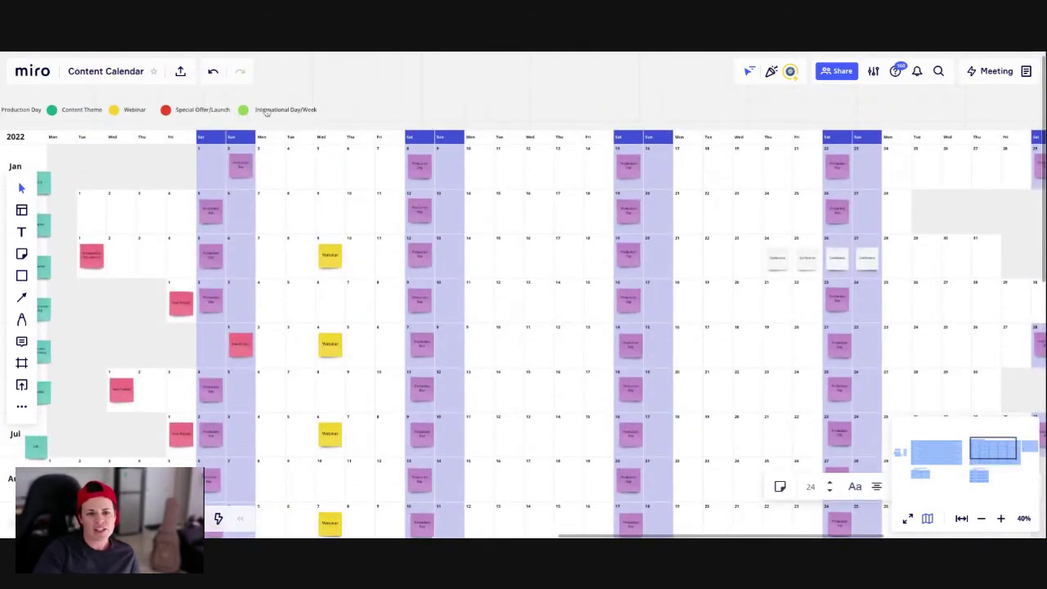
# - Browse the pages of the List Of Important World International Days document beside the calendar, returning to page 1
pyautogui.hscroll(6, 313, 148)
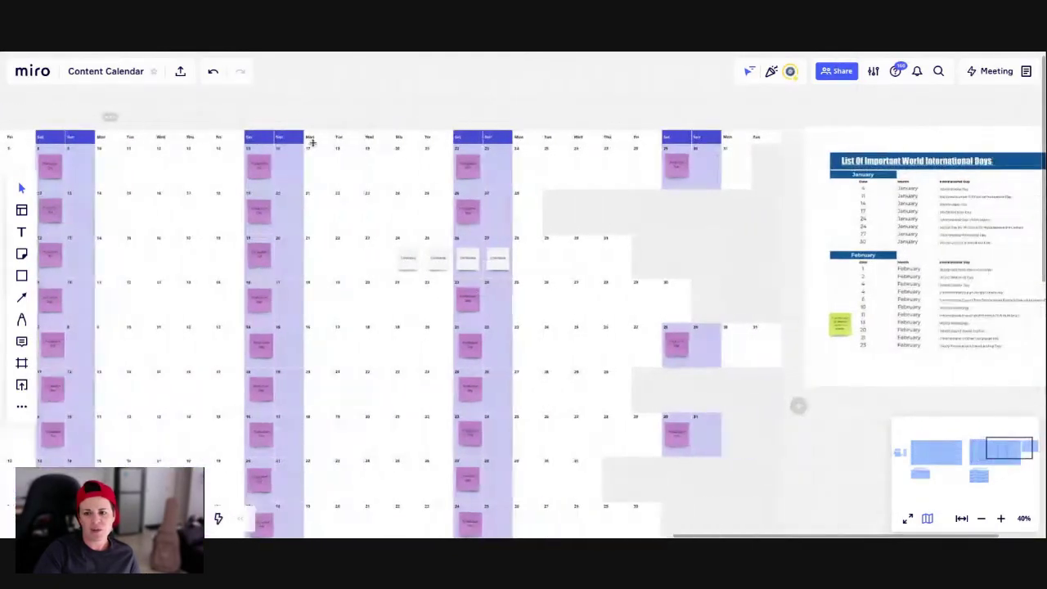
pyautogui.hscroll(5, 313, 143)
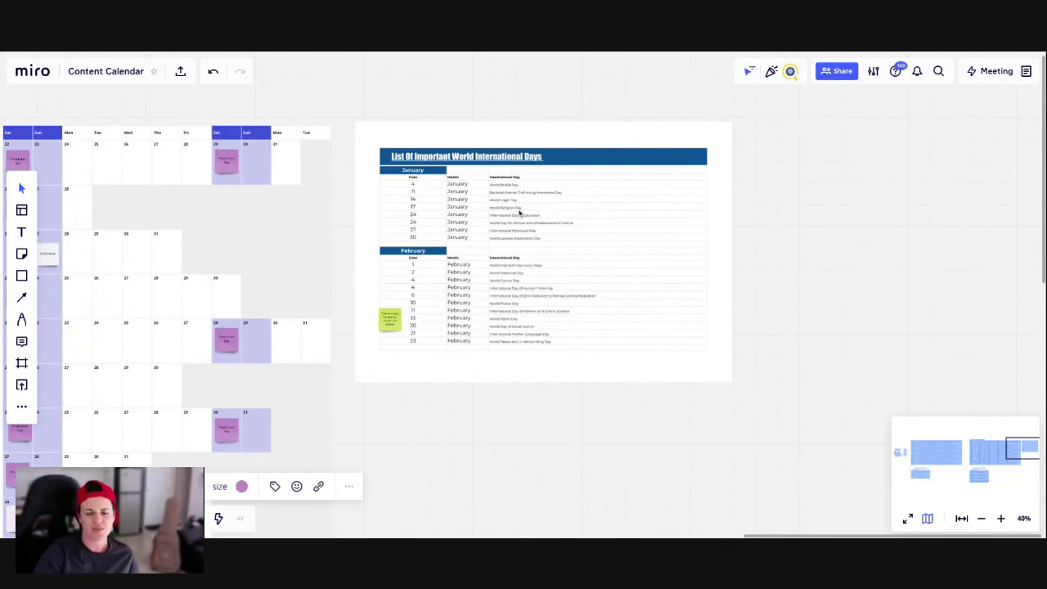
pyautogui.click(360, 374)
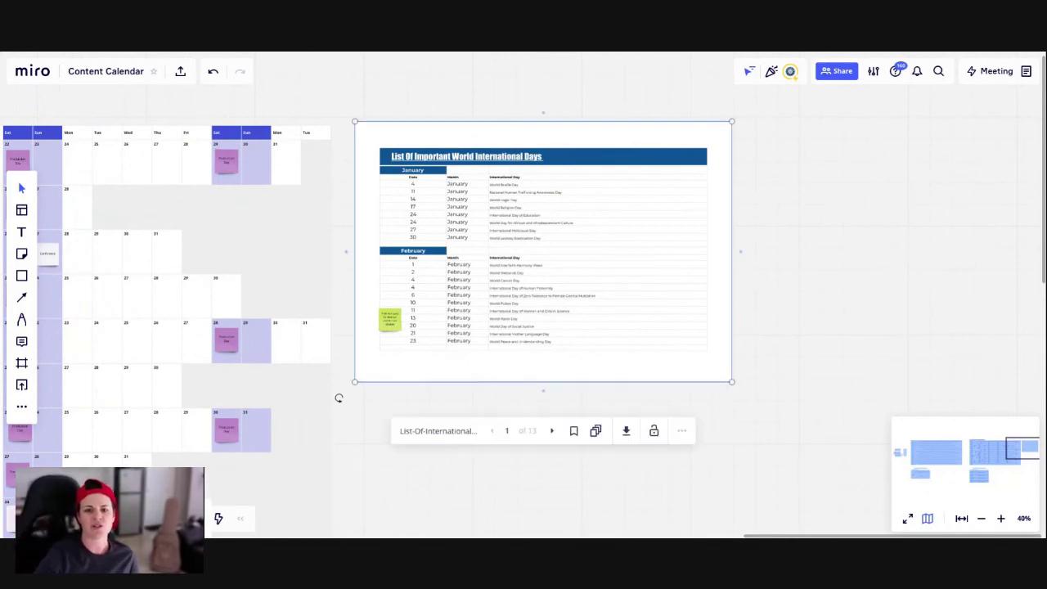
pyautogui.click(553, 431)
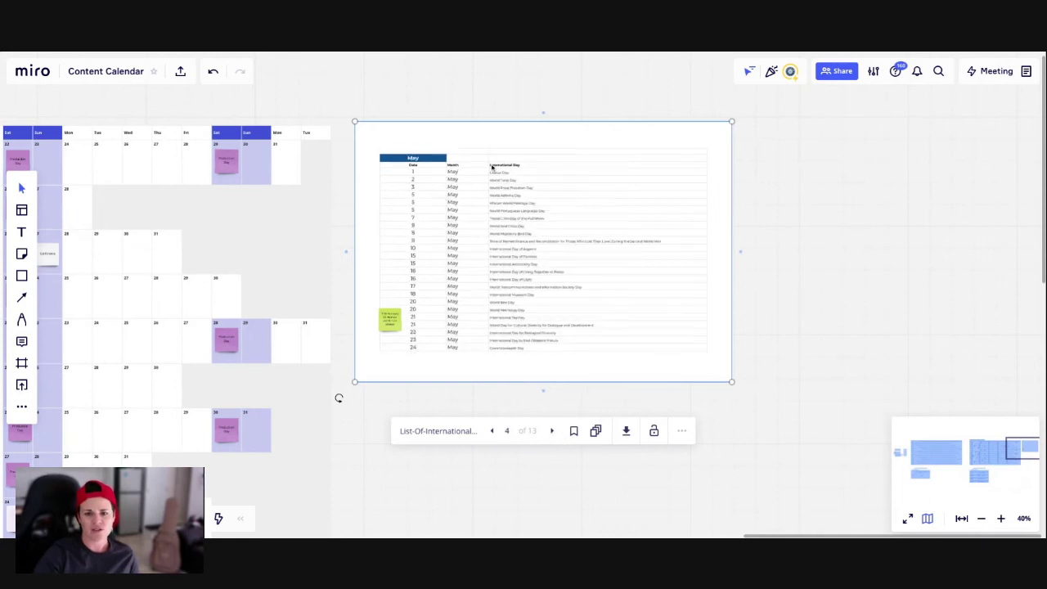
pyautogui.click(493, 431)
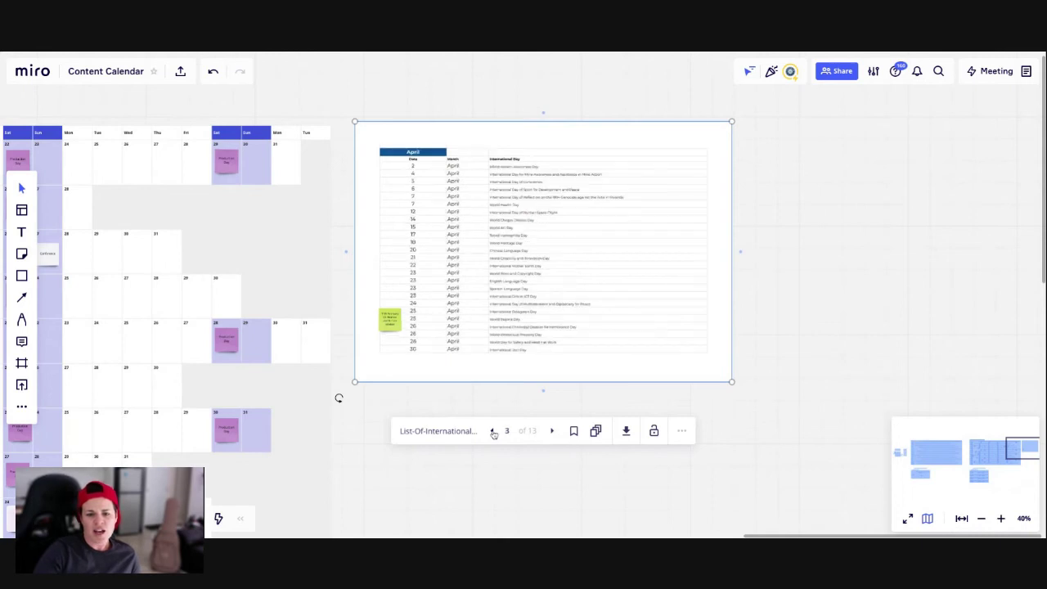
pyautogui.click(493, 432)
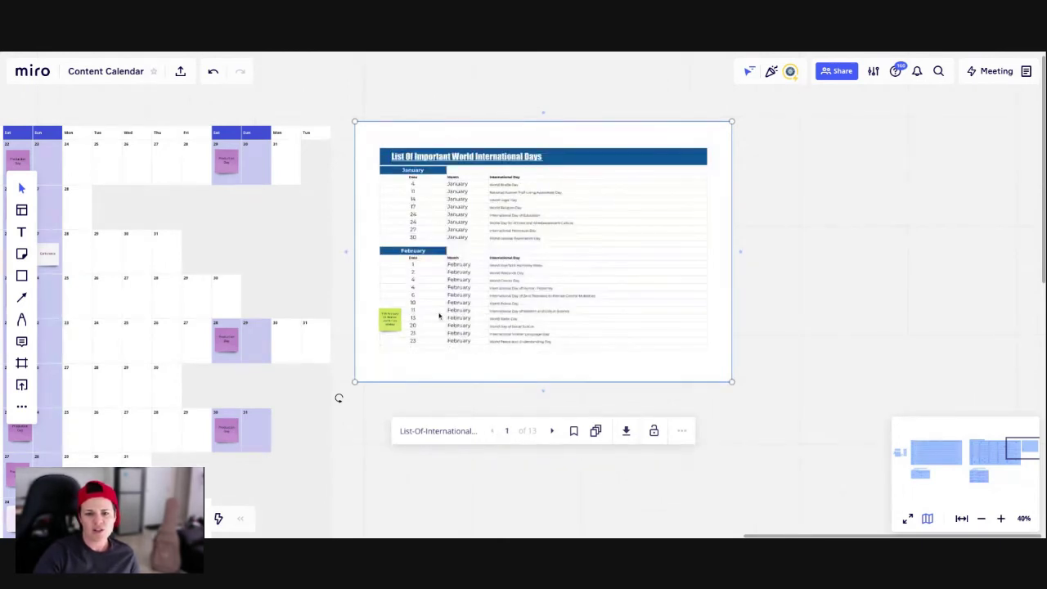
# - Enlarge the green "11th February ID: Women and Girls in science" note on the February part of the international days list
pyautogui.hscroll(-2, 435, 314)
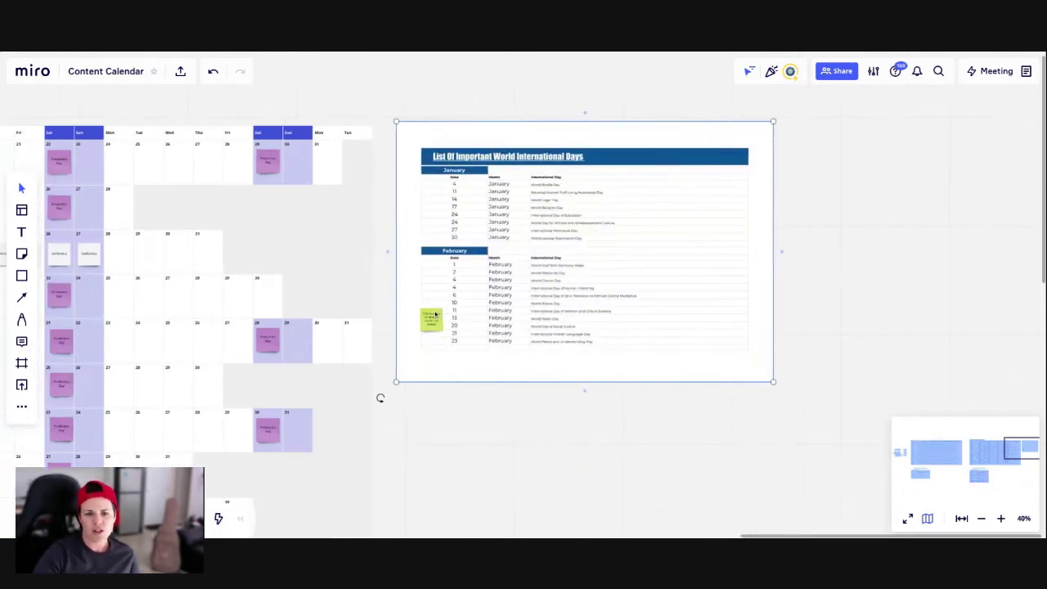
pyautogui.click(1000, 520)
pyautogui.click(1001, 520)
pyautogui.moveTo(603, 313)
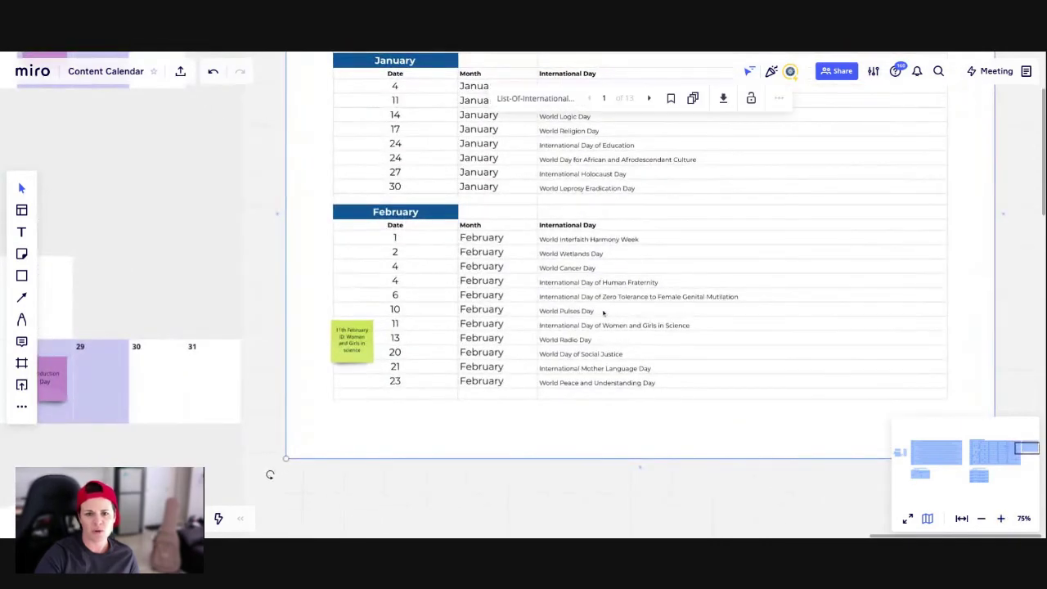
pyautogui.scroll(3, 417, 315)
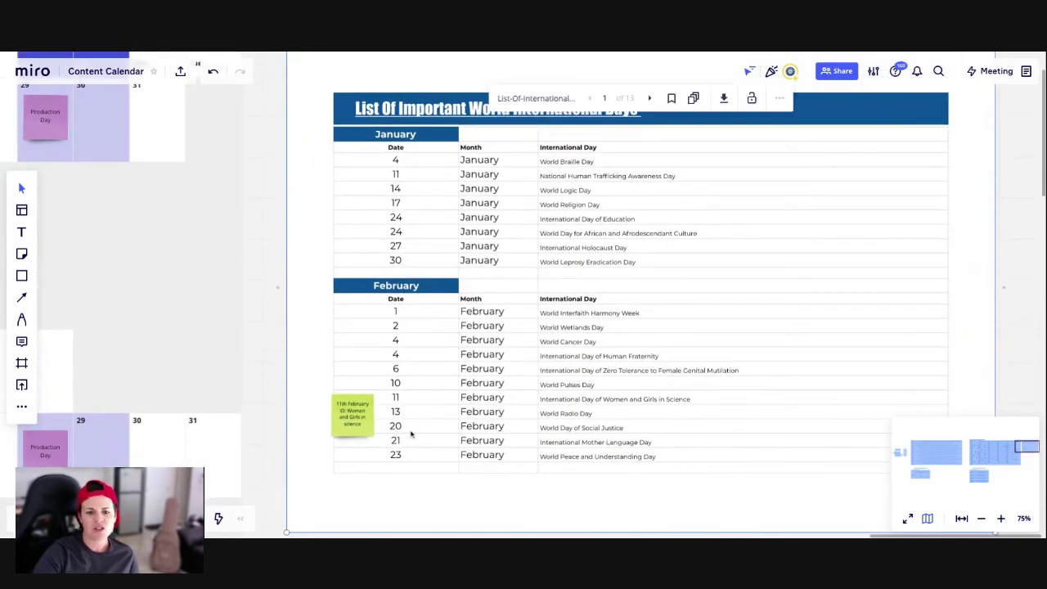
pyautogui.click(343, 431)
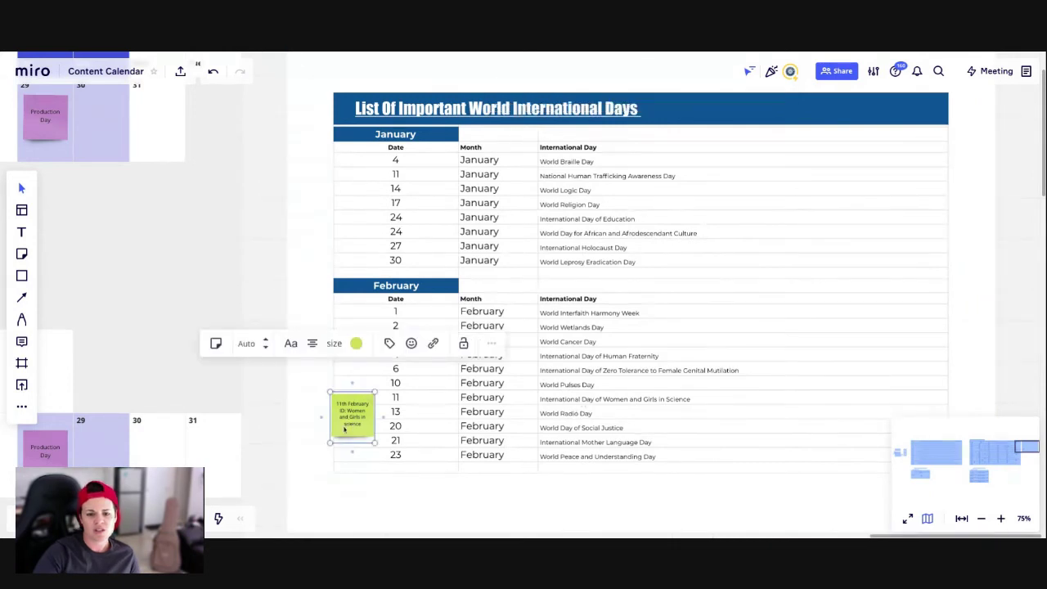
pyautogui.moveTo(329, 442); pyautogui.dragTo(303, 473)
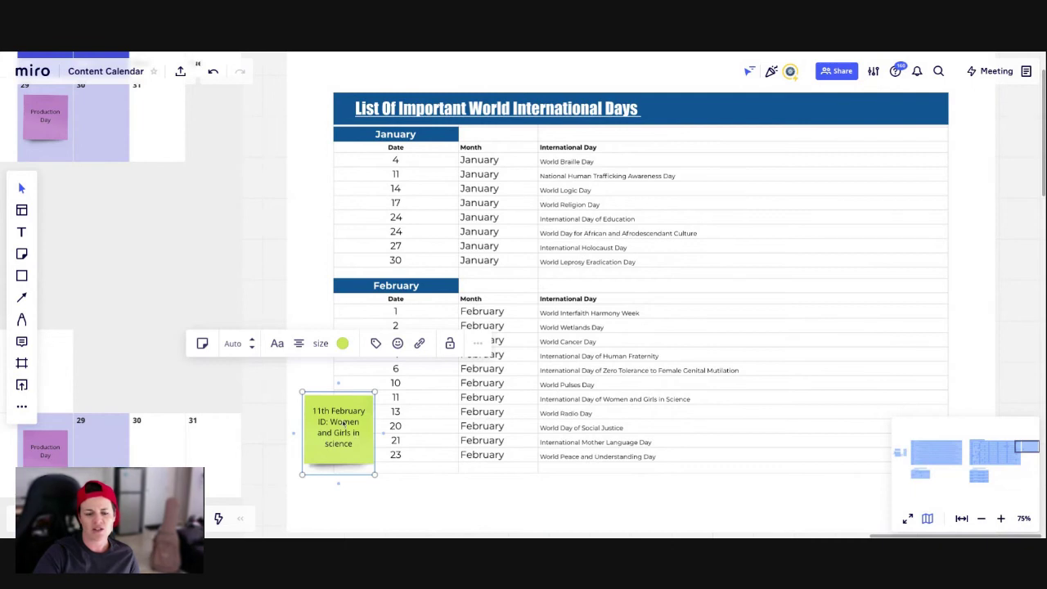
# - Move the green "11th February ID: Women and Girls in science" note from the international days list to 11 February on the 2022 calendar
pyautogui.moveTo(344, 423); pyautogui.dragTo(264, 350)
pyautogui.hscroll(-6, 264, 350)
pyautogui.moveTo(483, 376); pyautogui.dragTo(185, 315)
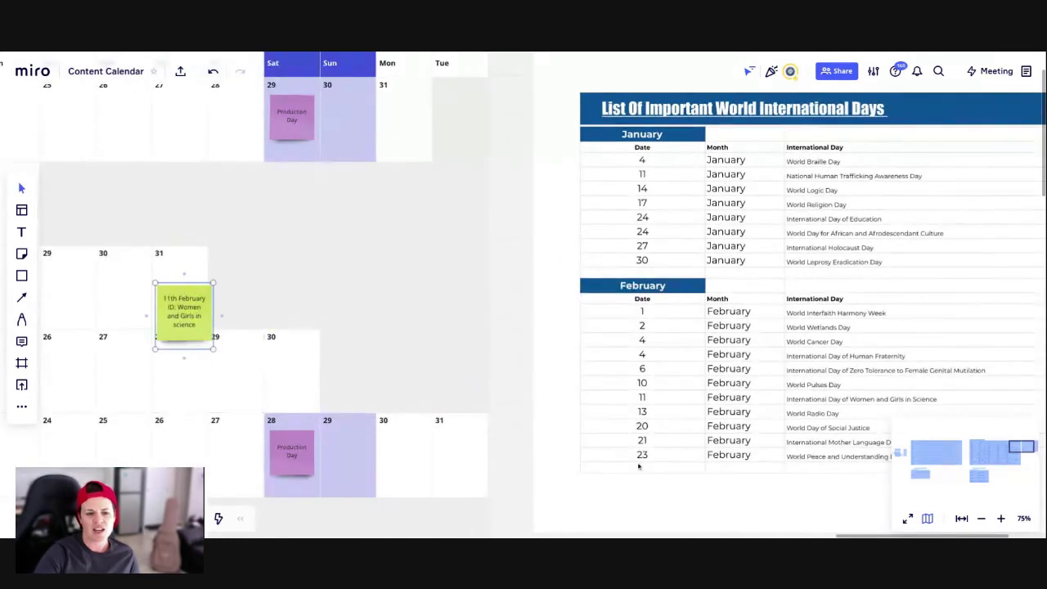
pyautogui.scroll(-6, 580, 295)
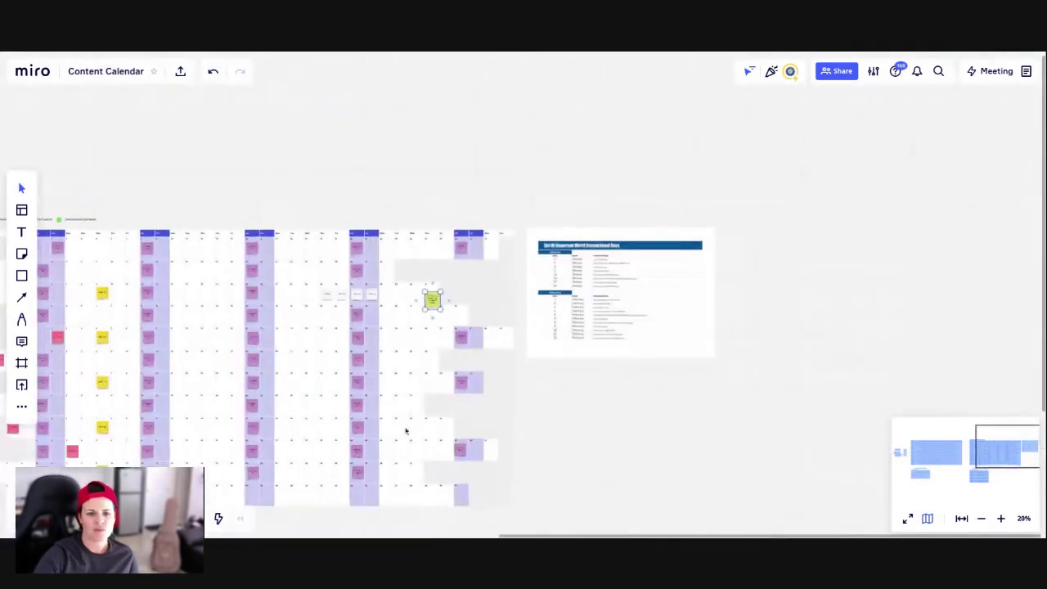
pyautogui.hscroll(-3, 279, 367)
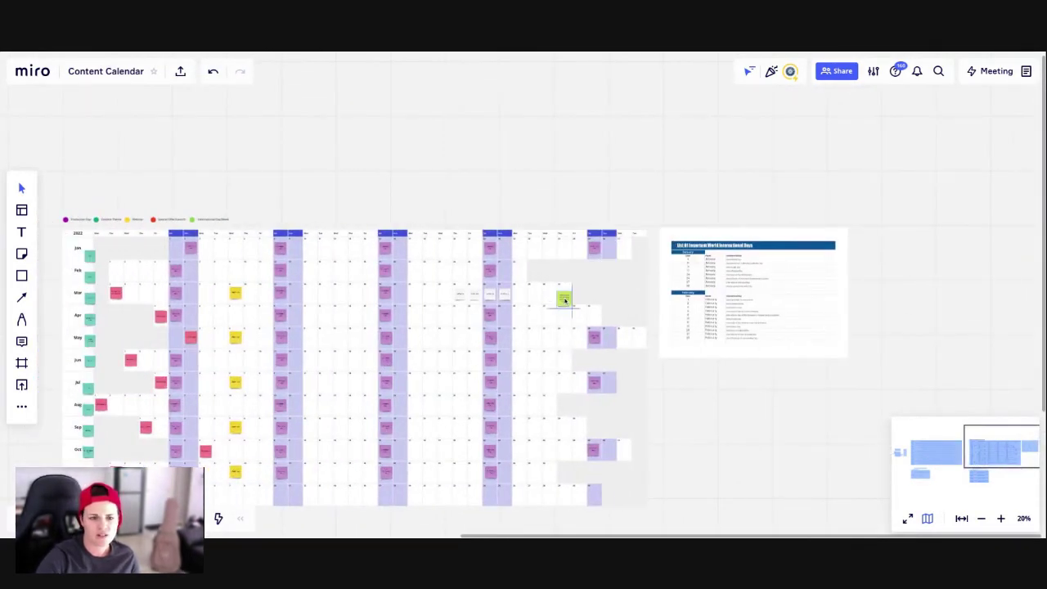
pyautogui.moveTo(564, 301); pyautogui.dragTo(263, 271)
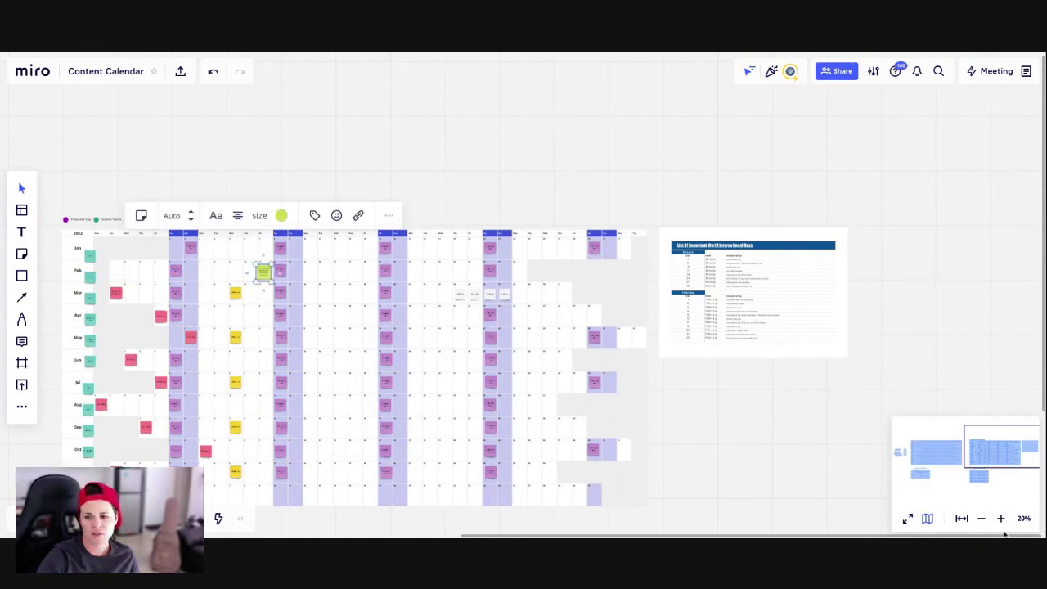
pyautogui.scroll(8, 518, 428)
pyautogui.hscroll(-3, 519, 428)
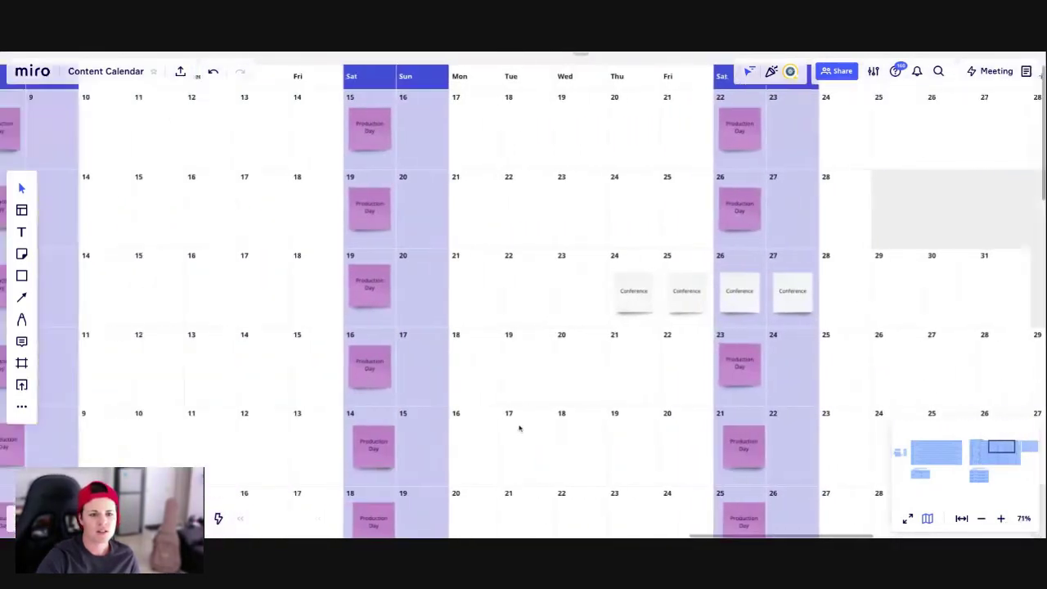
pyautogui.hscroll(1, 517, 372)
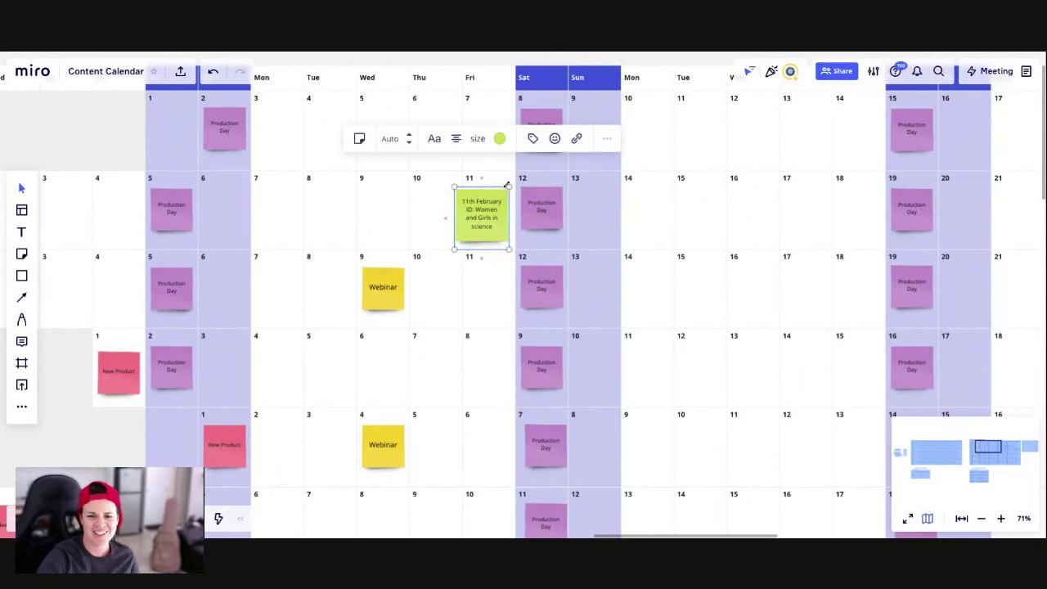
# - Shrink the green Women and Girls in science note so it fits inside the 11 February cell
pyautogui.moveTo(507, 185); pyautogui.dragTo(491, 210)
pyautogui.click(428, 328)
pyautogui.scroll(2, 427, 327)
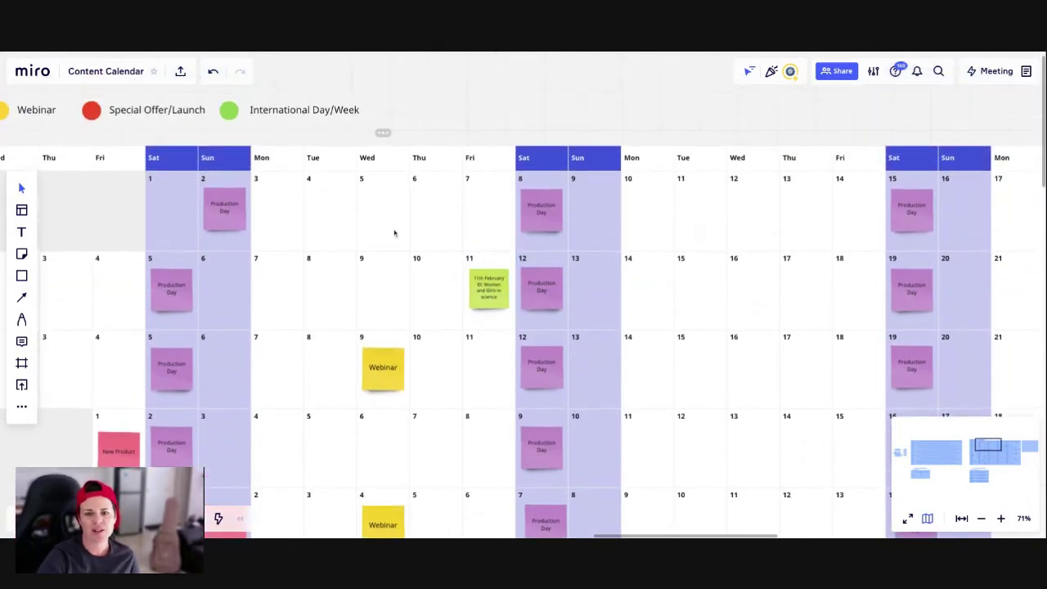
pyautogui.hscroll(-3, 394, 234)
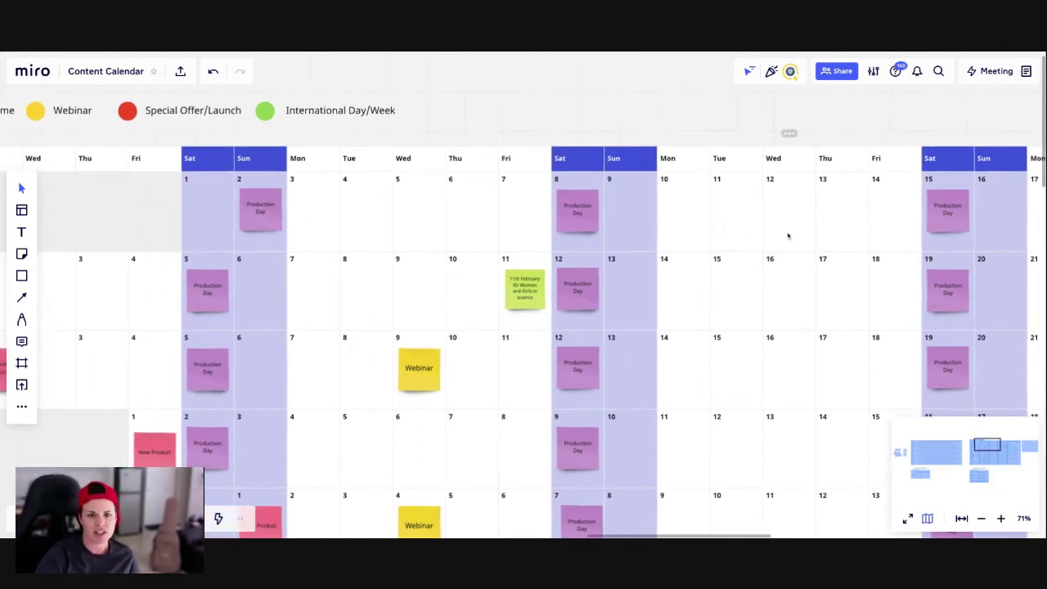
pyautogui.click(1001, 517)
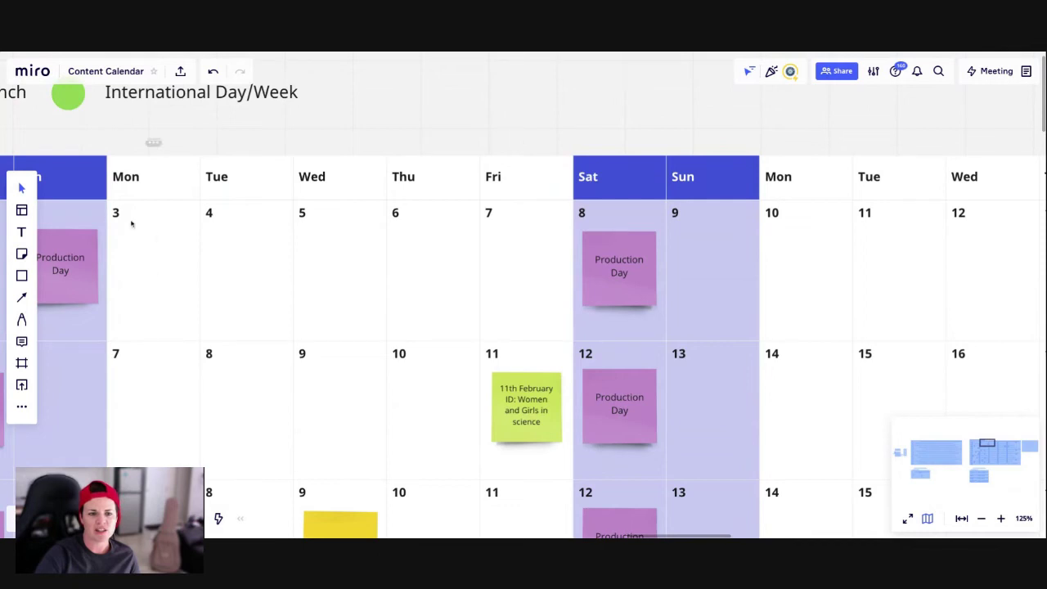
pyautogui.click(1000, 519)
pyautogui.click(1001, 519)
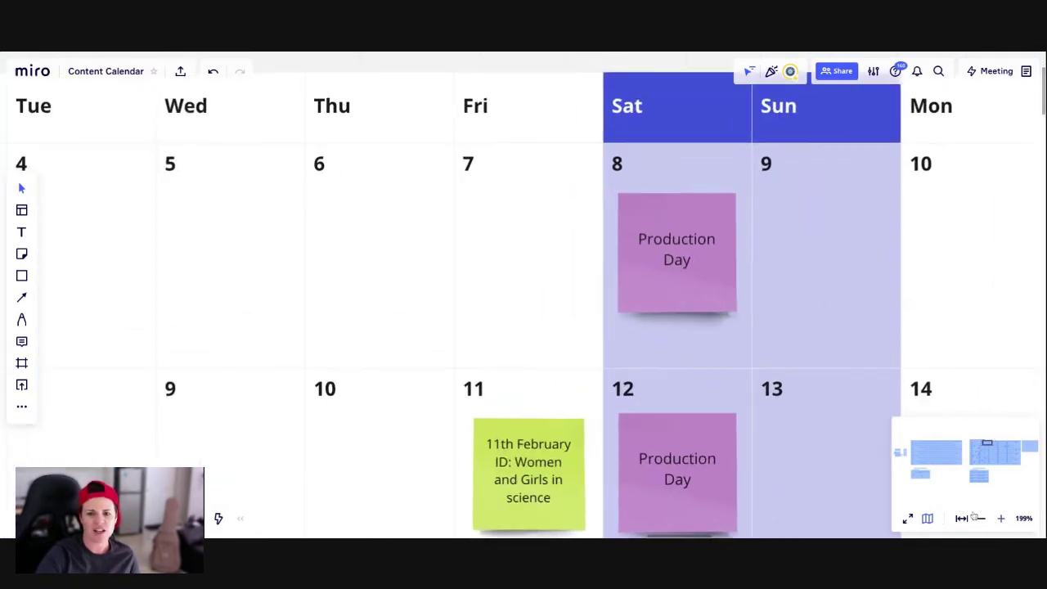
pyautogui.click(461, 215)
pyautogui.moveTo(517, 149); pyautogui.dragTo(514, 145)
pyautogui.moveTo(470, 202)
pyautogui.mouseDown()
pyautogui.moveTo(448, 227)
pyautogui.moveTo(498, 206)
pyautogui.moveTo(483, 207)
pyautogui.mouseUp()
pyautogui.click(496, 229)
pyautogui.press('Delete')
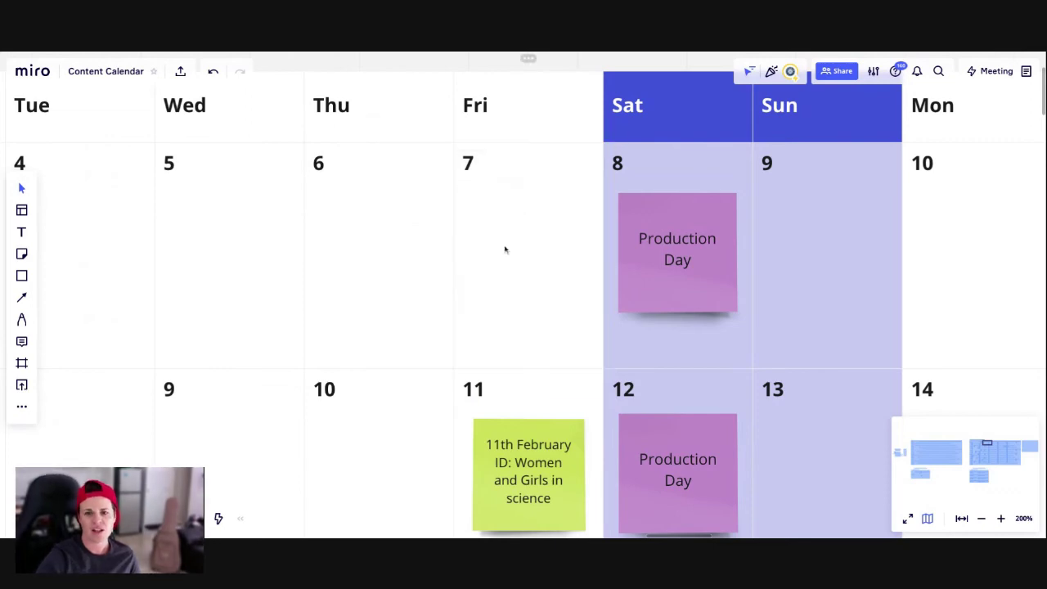
pyautogui.click(981, 521)
pyautogui.click(981, 520)
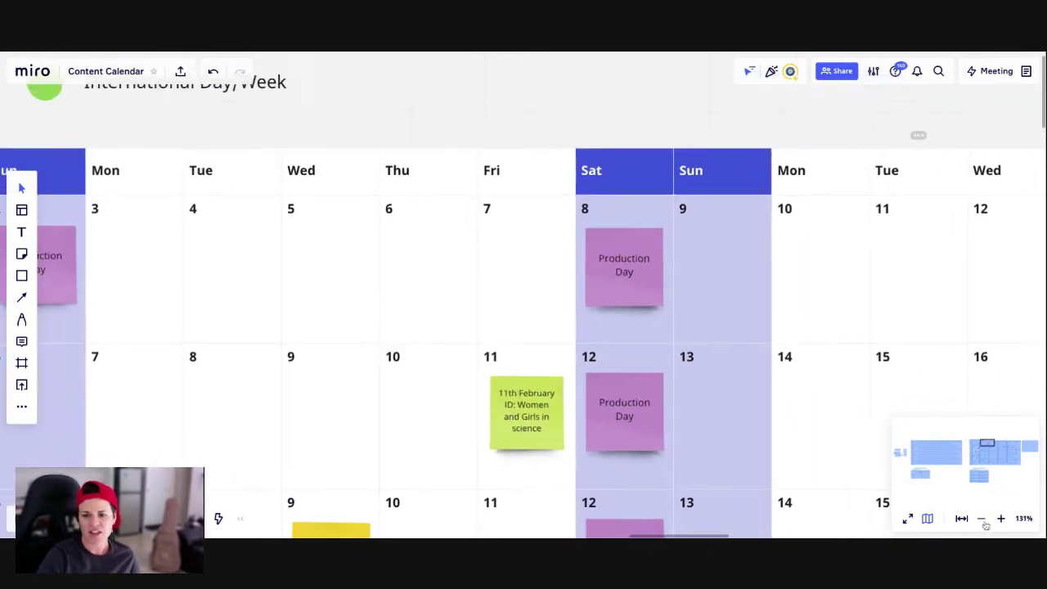
pyautogui.click(982, 521)
# - Add a "Monday Mindset post" card under Monday in Week 1 of the February - Career plan
pyautogui.scroll(-10, 671, 456)
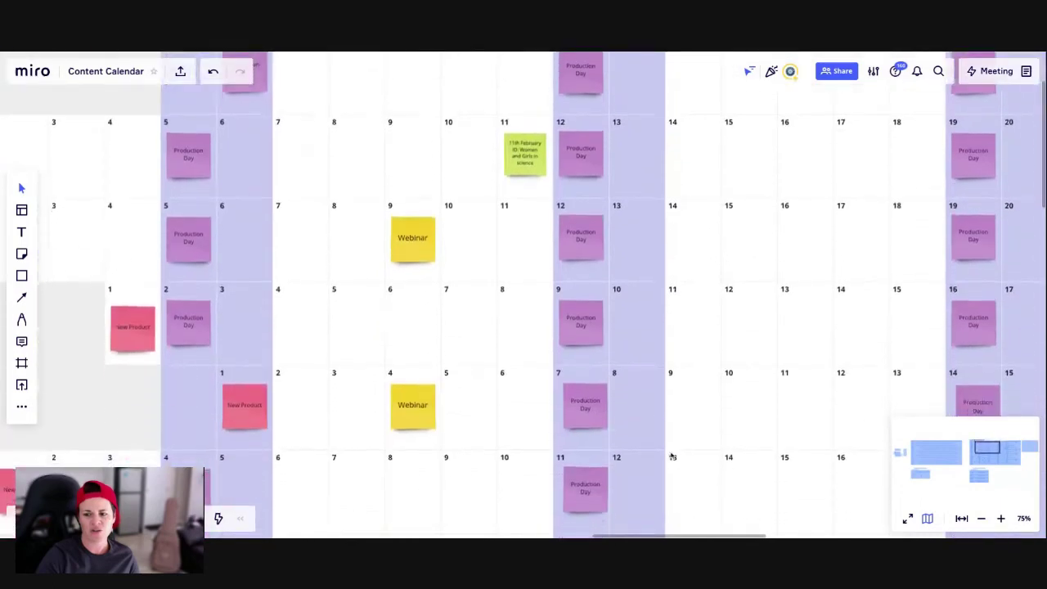
pyautogui.scroll(-4, 671, 456)
pyautogui.hscroll(-5, 527, 396)
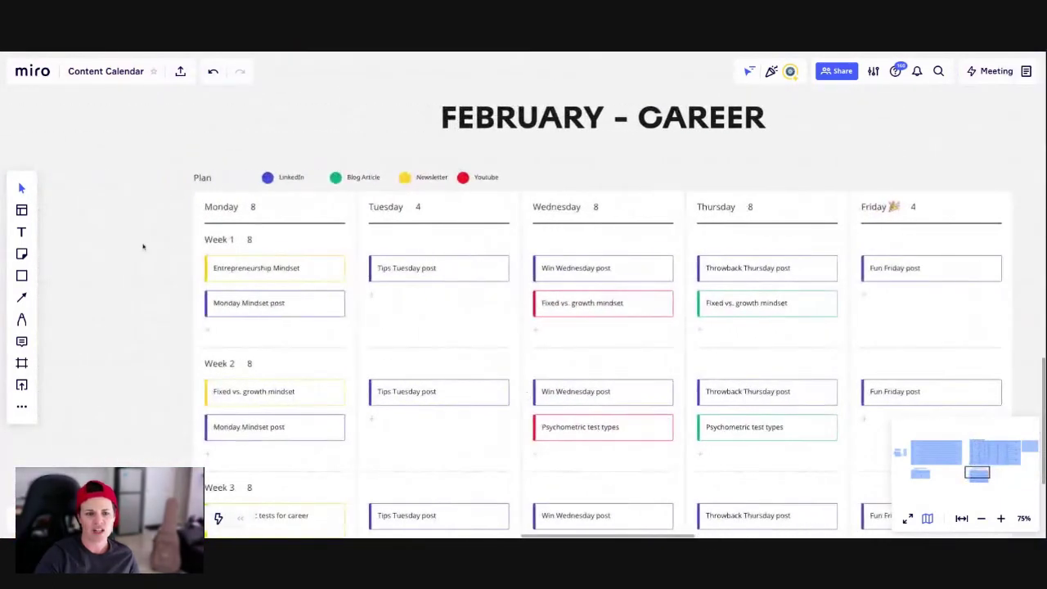
pyautogui.keyDown('ctrl'); pyautogui.scroll(-2, 245, 237); pyautogui.keyUp('ctrl')
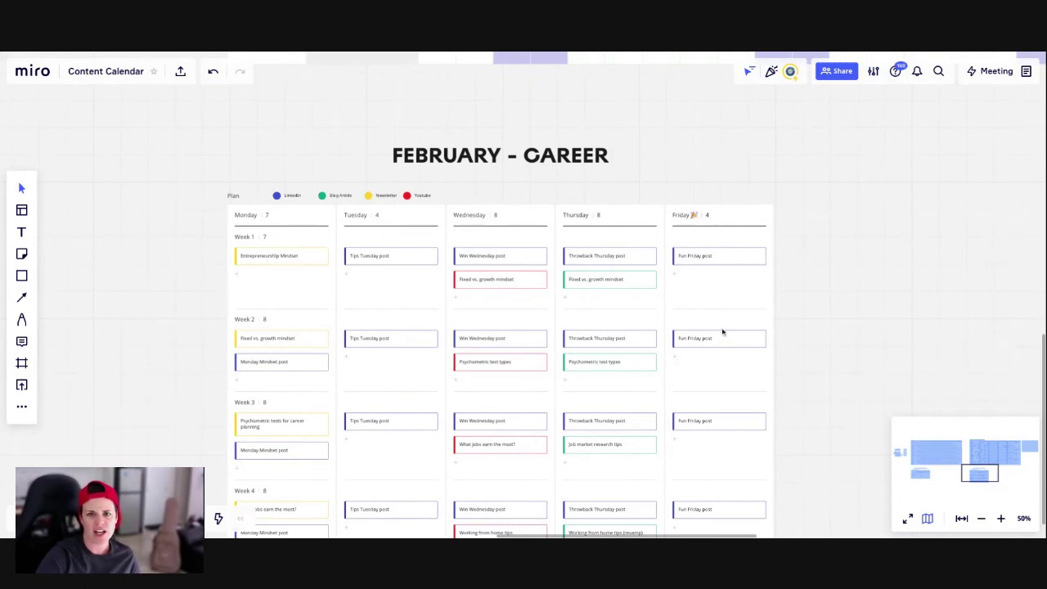
pyautogui.click(1000, 518)
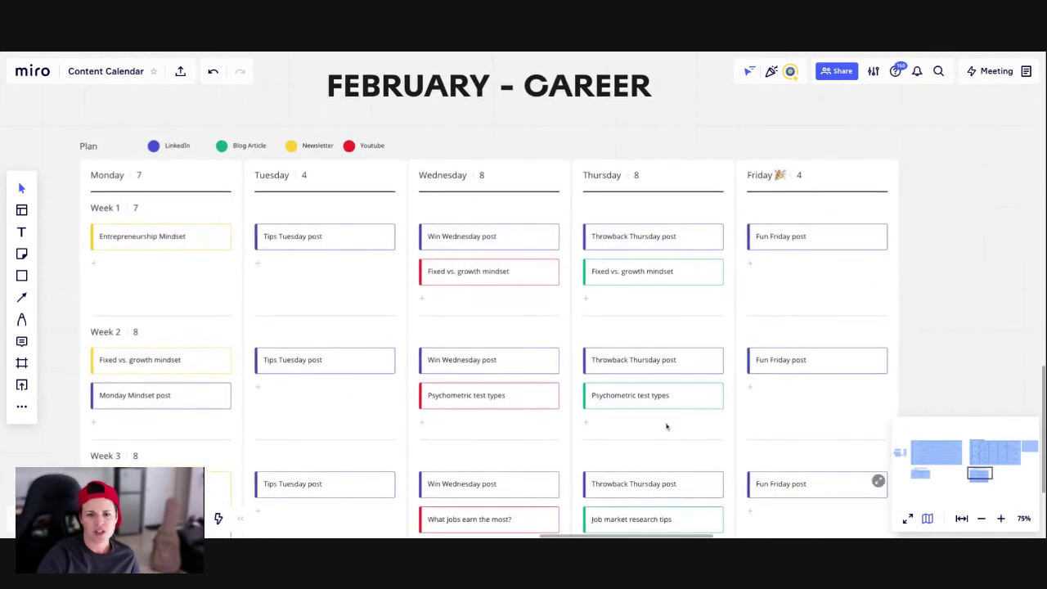
pyautogui.scroll(-1, 309, 330)
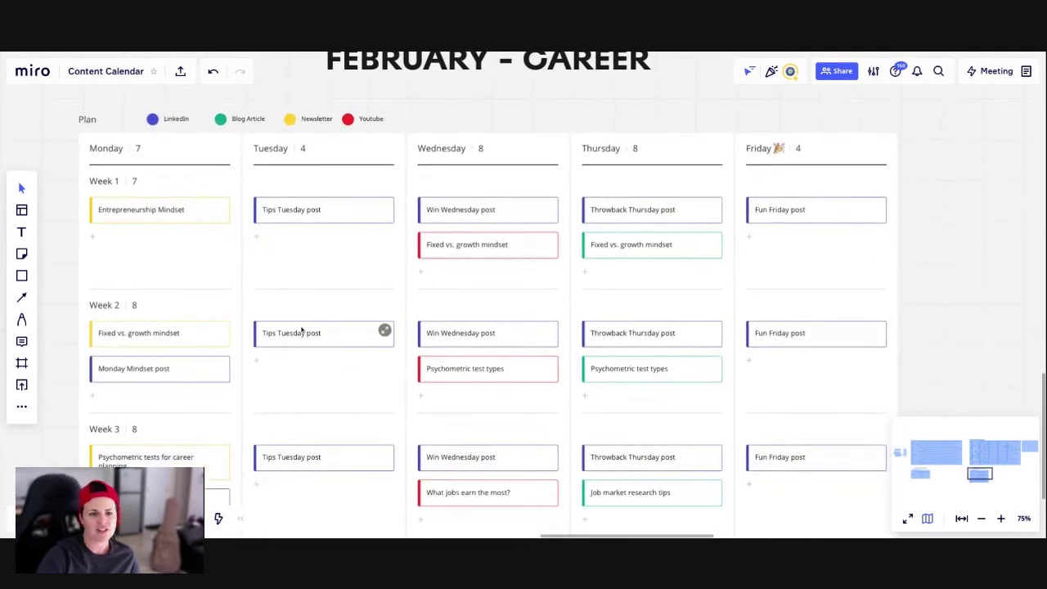
pyautogui.click(92, 237)
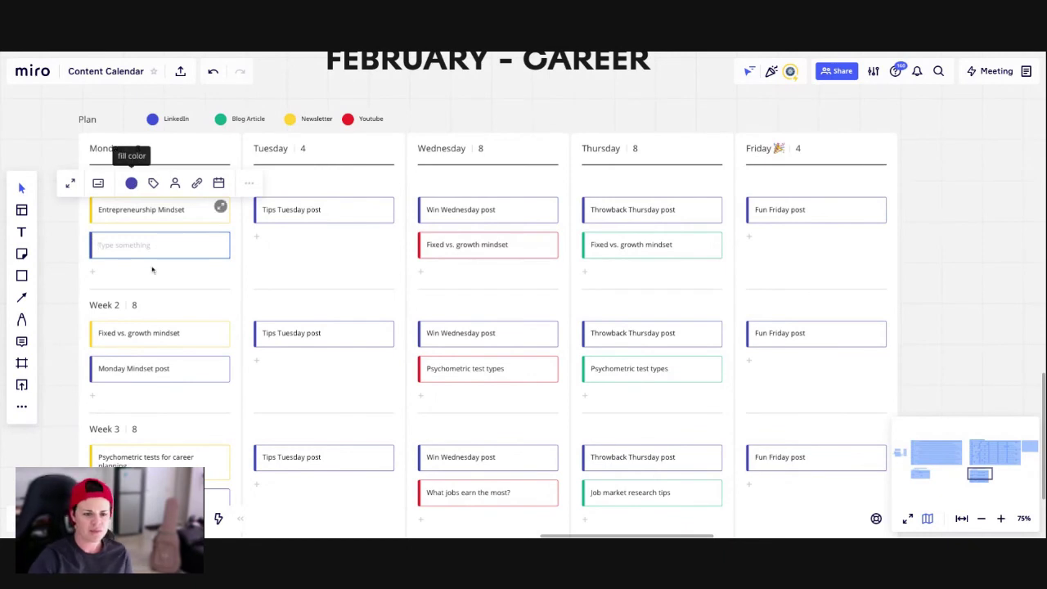
pyautogui.write('Monday Mindset post')
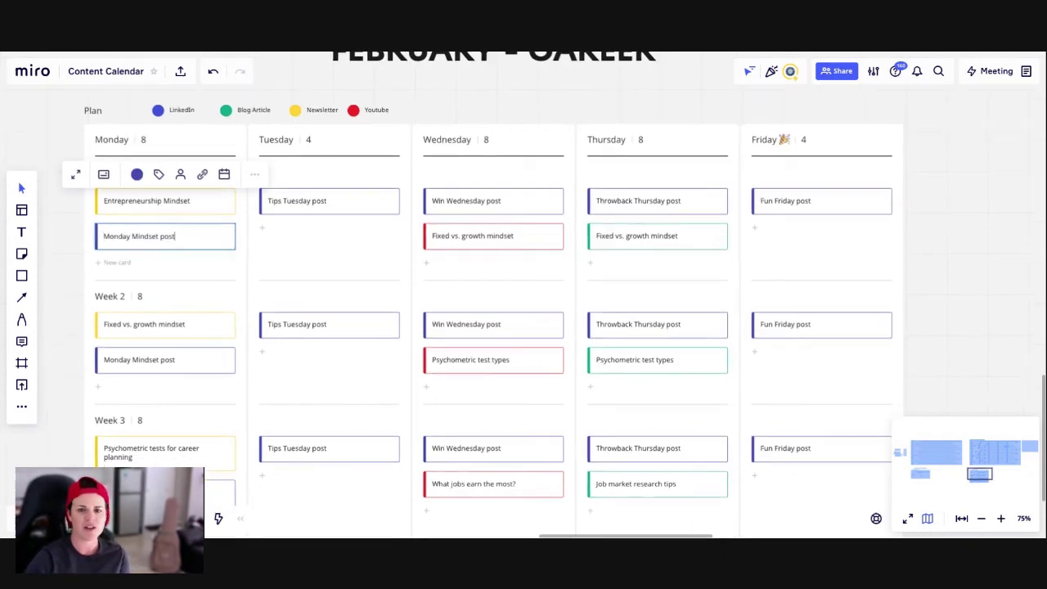
pyautogui.scroll(-1, 180, 250)
pyautogui.click(219, 251)
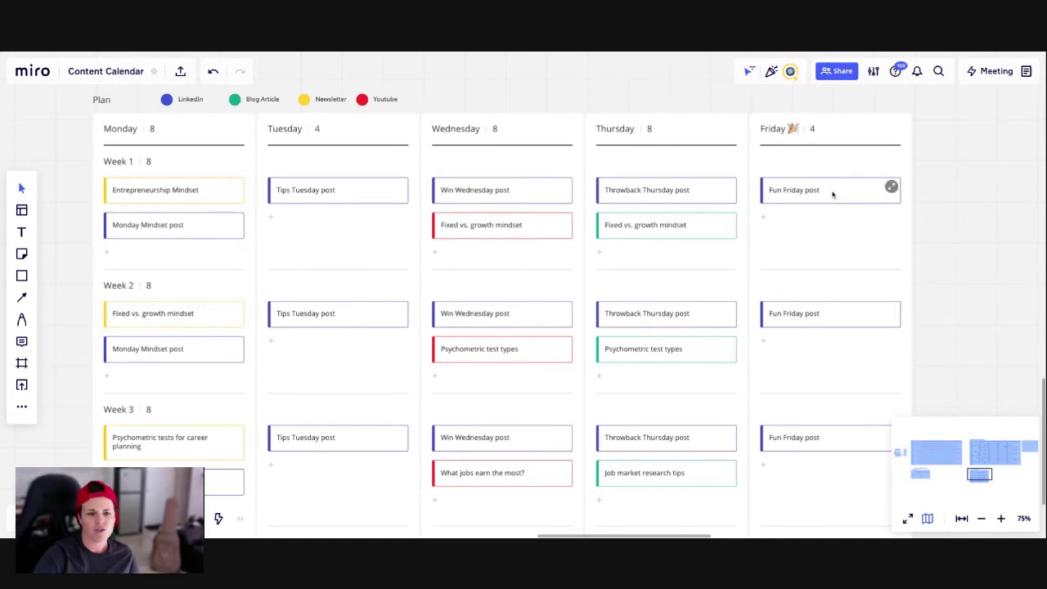
# - Go through the yellow Newsletter cards in the Monday column, from Week 1 to Week 4 of the February - Career plan
pyautogui.scroll(-1, 197, 158)
pyautogui.hscroll(-1, 196, 158)
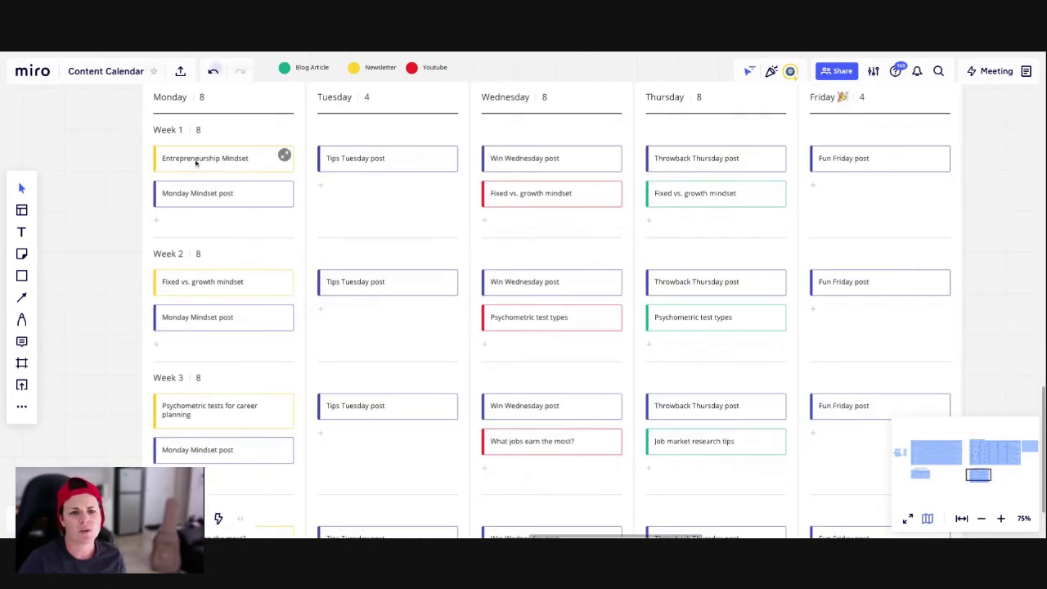
pyautogui.scroll(1, 268, 190)
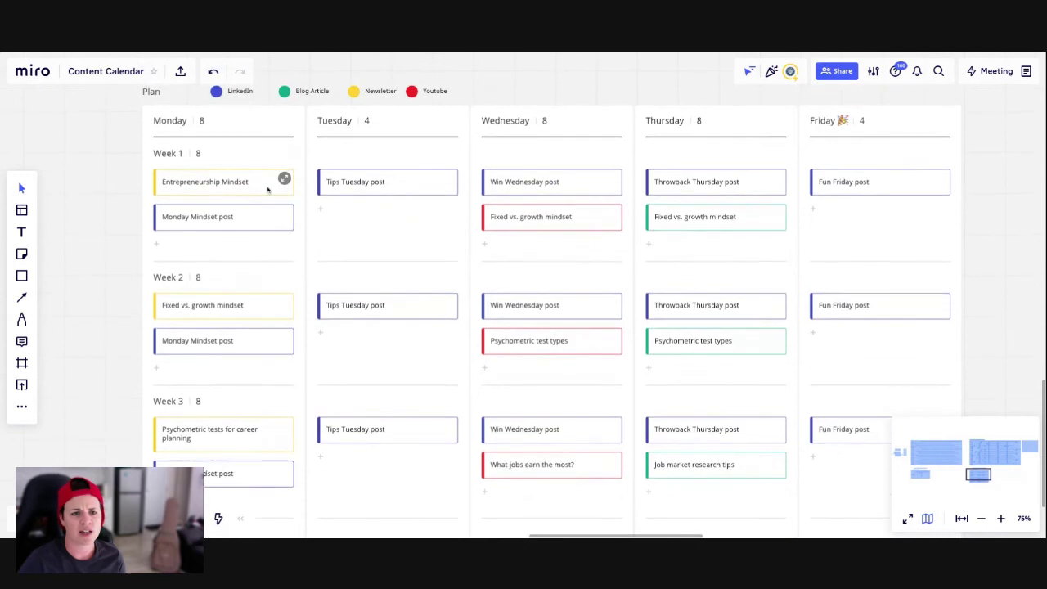
pyautogui.click(217, 181)
pyautogui.click(222, 303)
pyautogui.click(220, 327)
pyautogui.scroll(-2, 220, 327)
pyautogui.click(228, 391)
pyautogui.click(229, 358)
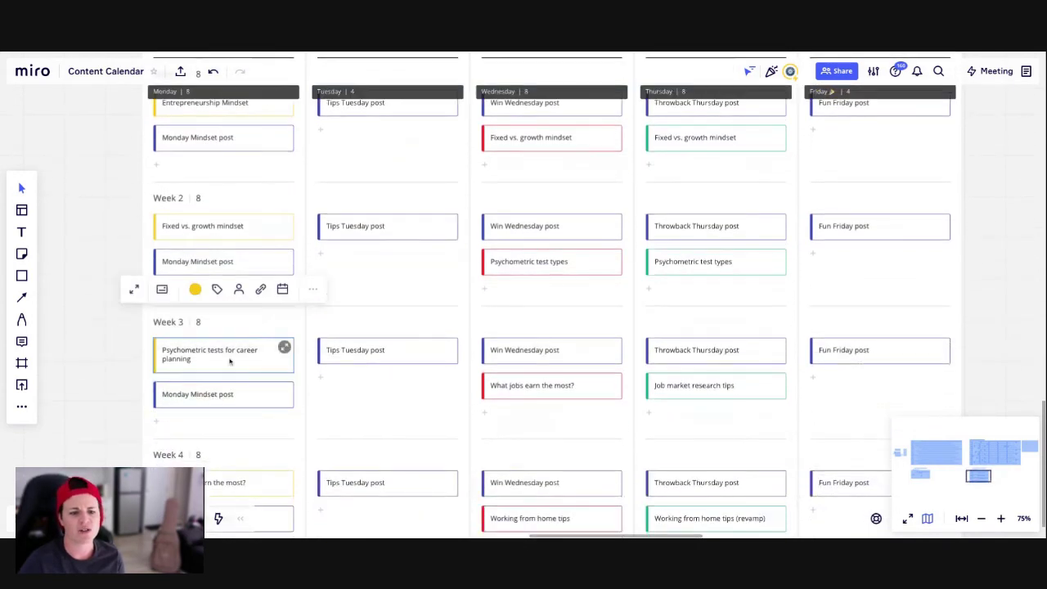
pyautogui.click(250, 472)
pyautogui.scroll(3, 253, 373)
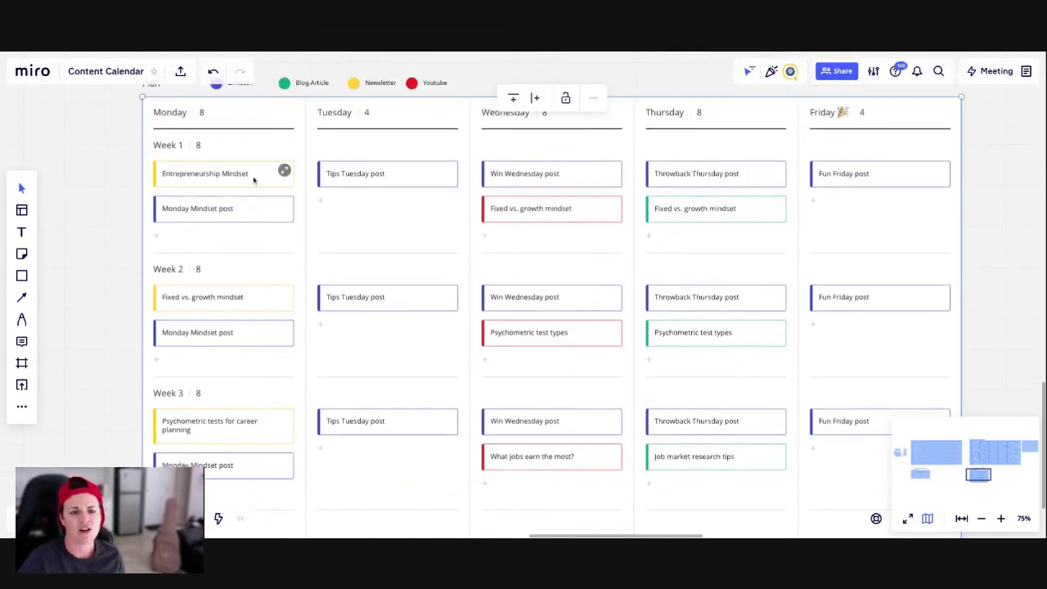
# - Append "- D" to the Week 1 "Entrepreneurship Mindset" newsletter card and "-D" to the Week 2 "Fixed vs. growth mindset" newsletter card
pyautogui.doubleClick(255, 177)
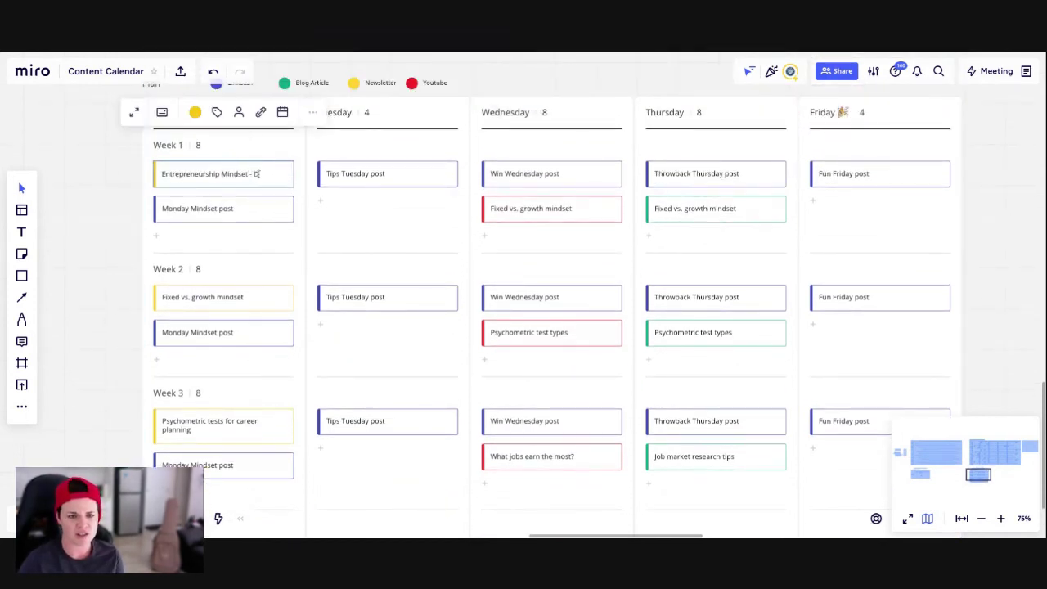
pyautogui.click(268, 293)
pyautogui.click(268, 293)
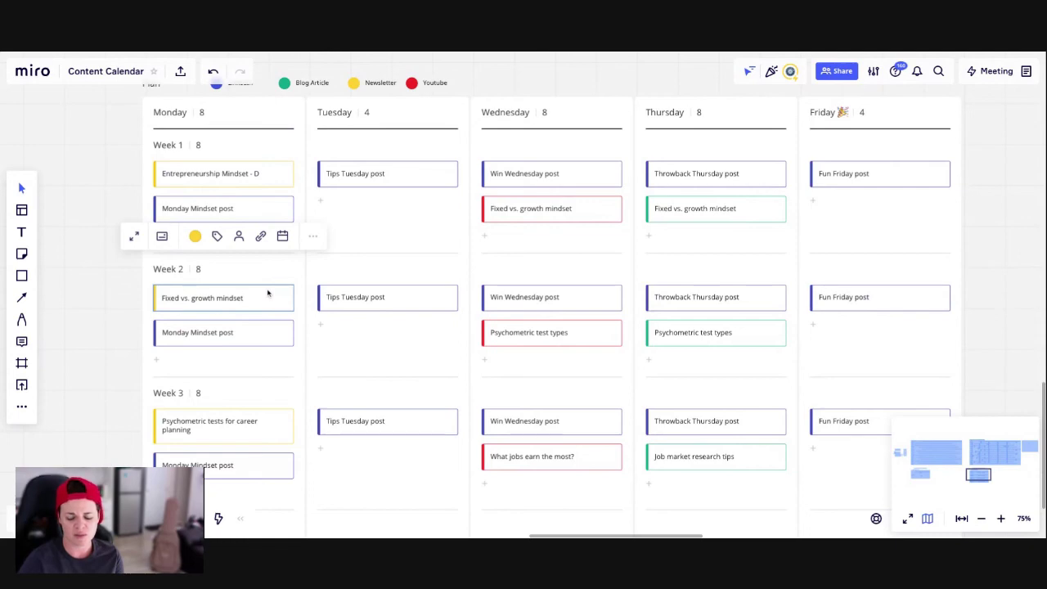
pyautogui.write('-D')
pyautogui.click(98, 283)
# - Extend the Week 1 Monday Mindset card's text to "Monday Mindset post: Entrepreneurship Mindset"
pyautogui.scroll(-5, 226, 360)
pyautogui.scroll(6, 226, 365)
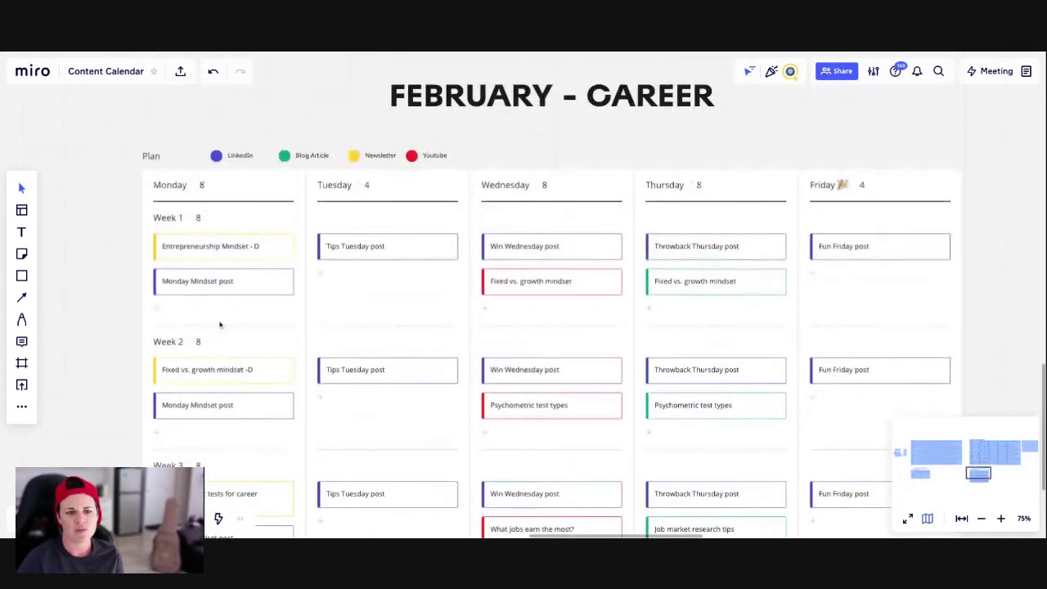
pyautogui.doubleClick(237, 284)
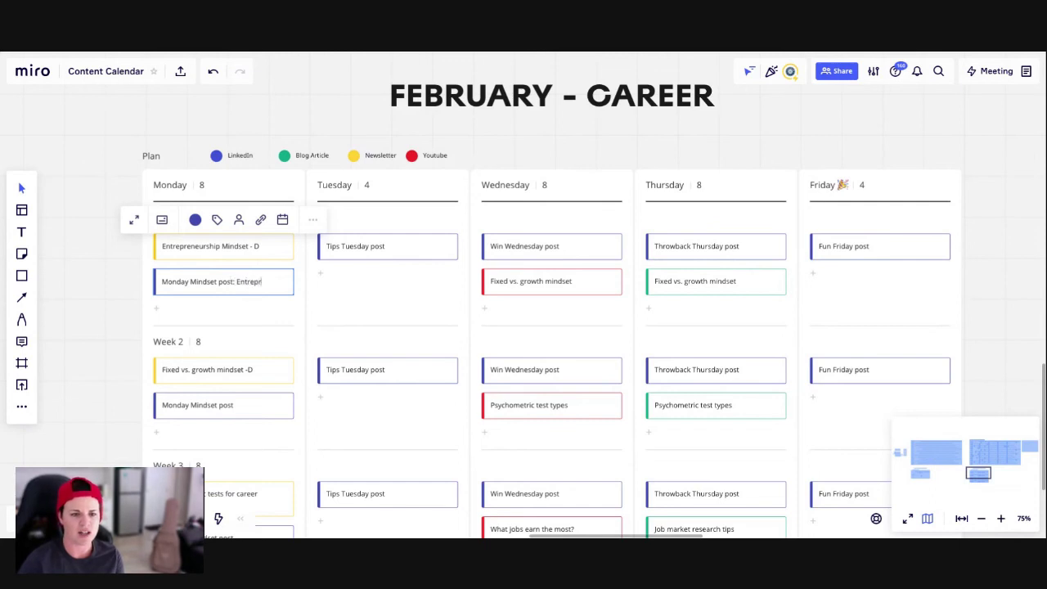
pyautogui.write(': Entrepreneurship Mindset')
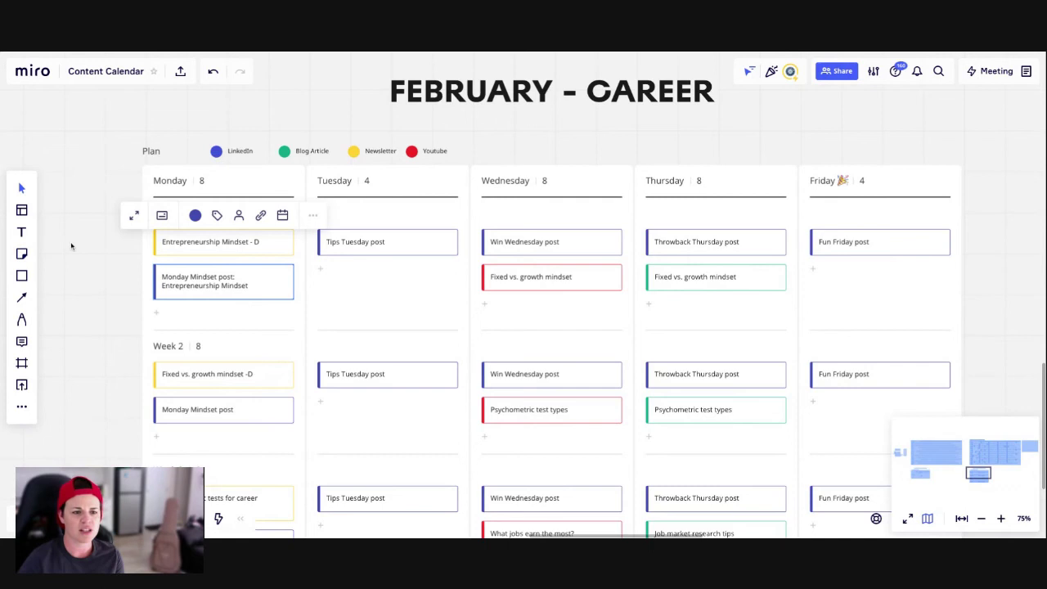
pyautogui.click(71, 247)
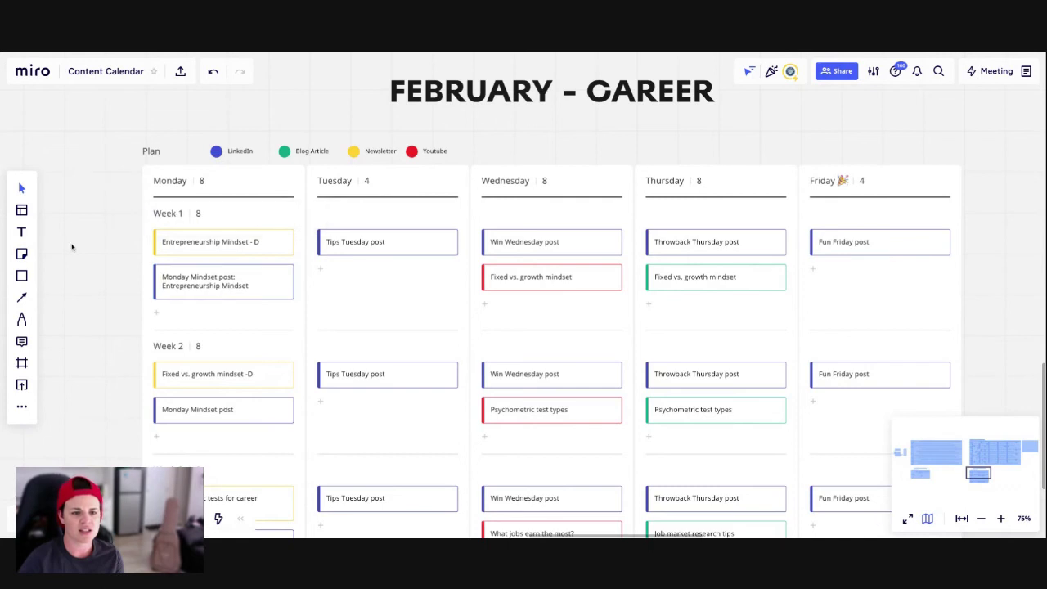
# - Extend the Week 2 Monday Mindset card's text to "Monday Mindset post: Fixed and growth mindset"
pyautogui.scroll(-3, 122, 289)
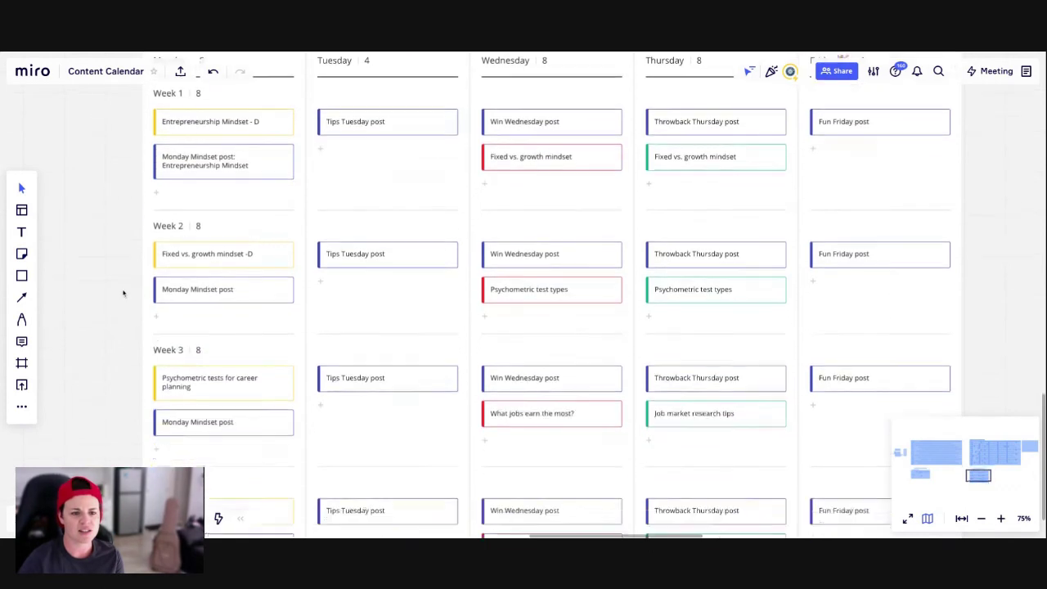
pyautogui.doubleClick(261, 291)
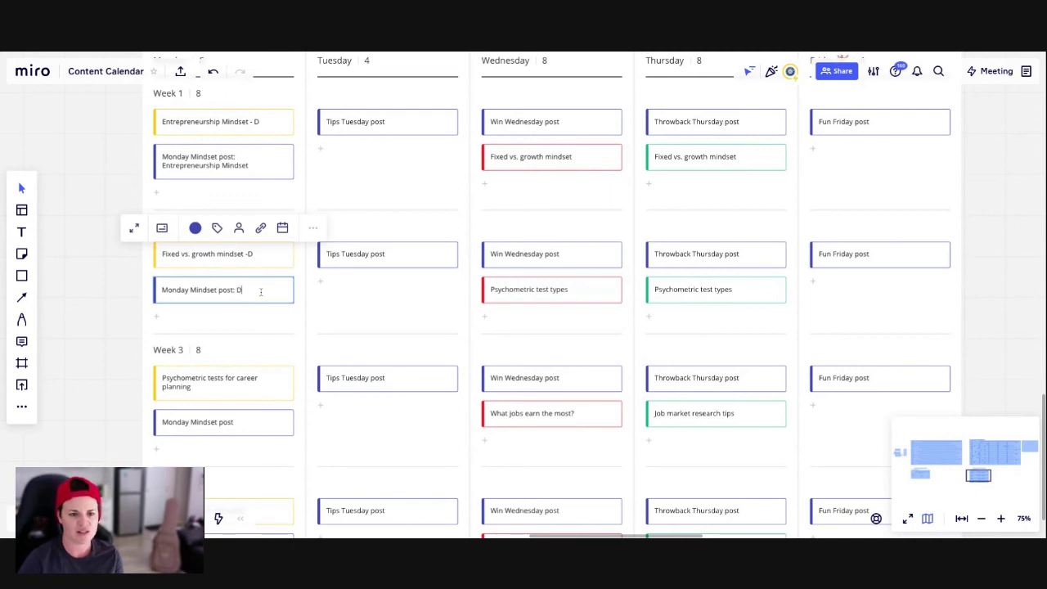
pyautogui.write(': Fixed and growth mindset')
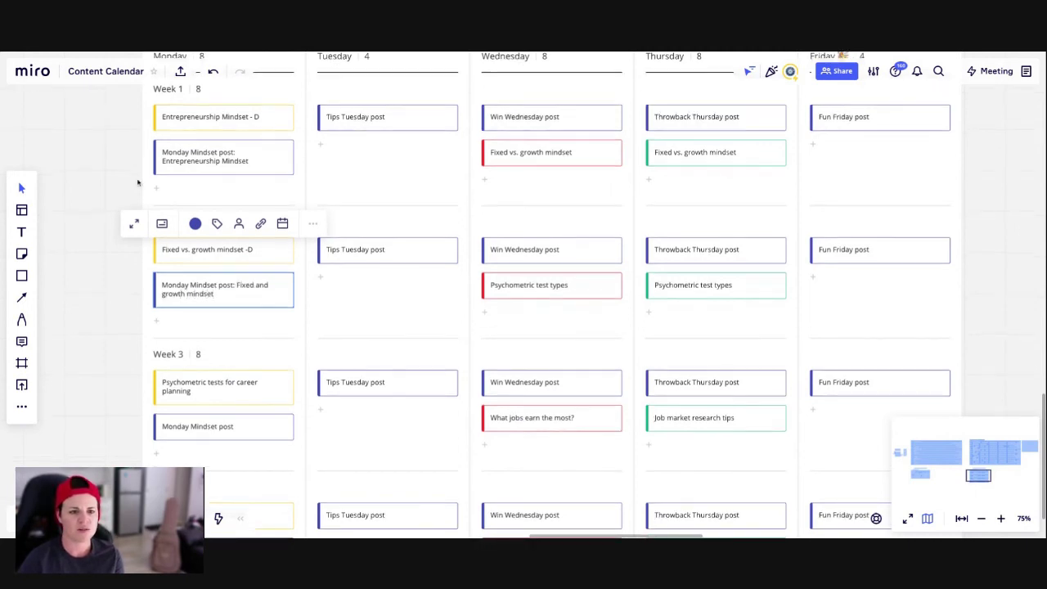
pyautogui.click(118, 176)
pyautogui.scroll(-2, 117, 175)
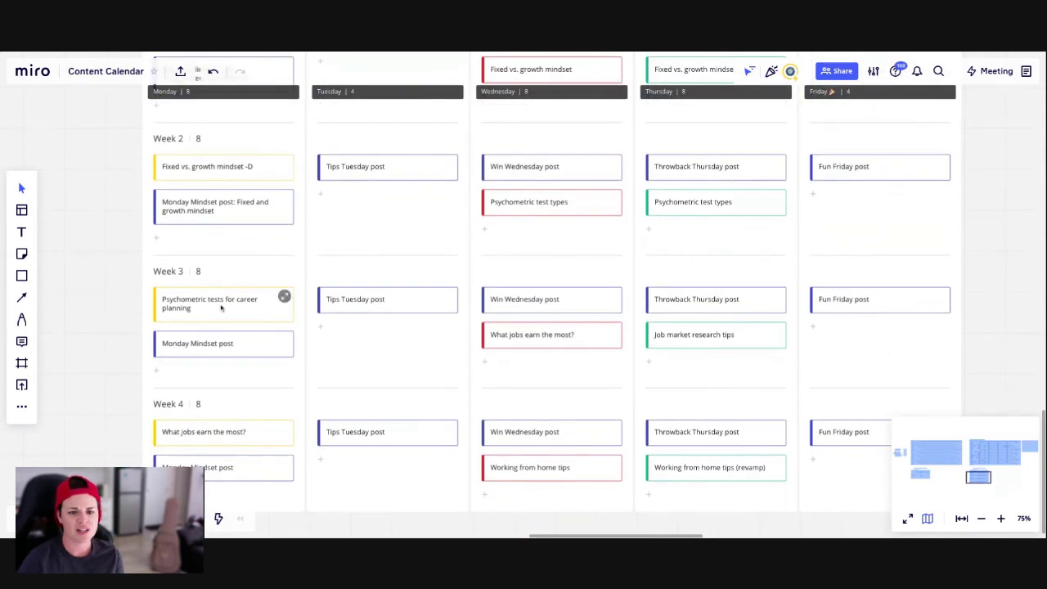
pyautogui.scroll(1, 221, 307)
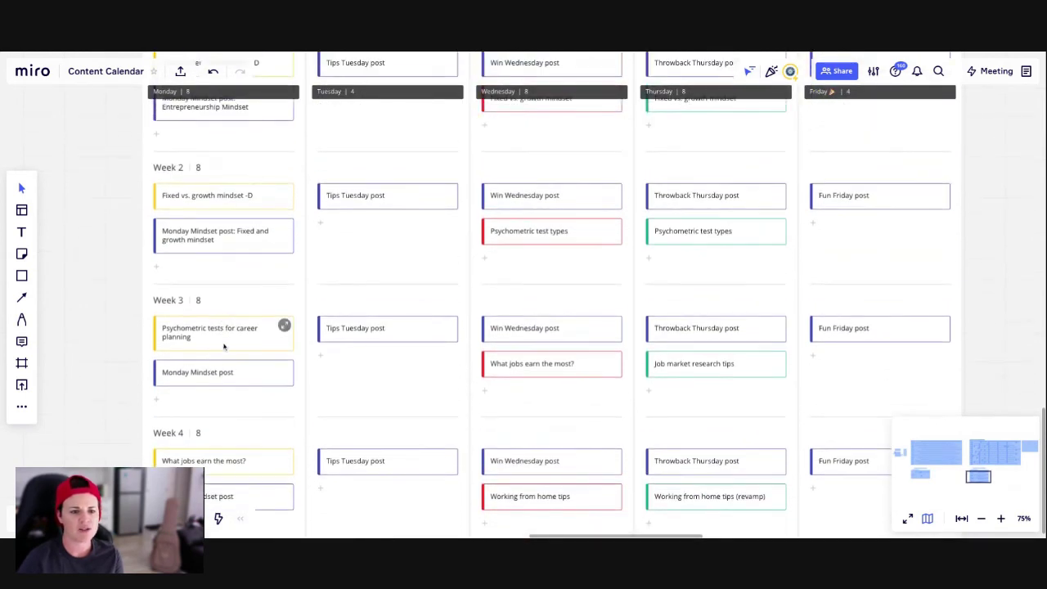
# - Extend the Week 3 Monday Mindset card's text to "Monday Mindset post: Career transition"
pyautogui.scroll(-2, 222, 357)
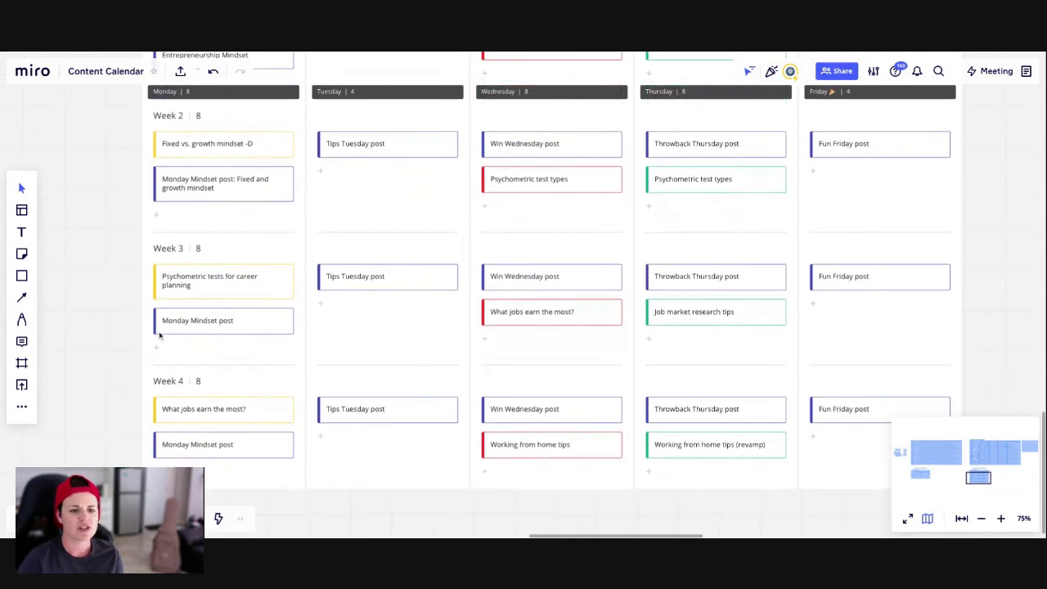
pyautogui.click(245, 327)
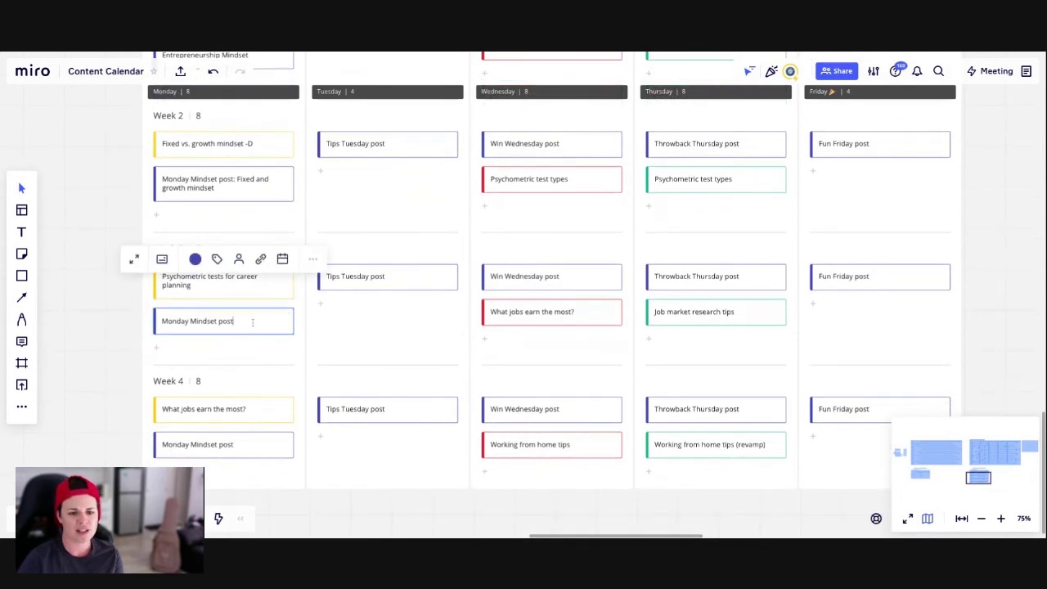
pyautogui.write(': Career')
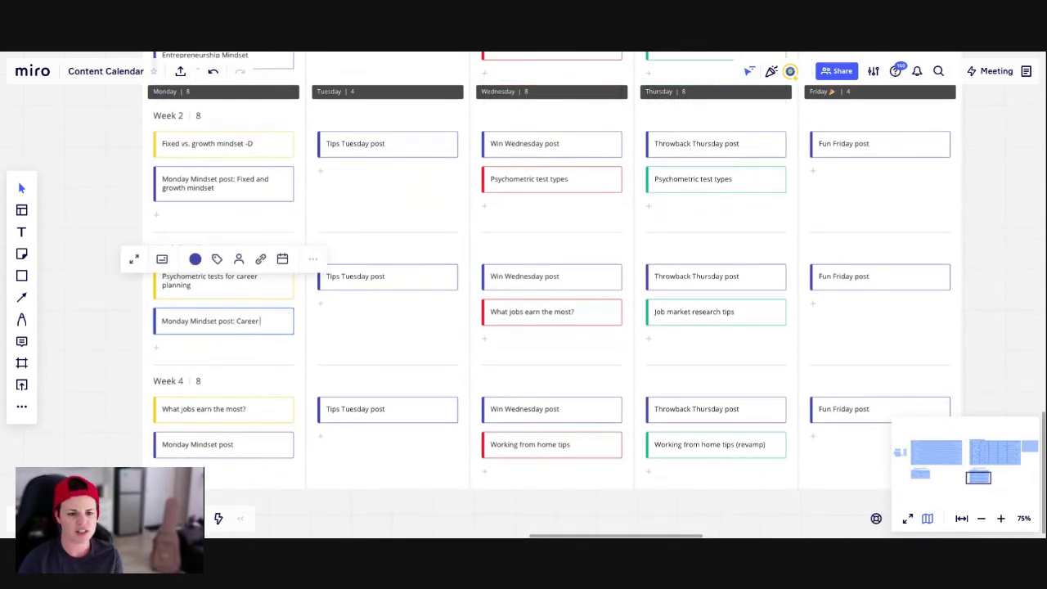
pyautogui.write(' transition')
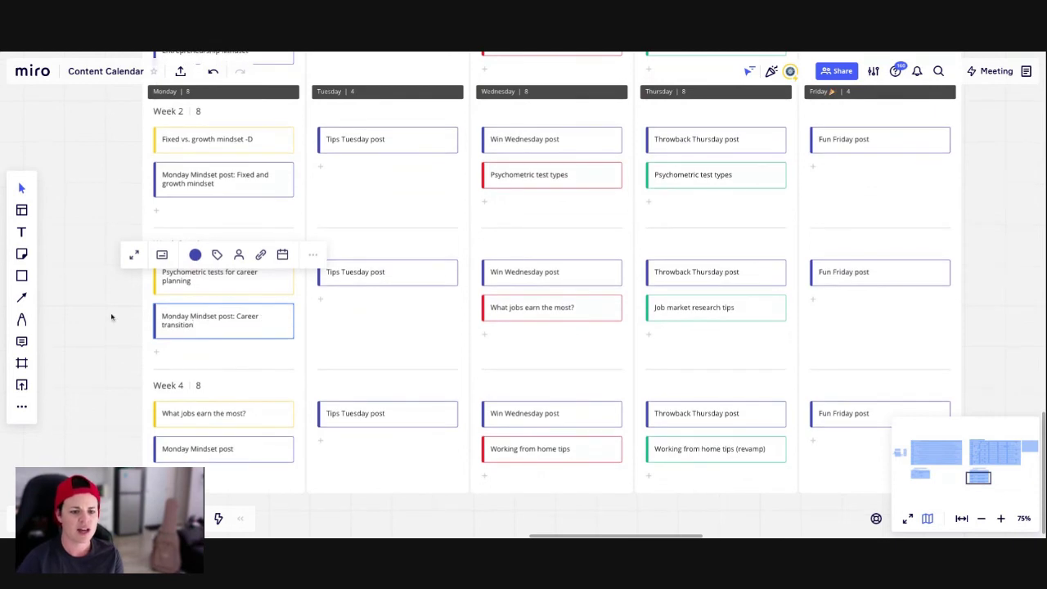
pyautogui.click(111, 318)
# - Extend the Week 4 Monday Mindset card's text to "Monday Mindset post: Worth and confidence"
pyautogui.scroll(-2, 199, 440)
pyautogui.doubleClick(263, 406)
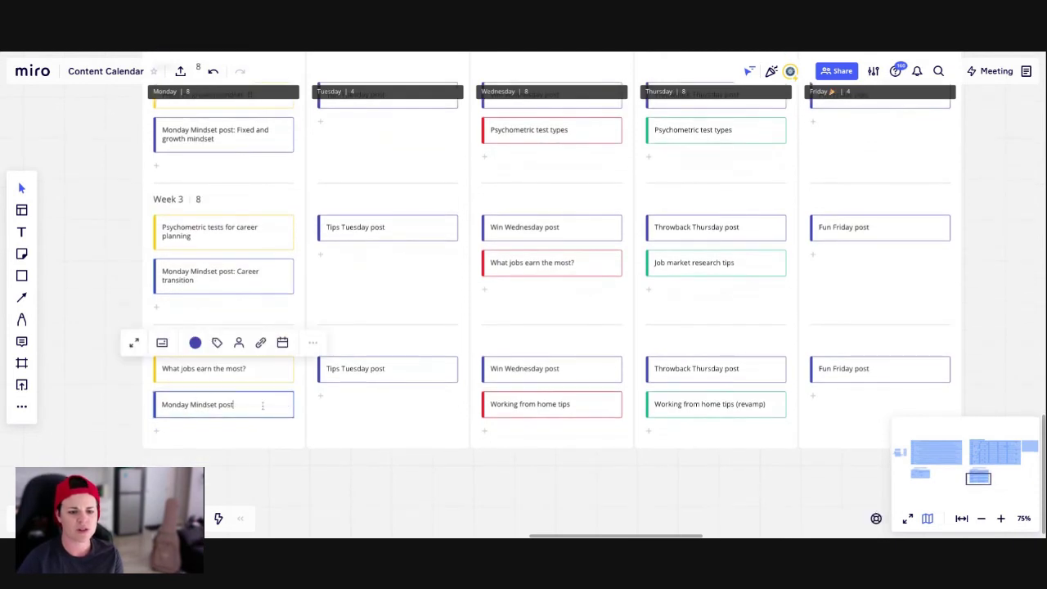
pyautogui.write(':')
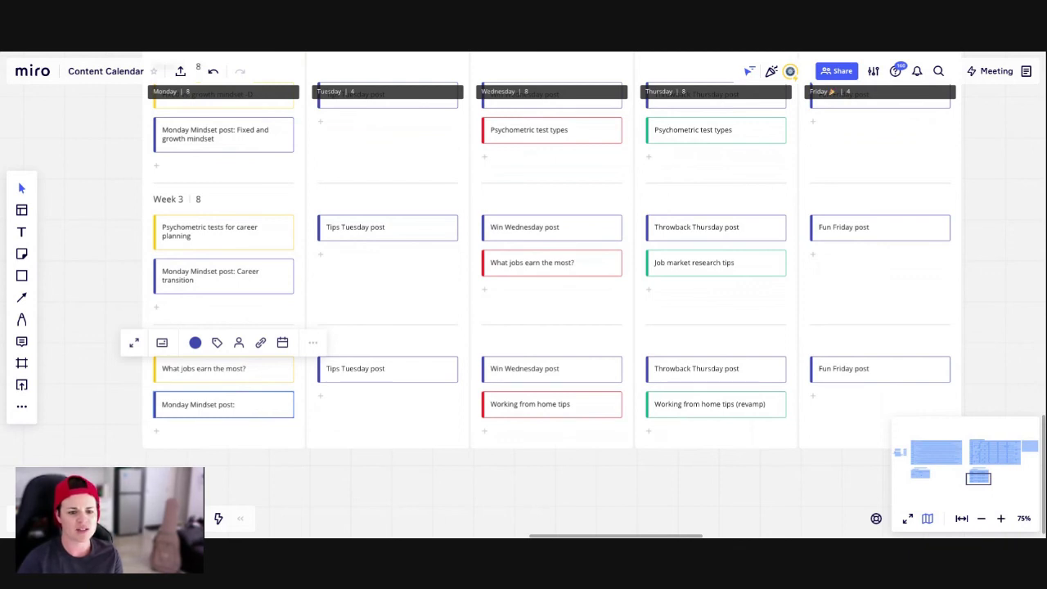
pyautogui.write(' Car')
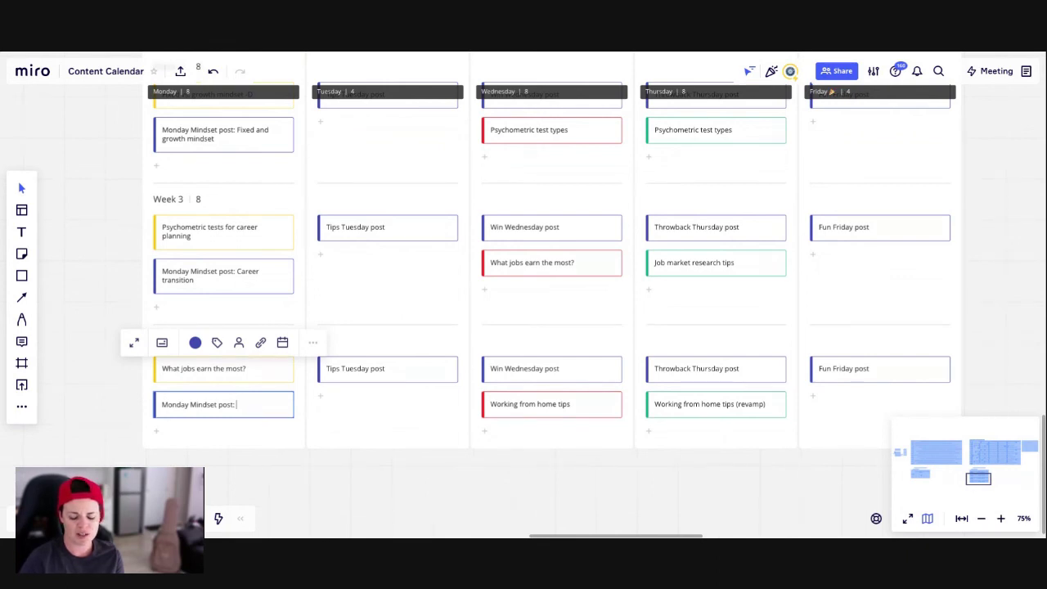
pyautogui.write('Wort')
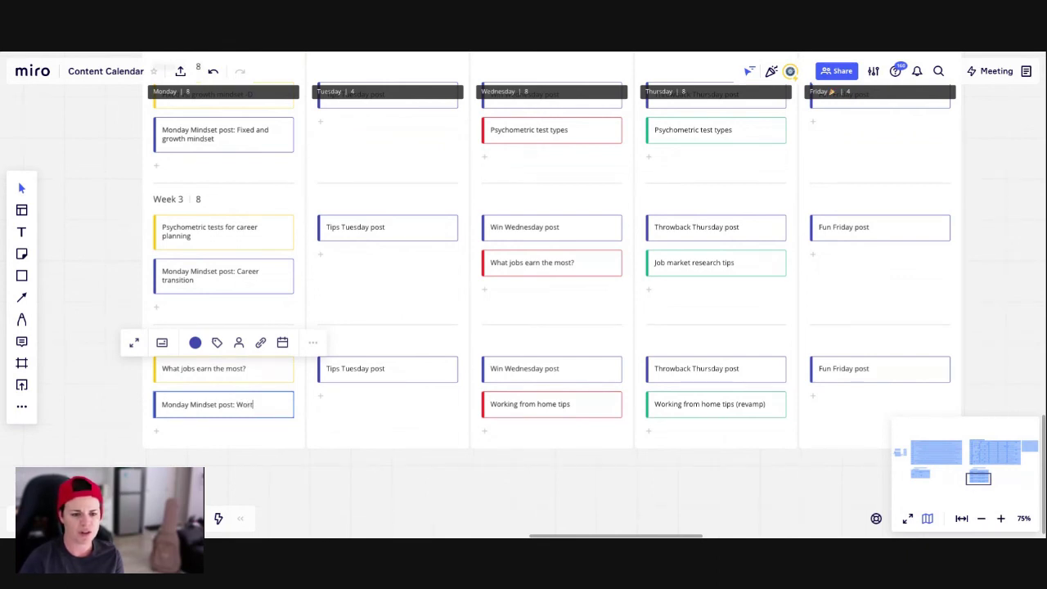
pyautogui.write('h and confidence')
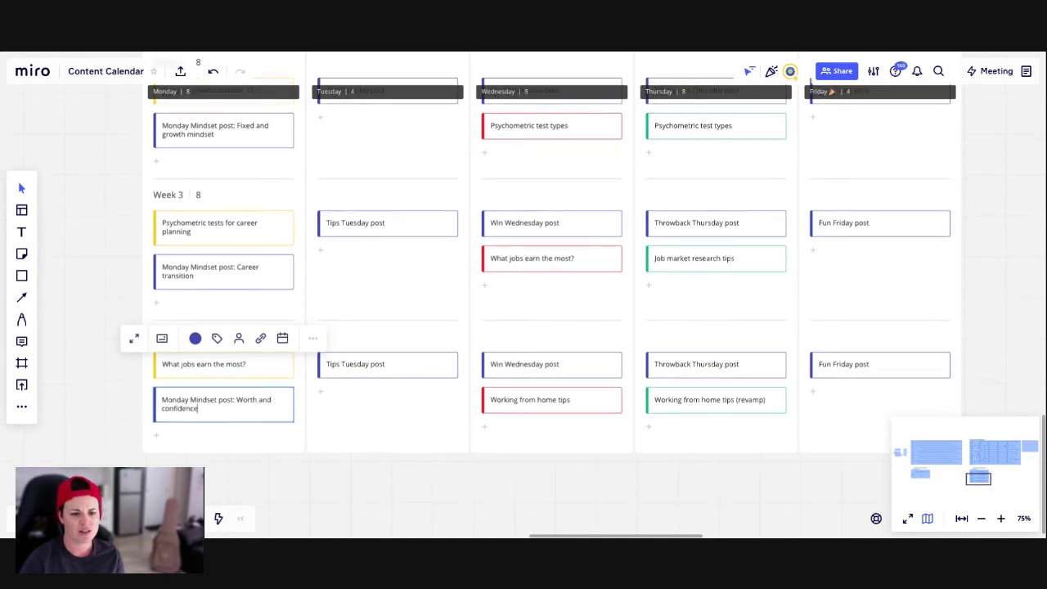
pyautogui.click(99, 255)
# - Go through the Week 1 LinkedIn cards one by one, from Tips Tuesday to Fun Friday
pyautogui.scroll(5, 139, 291)
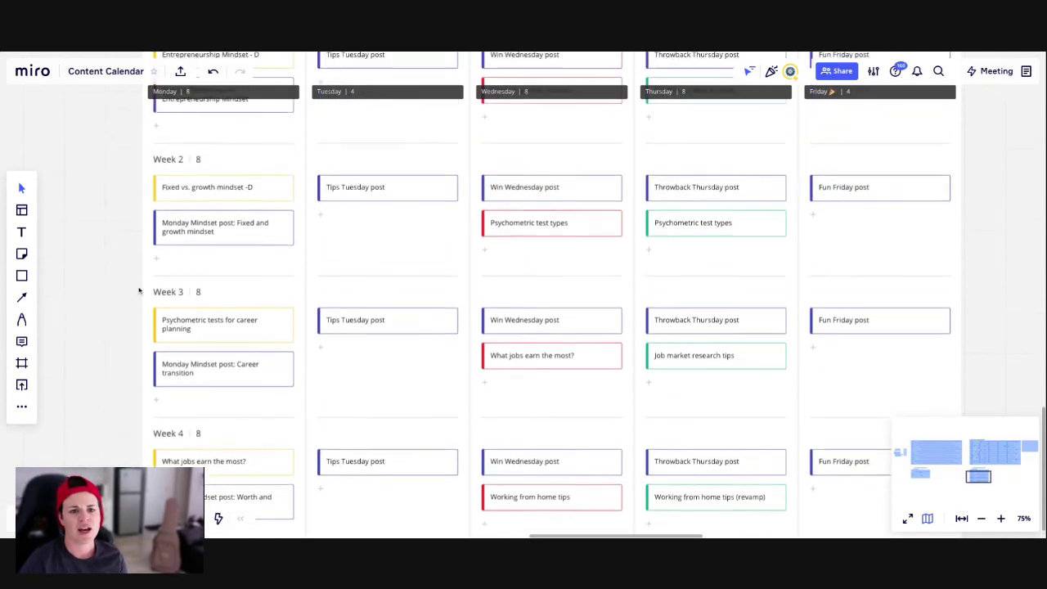
pyautogui.scroll(2, 139, 291)
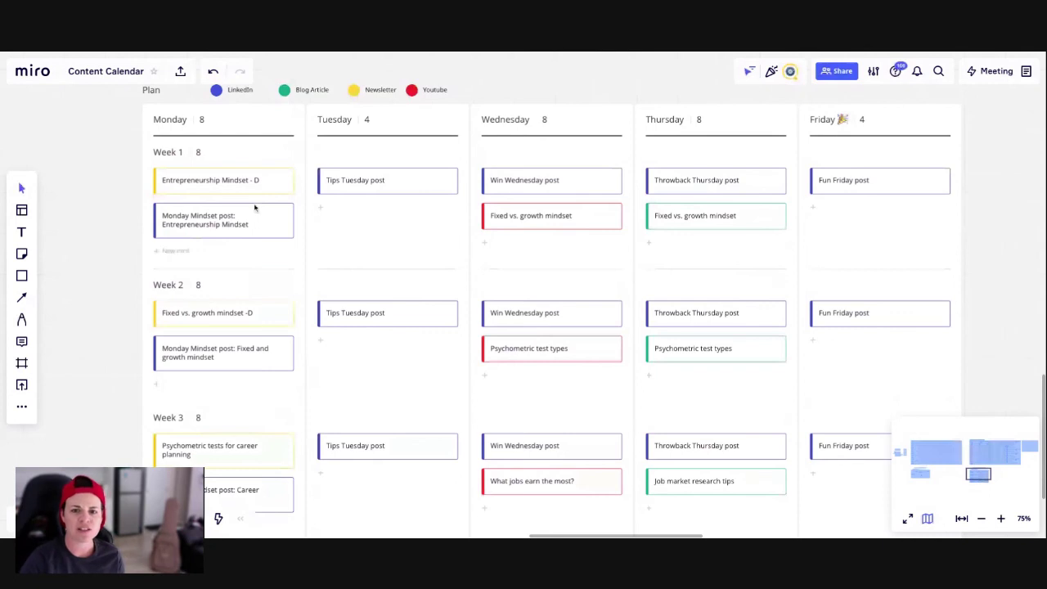
pyautogui.scroll(1, 287, 243)
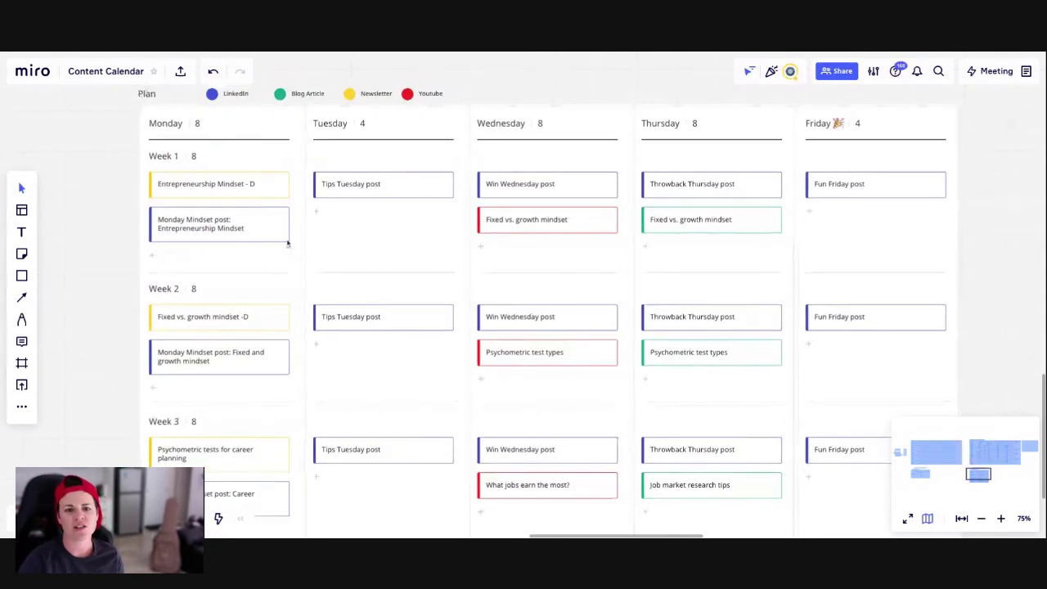
pyautogui.click(421, 185)
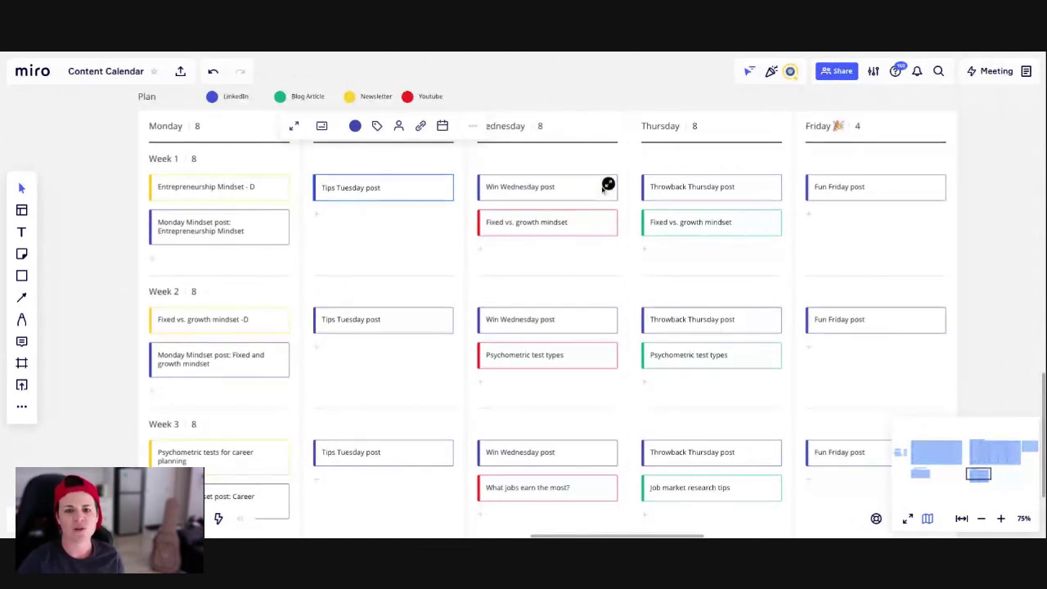
pyautogui.click(568, 191)
pyautogui.click(569, 191)
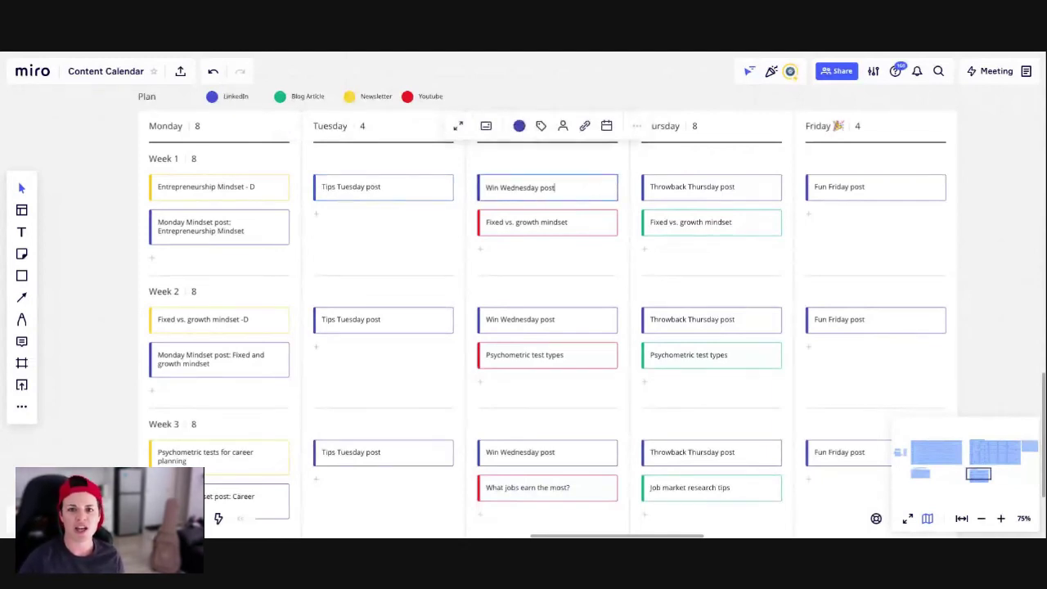
pyautogui.click(743, 193)
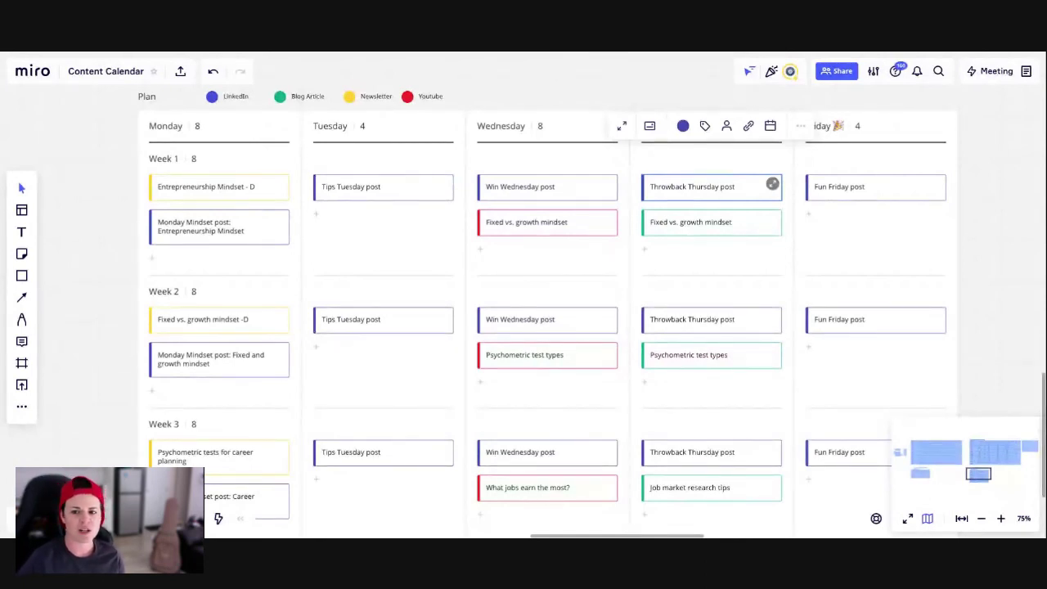
pyautogui.doubleClick(877, 192)
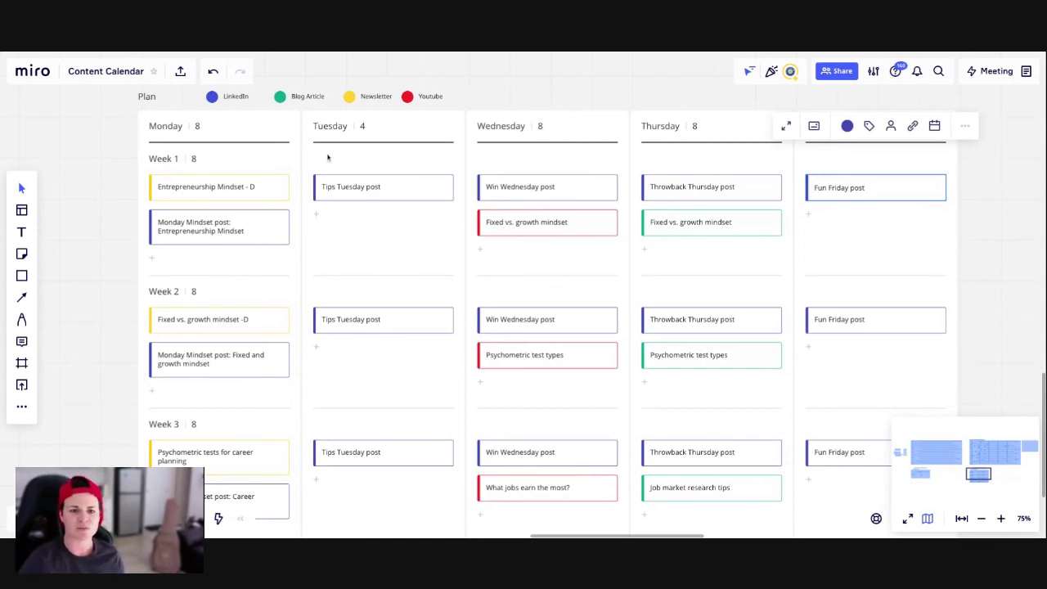
# - Append "(Carousel)" to the Week 1 Tips Tuesday post and Win Wednesday post cards
pyautogui.click(391, 194)
pyautogui.click(392, 191)
pyautogui.write('(Carousel)')
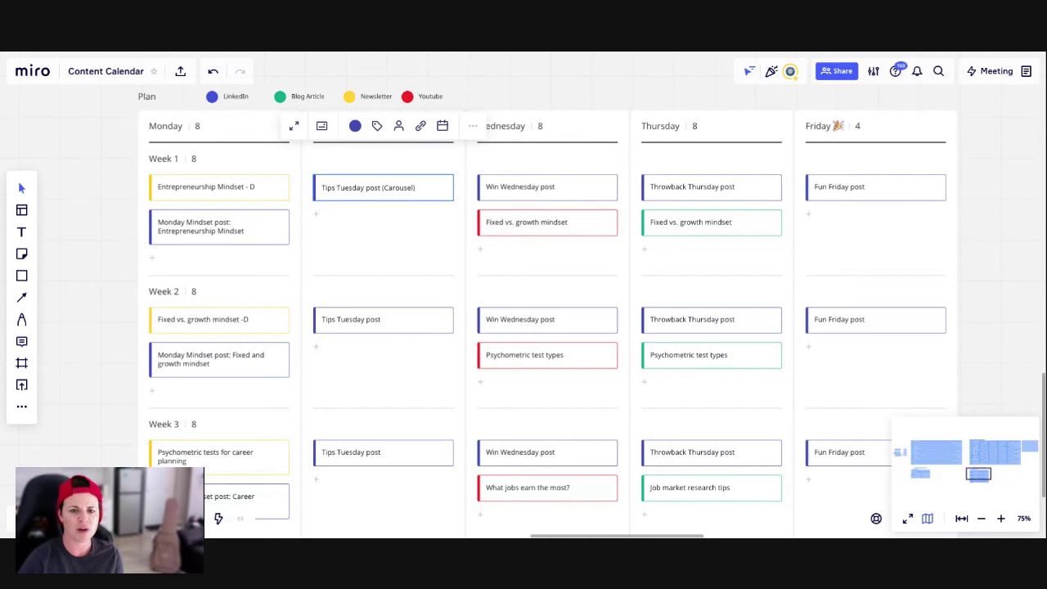
pyautogui.click(578, 194)
pyautogui.click(576, 193)
pyautogui.write('(Carousel)')
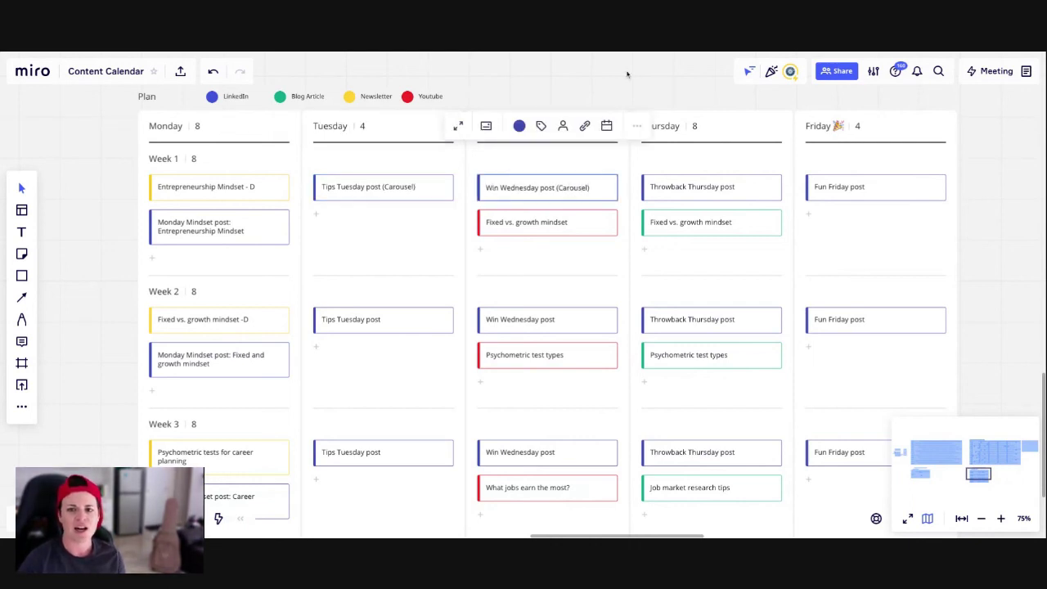
pyautogui.click(628, 74)
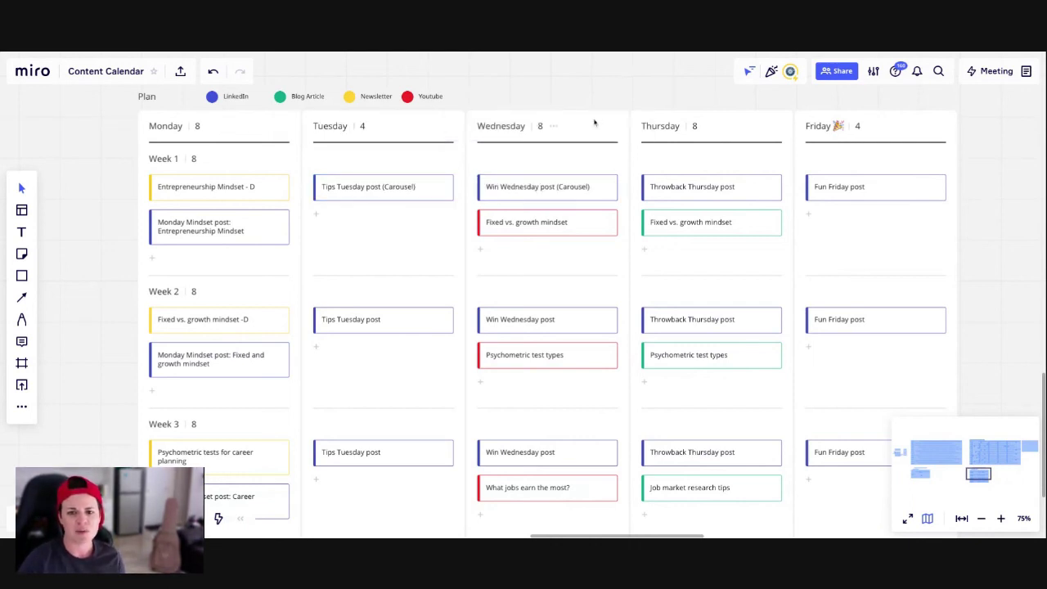
# - Append "(Video or image post)" to the Week 1 Throwback Thursday post card
pyautogui.click(741, 190)
pyautogui.click(741, 191)
pyautogui.write('(')
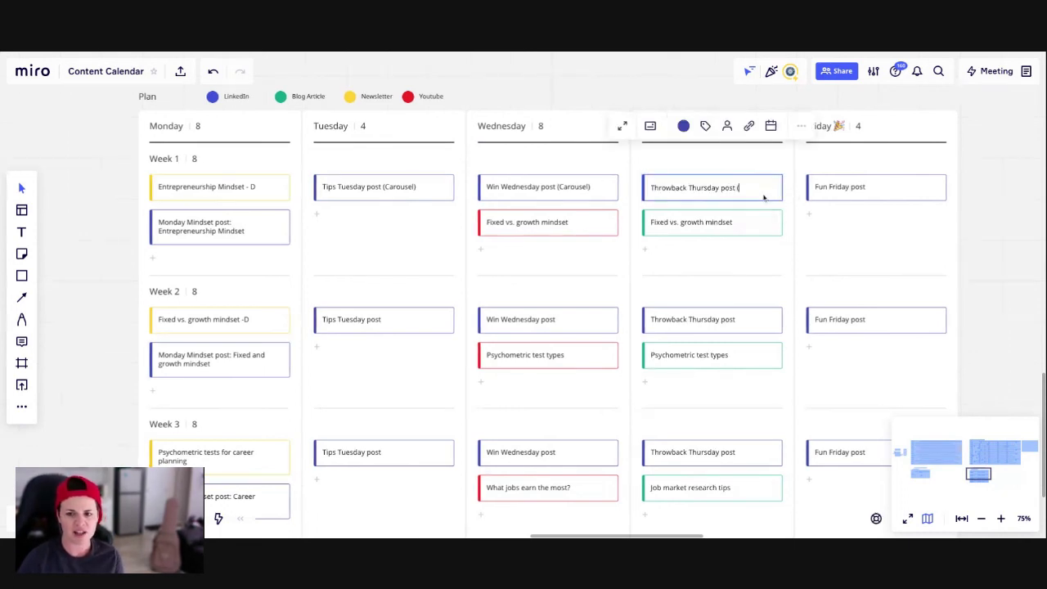
pyautogui.write('Video or image post)')
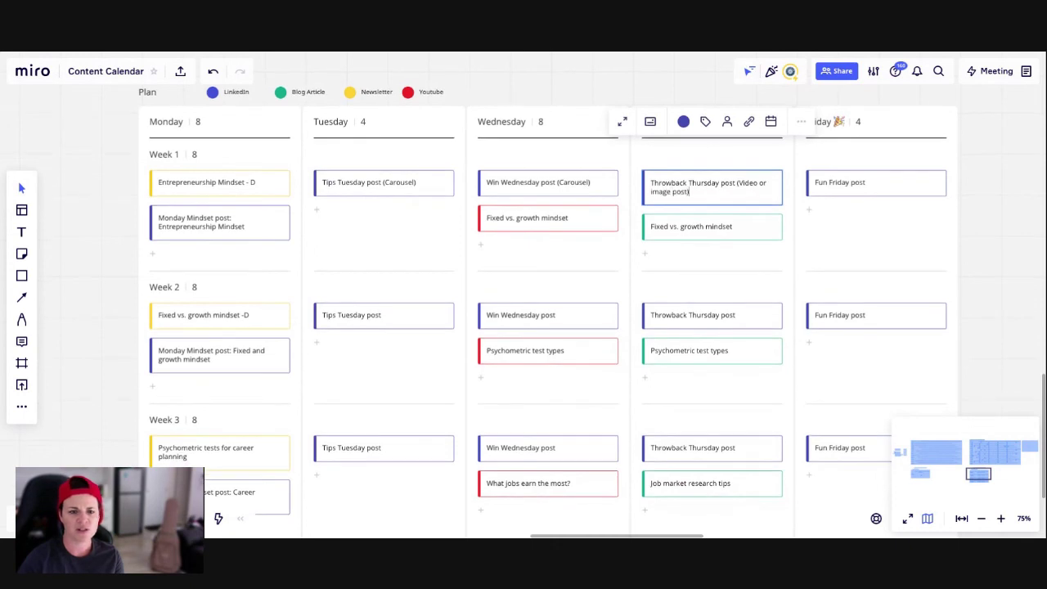
# - Append "(Text only) or Poll?" to the Week 1 Monday Mindset post card
pyautogui.doubleClick(263, 230)
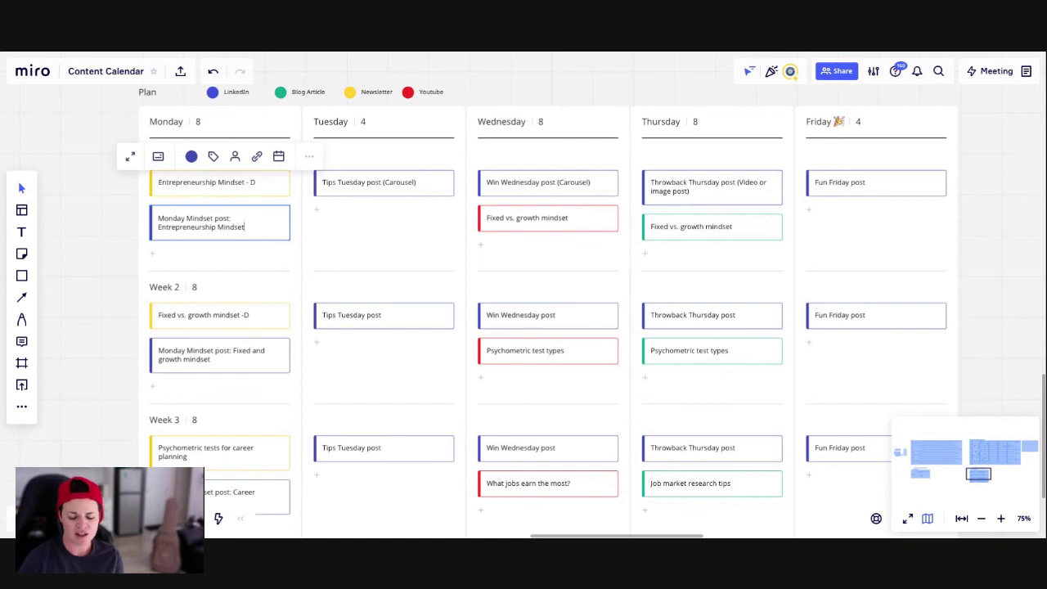
pyautogui.write('(Text only')
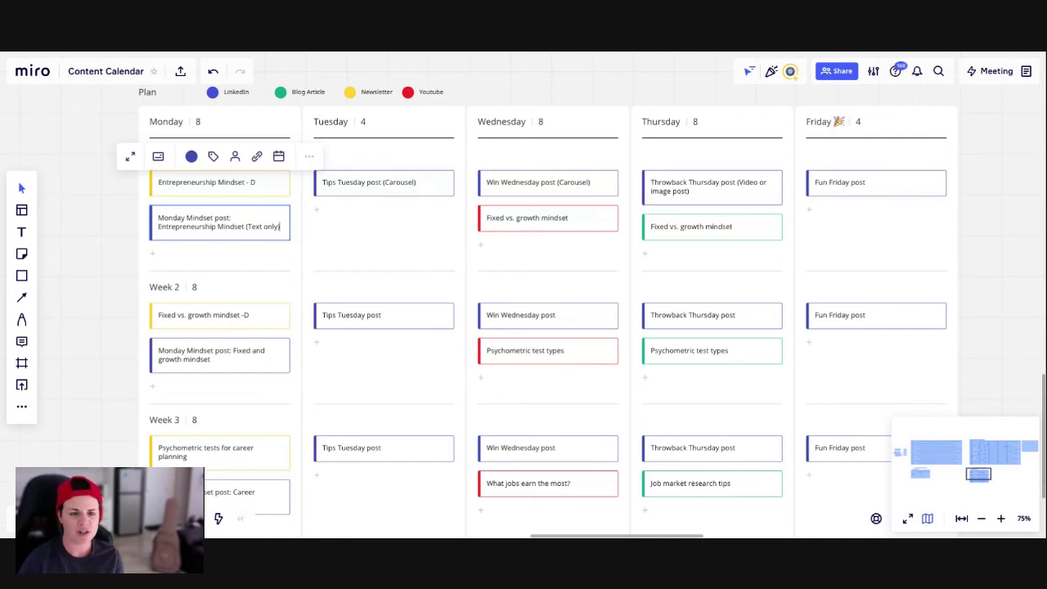
pyautogui.write(') or')
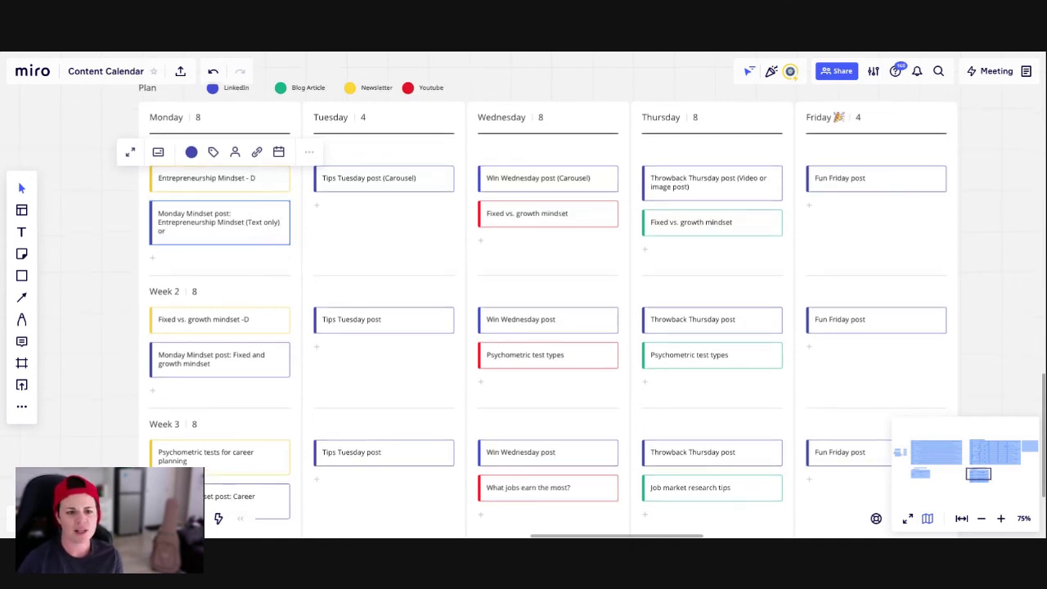
pyautogui.write(' Poll')
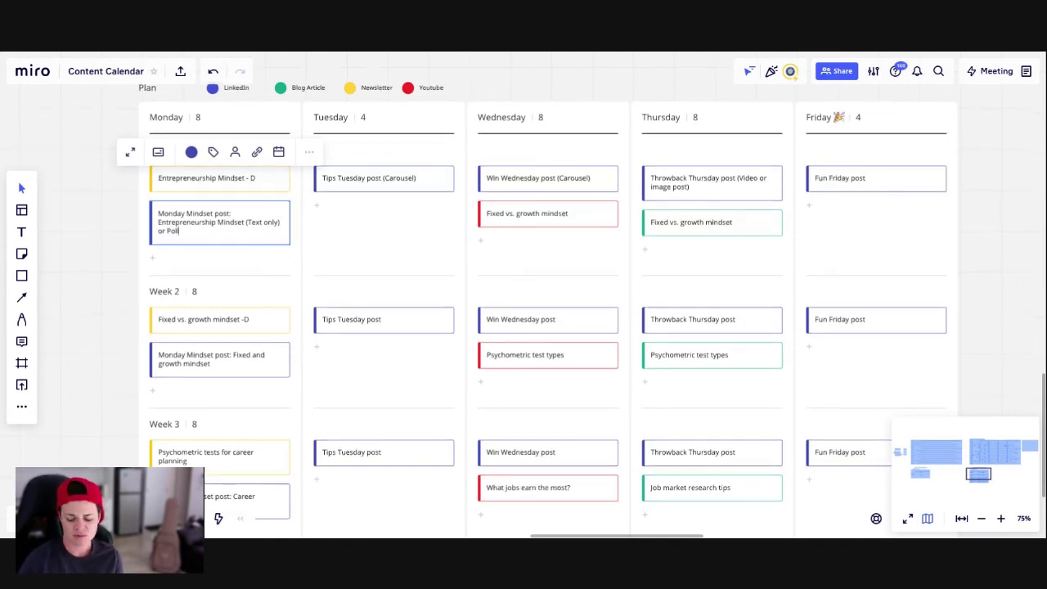
pyautogui.write('?')
pyautogui.click(128, 223)
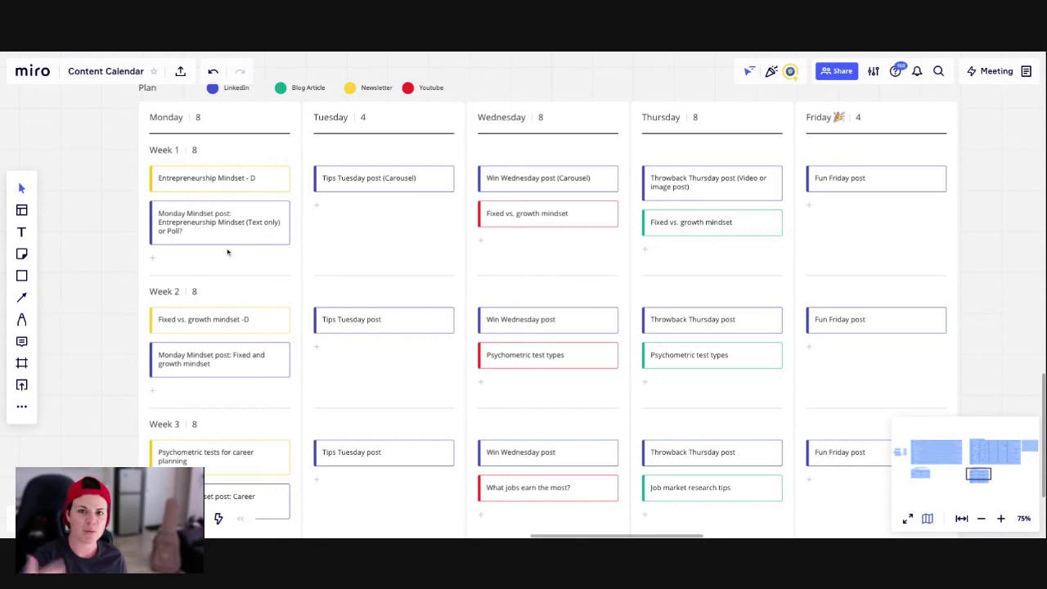
# - Append "- Conversion post" to the Week 1 Tips Tuesday post (Carousel) card
pyautogui.scroll(-1, 462, 137)
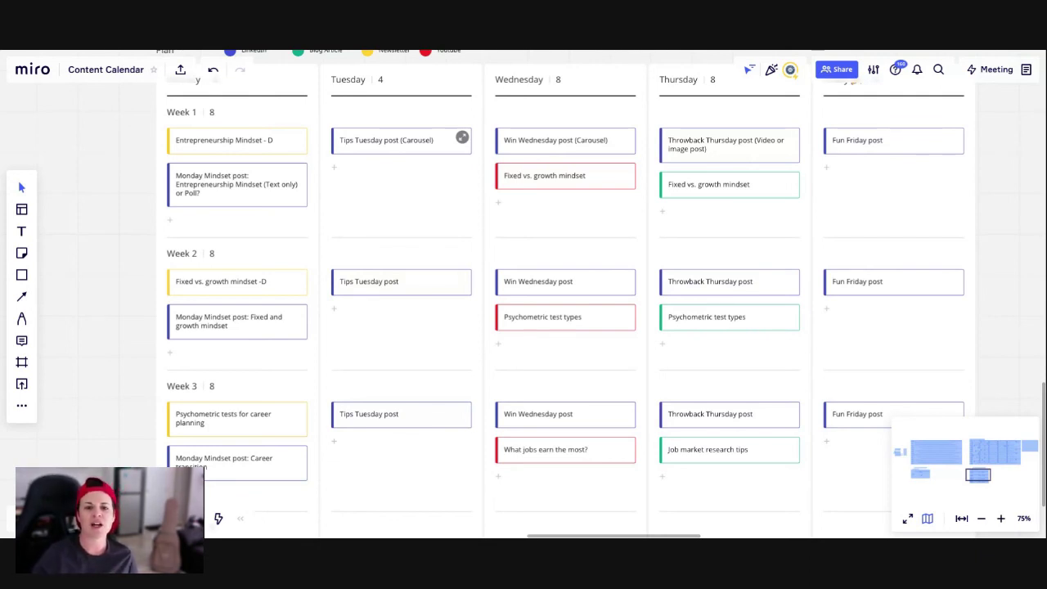
pyautogui.click(436, 146)
pyautogui.click(438, 142)
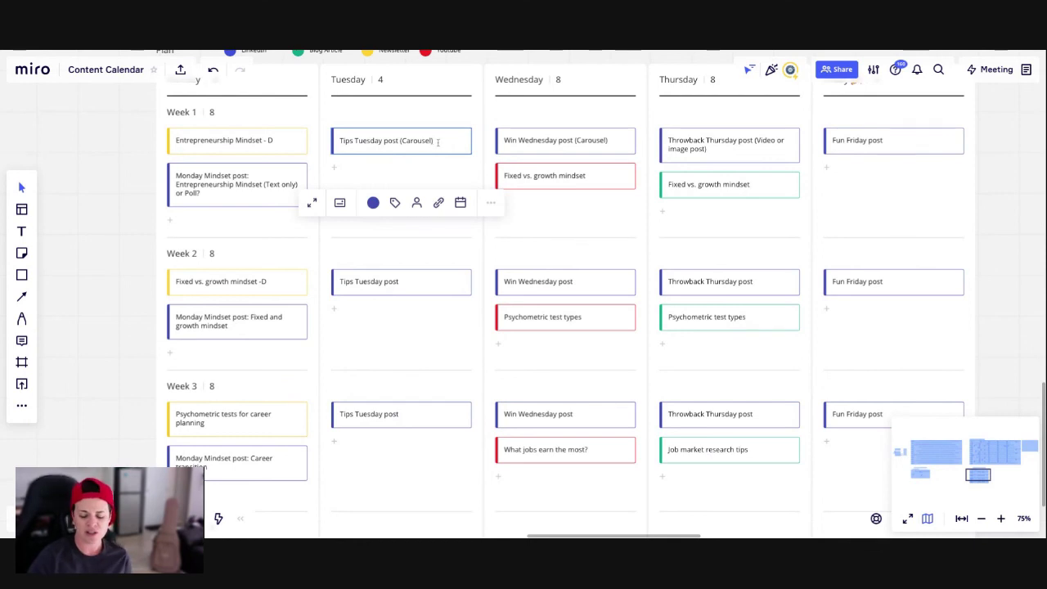
pyautogui.write('- Conversion post')
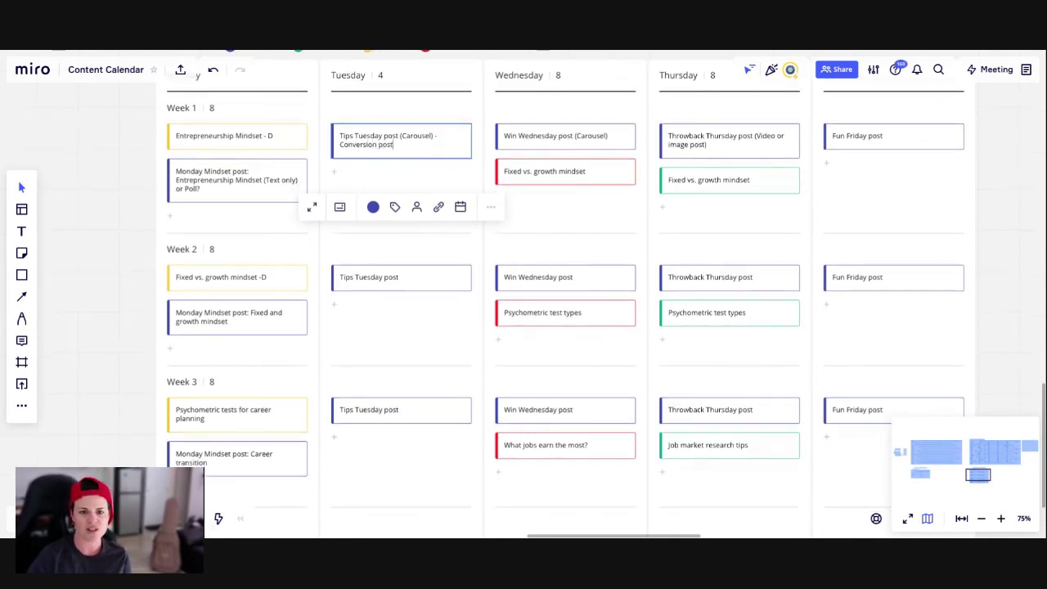
pyautogui.click(95, 141)
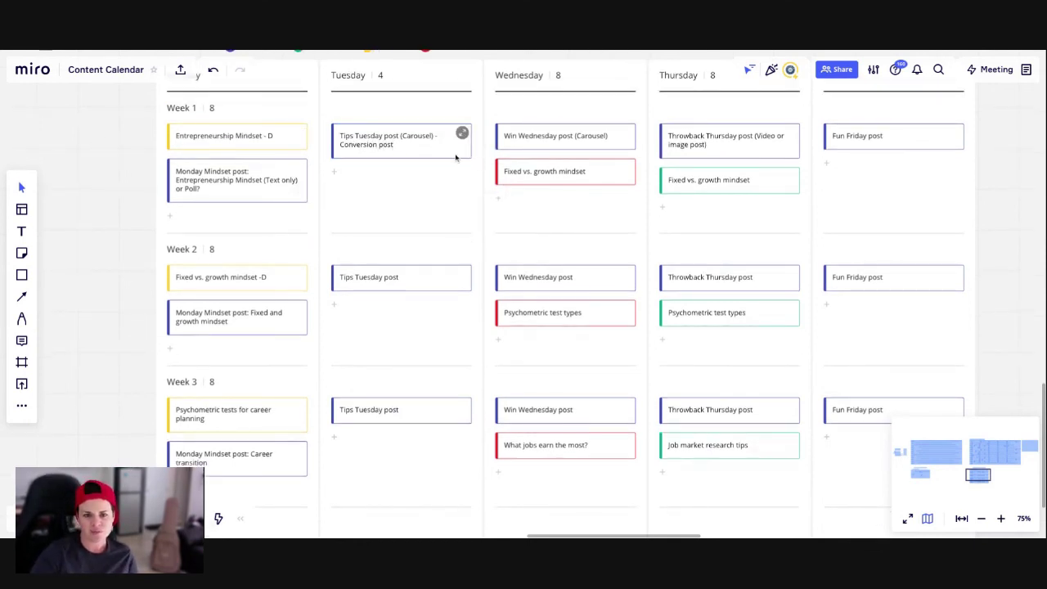